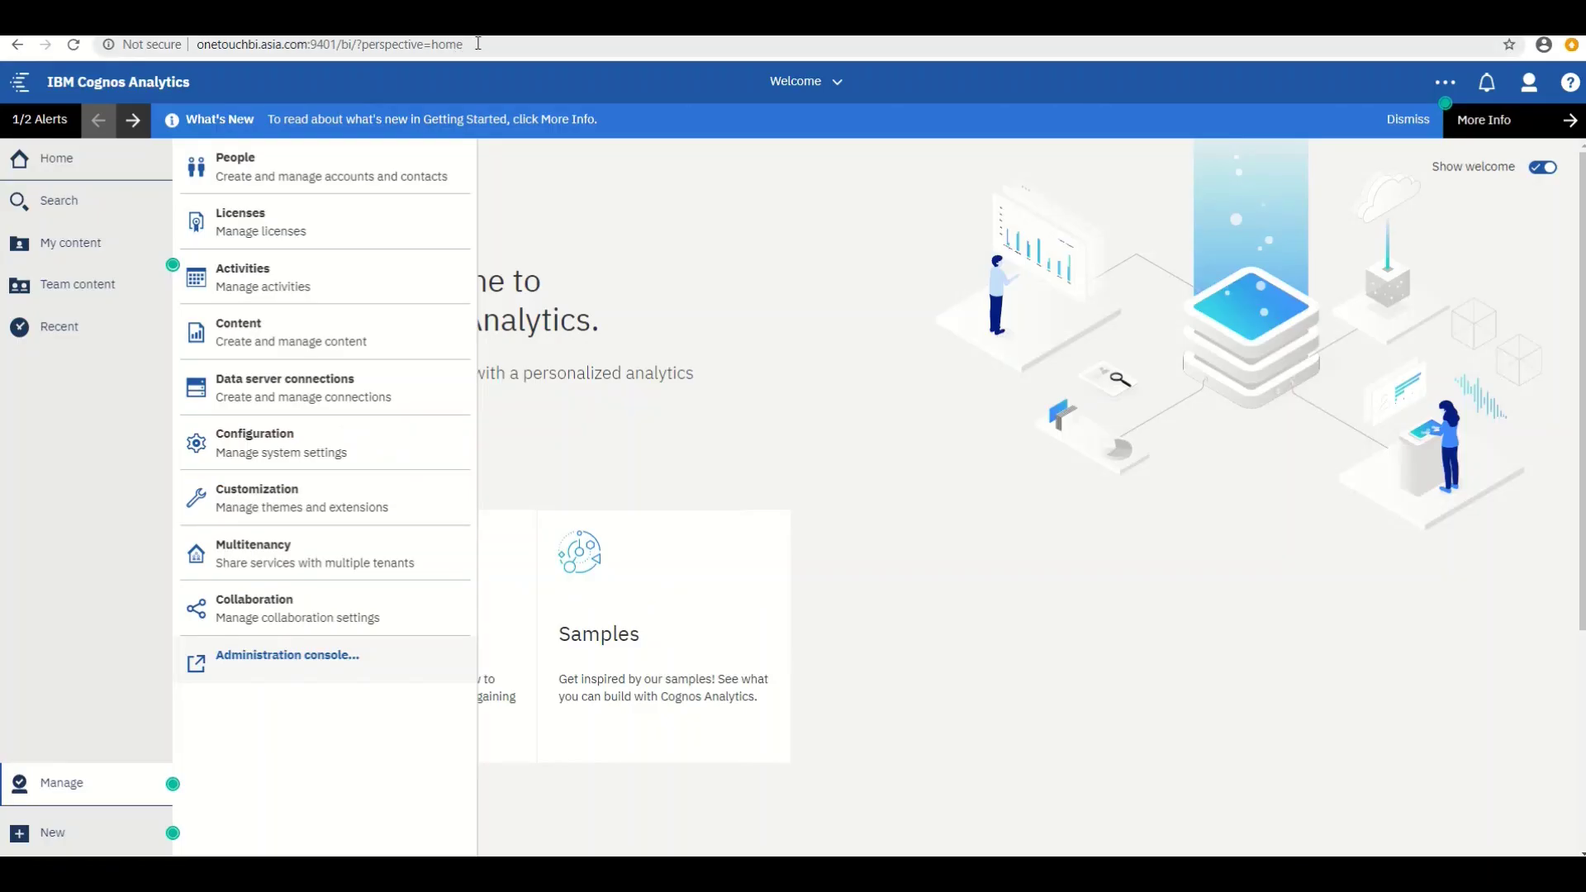
# Load Cognos Analytics from onetouchbi.asia.com:9401/bi using the address bar's autocomplete suggestion.
pyautogui.click(477, 44)
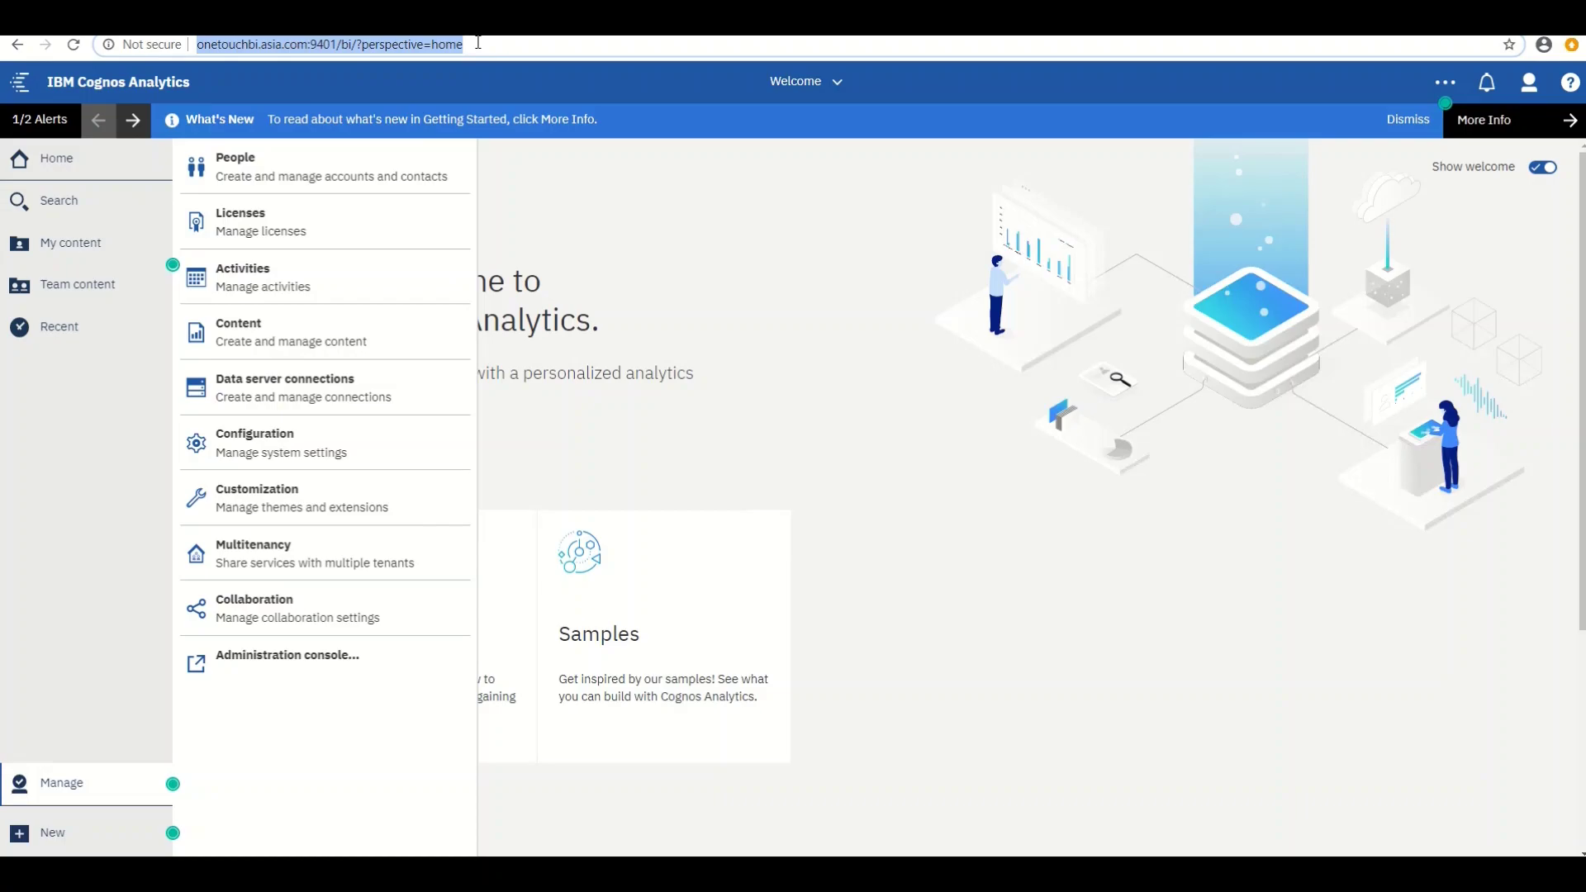
pyautogui.write('onetouch')
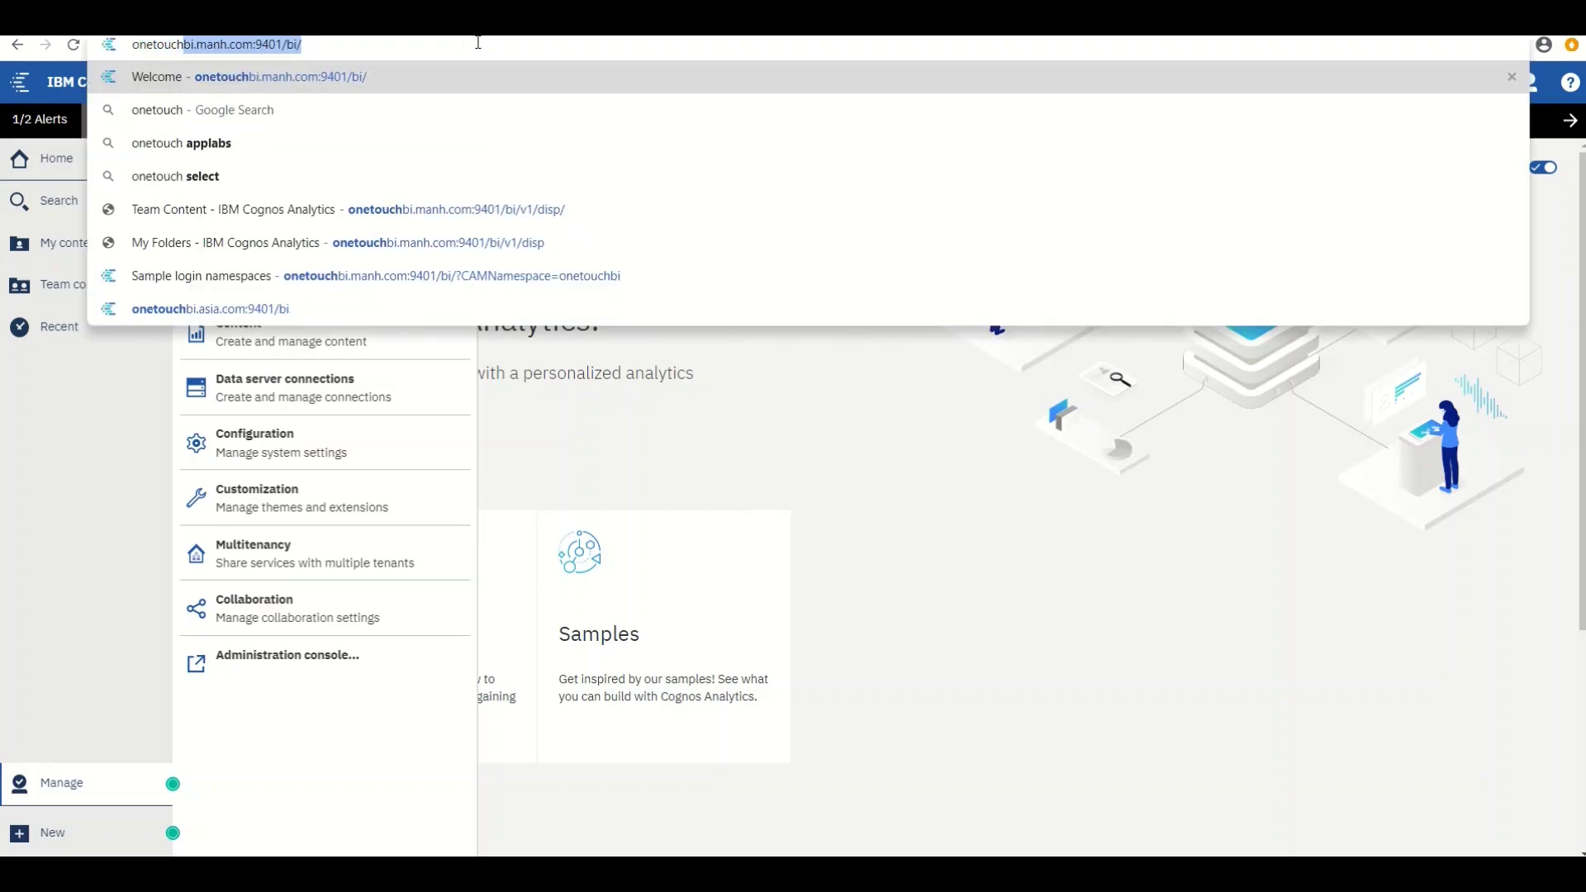
pyautogui.write('b')
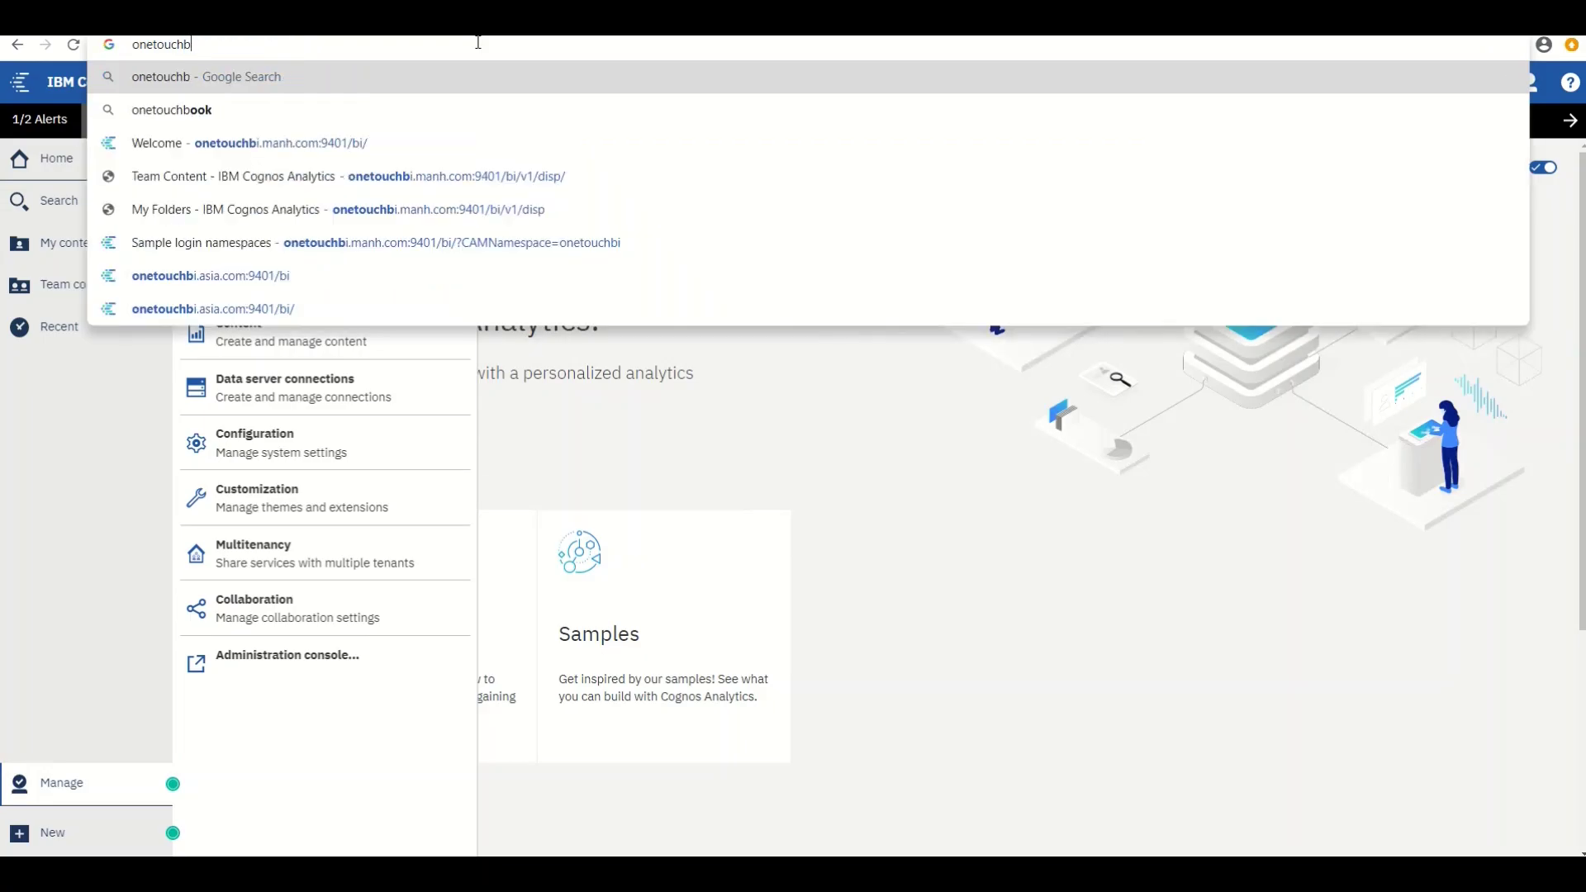
pyautogui.write('i.a')
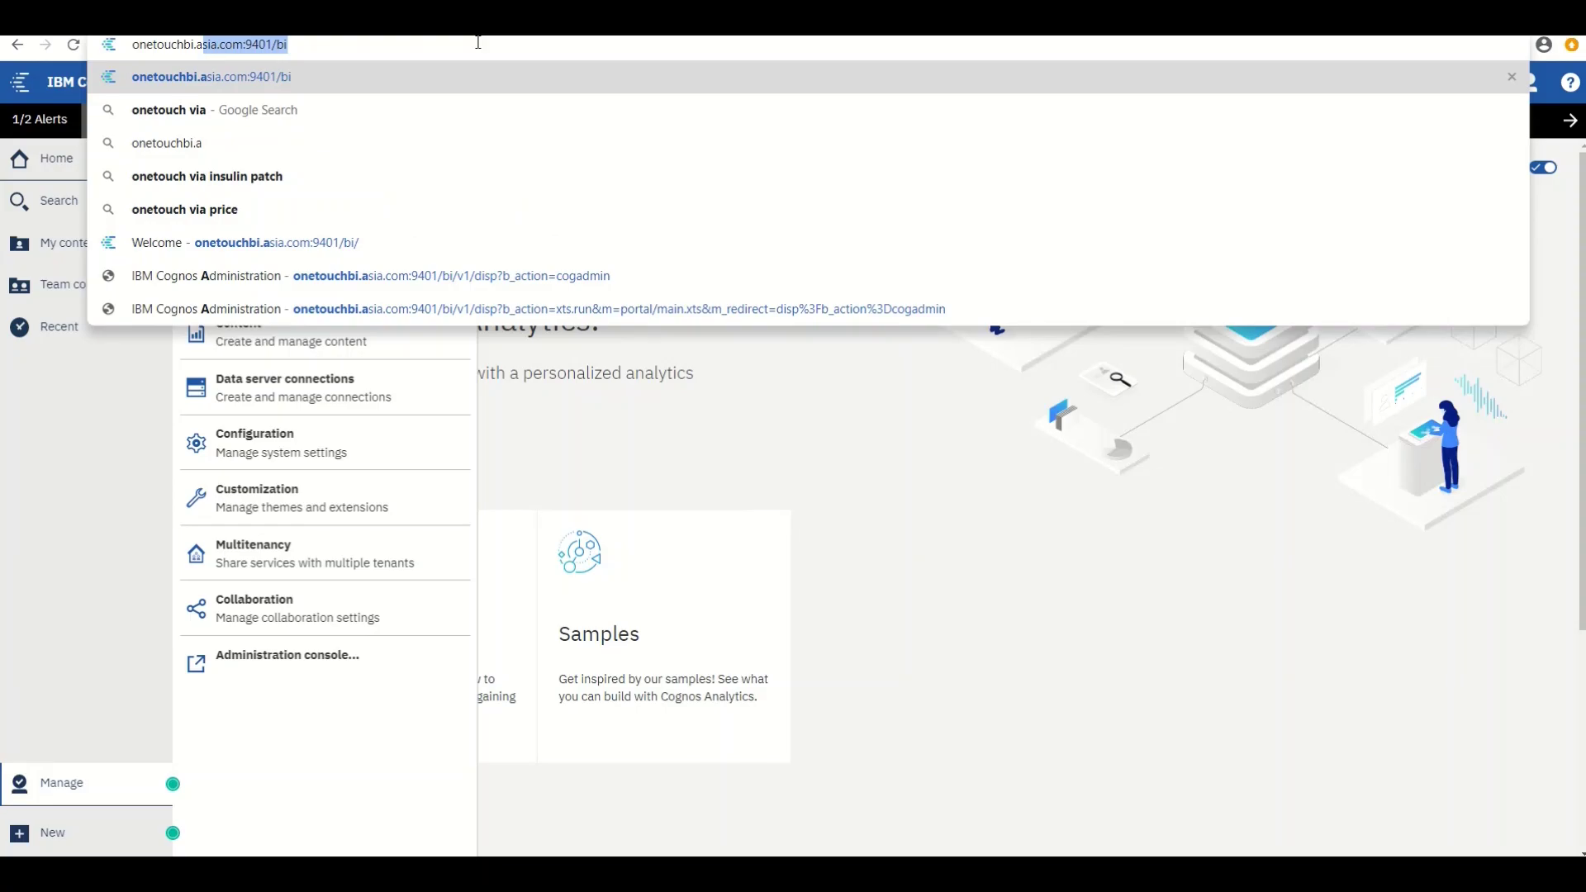
pyautogui.press('Right')
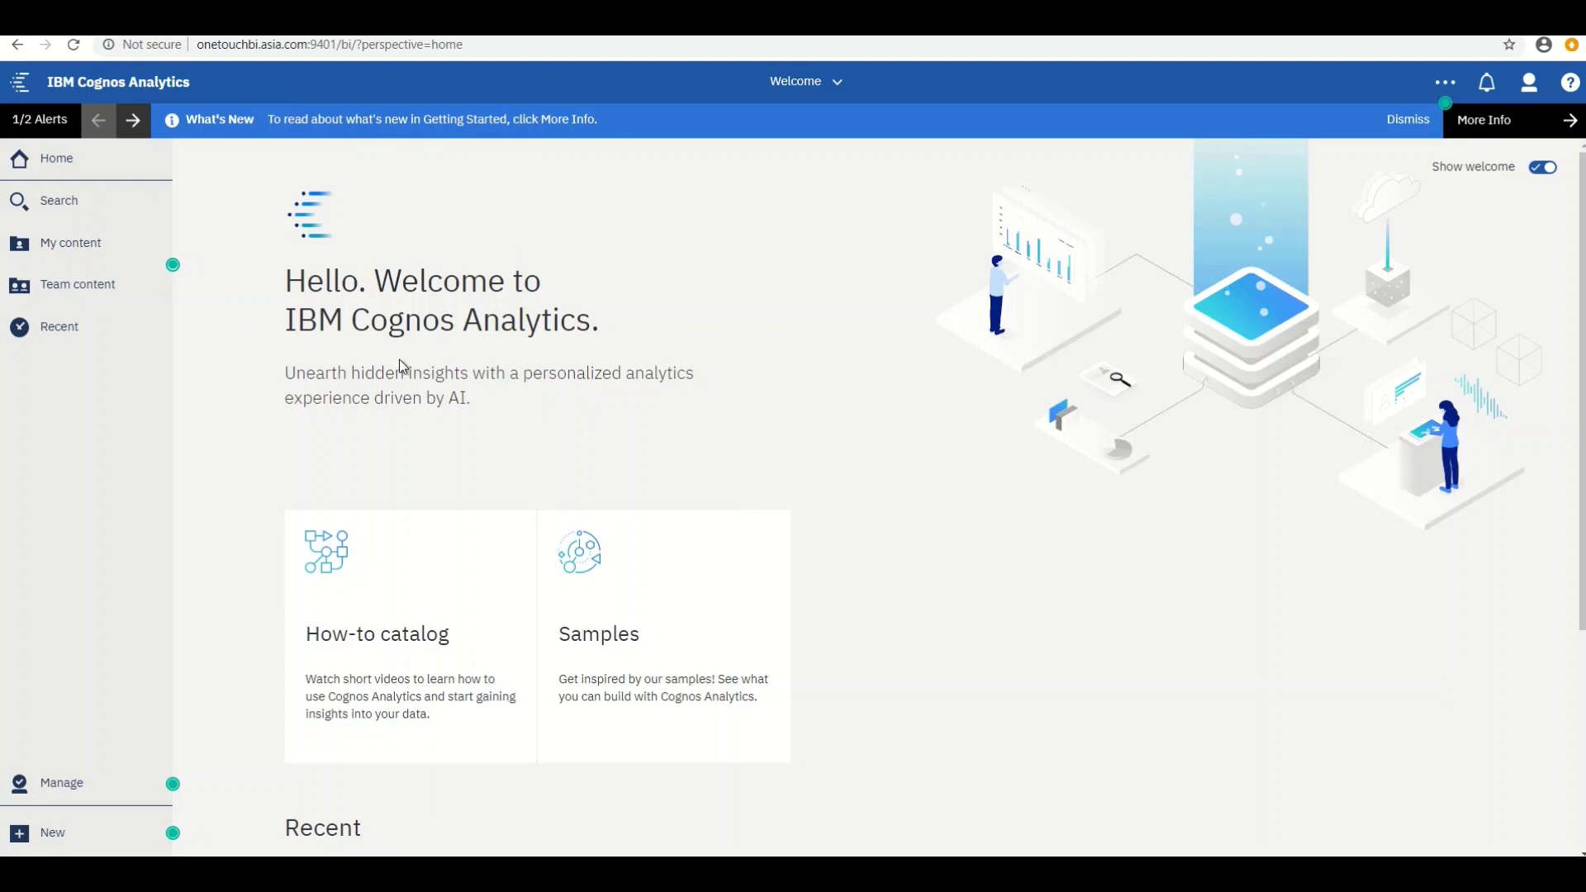
# Go to the Administration console's System status page and bring up the system's actions menu.
pyautogui.click(68, 792)
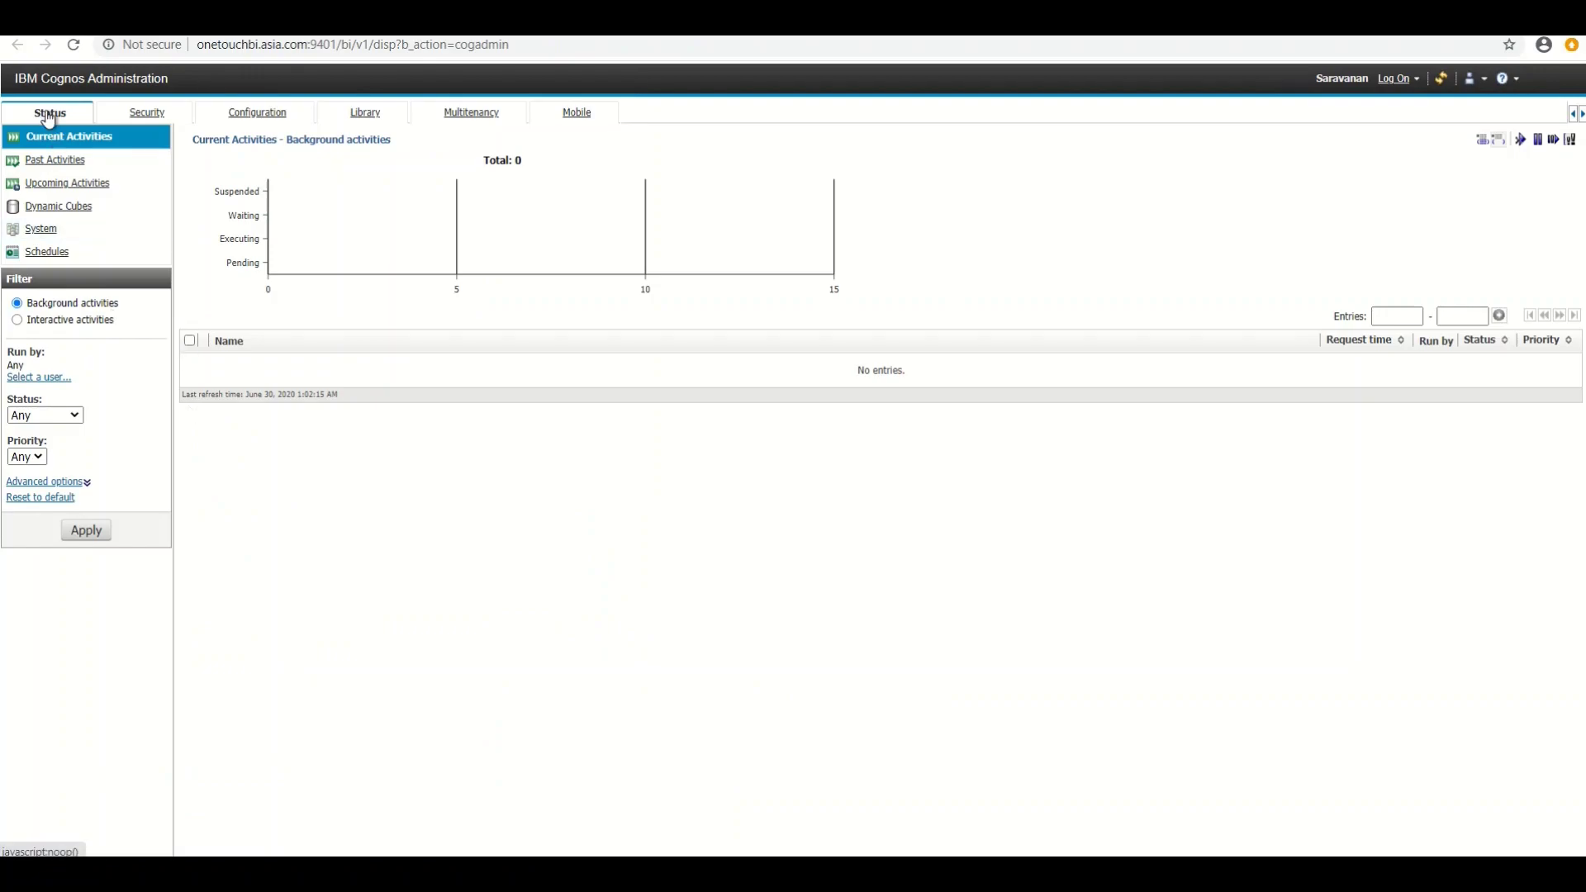
pyautogui.click(53, 237)
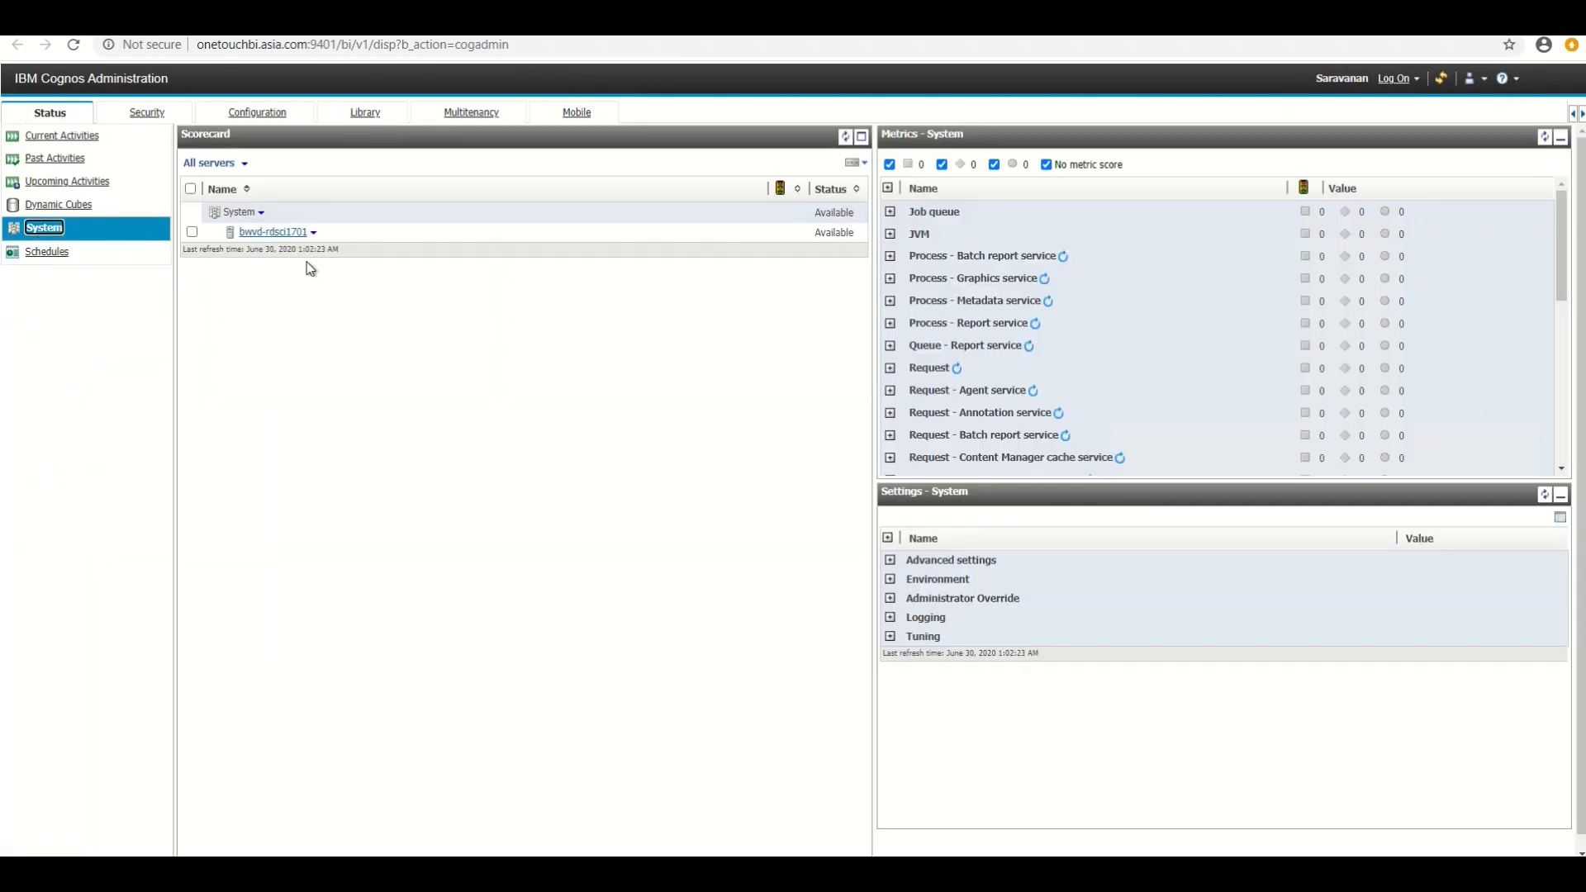
pyautogui.click(261, 214)
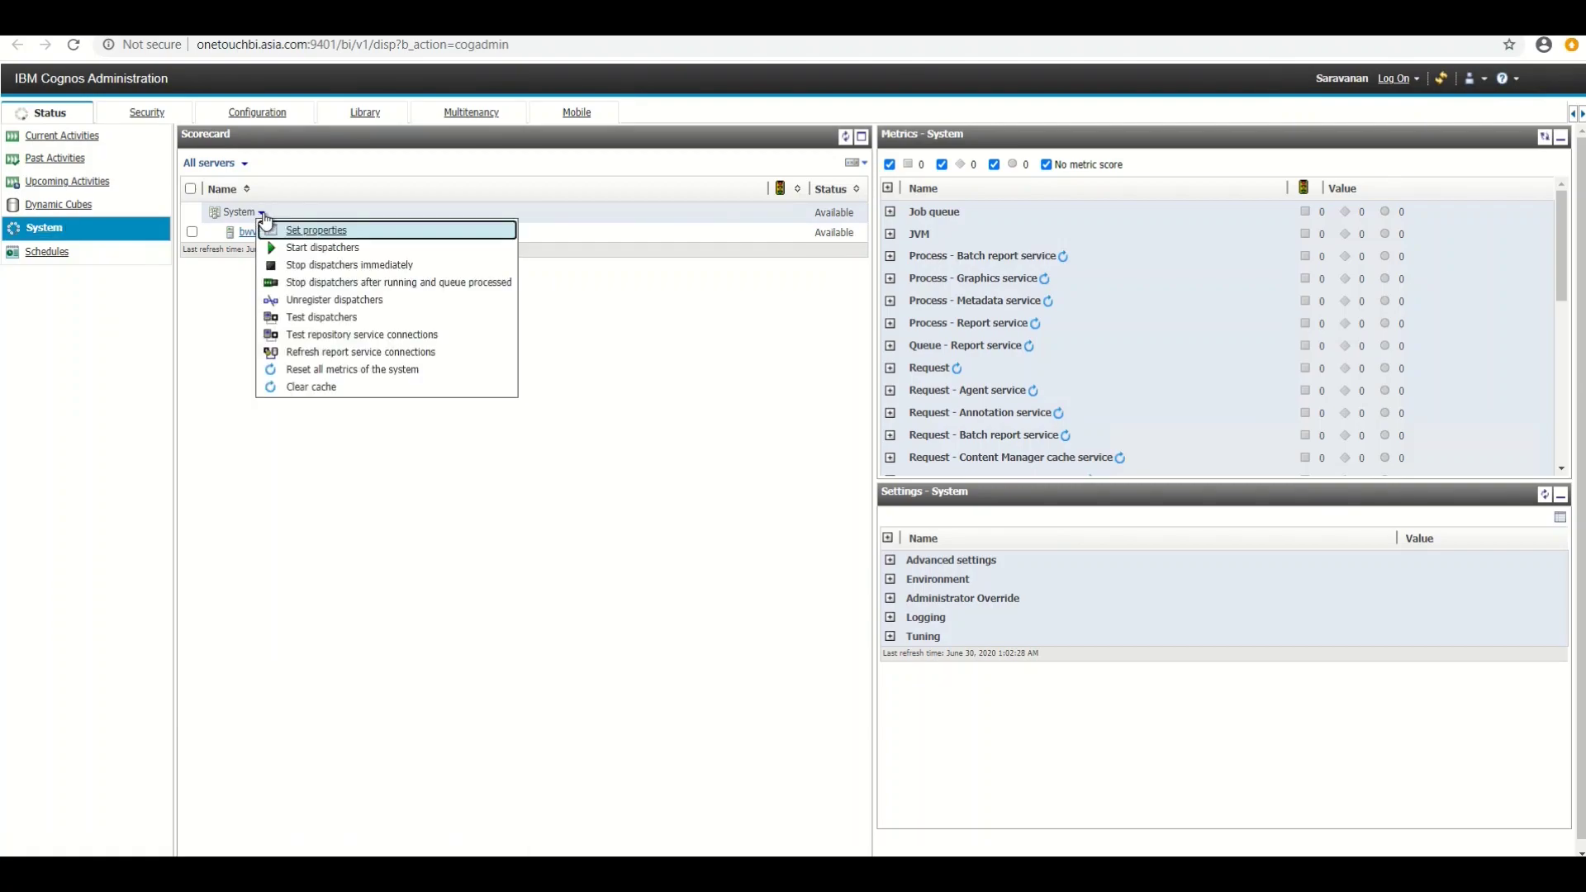
# Show the system's configuration Settings filtered to the Tuning category.
pyautogui.click(366, 239)
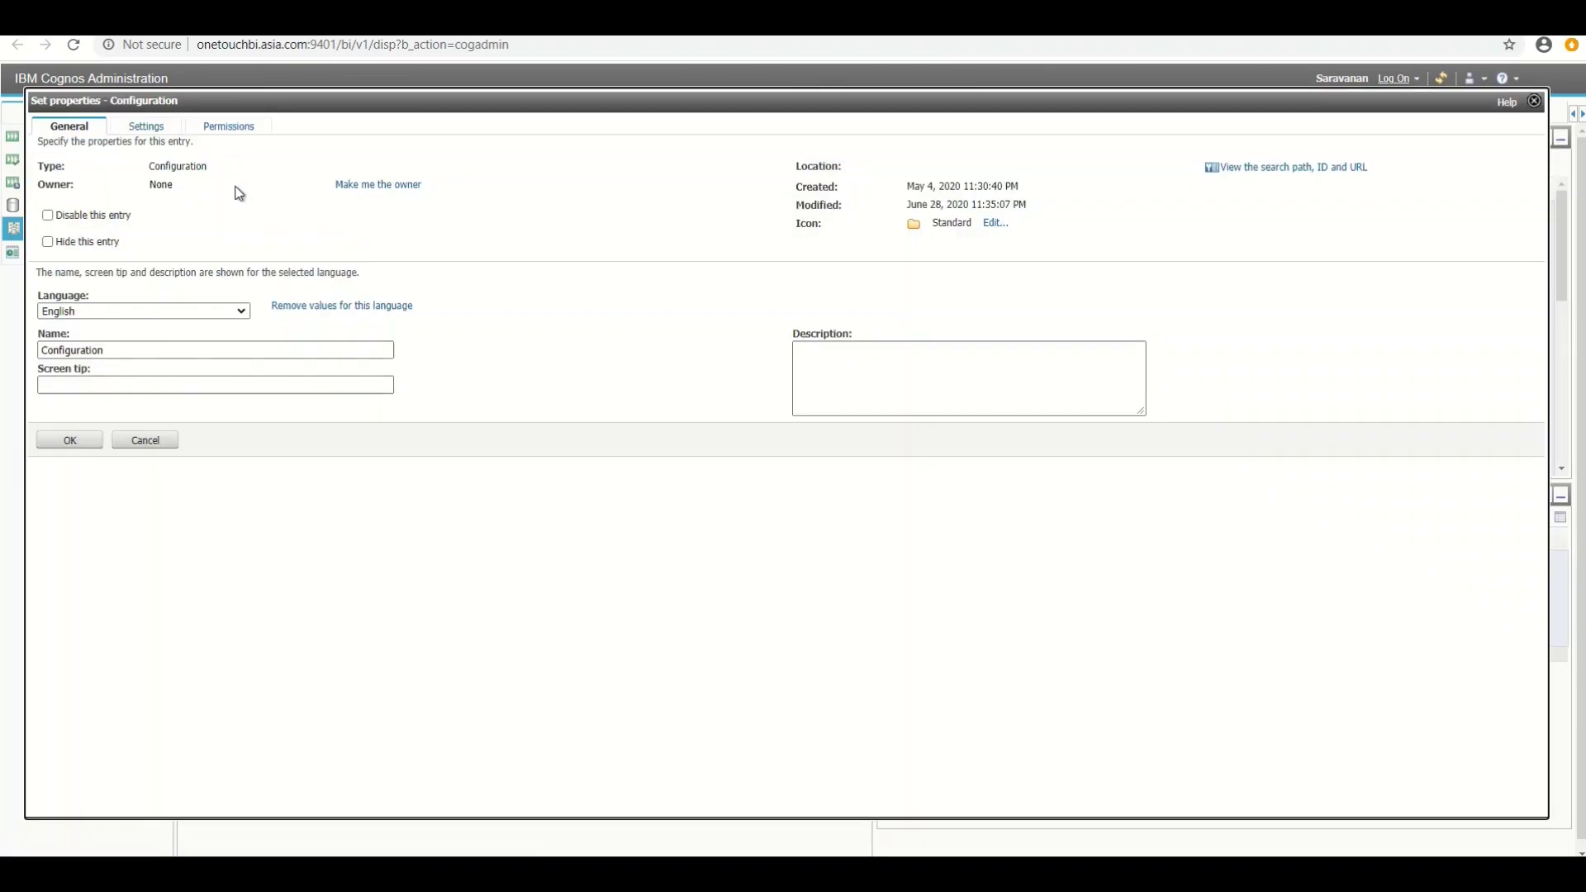
pyautogui.click(154, 128)
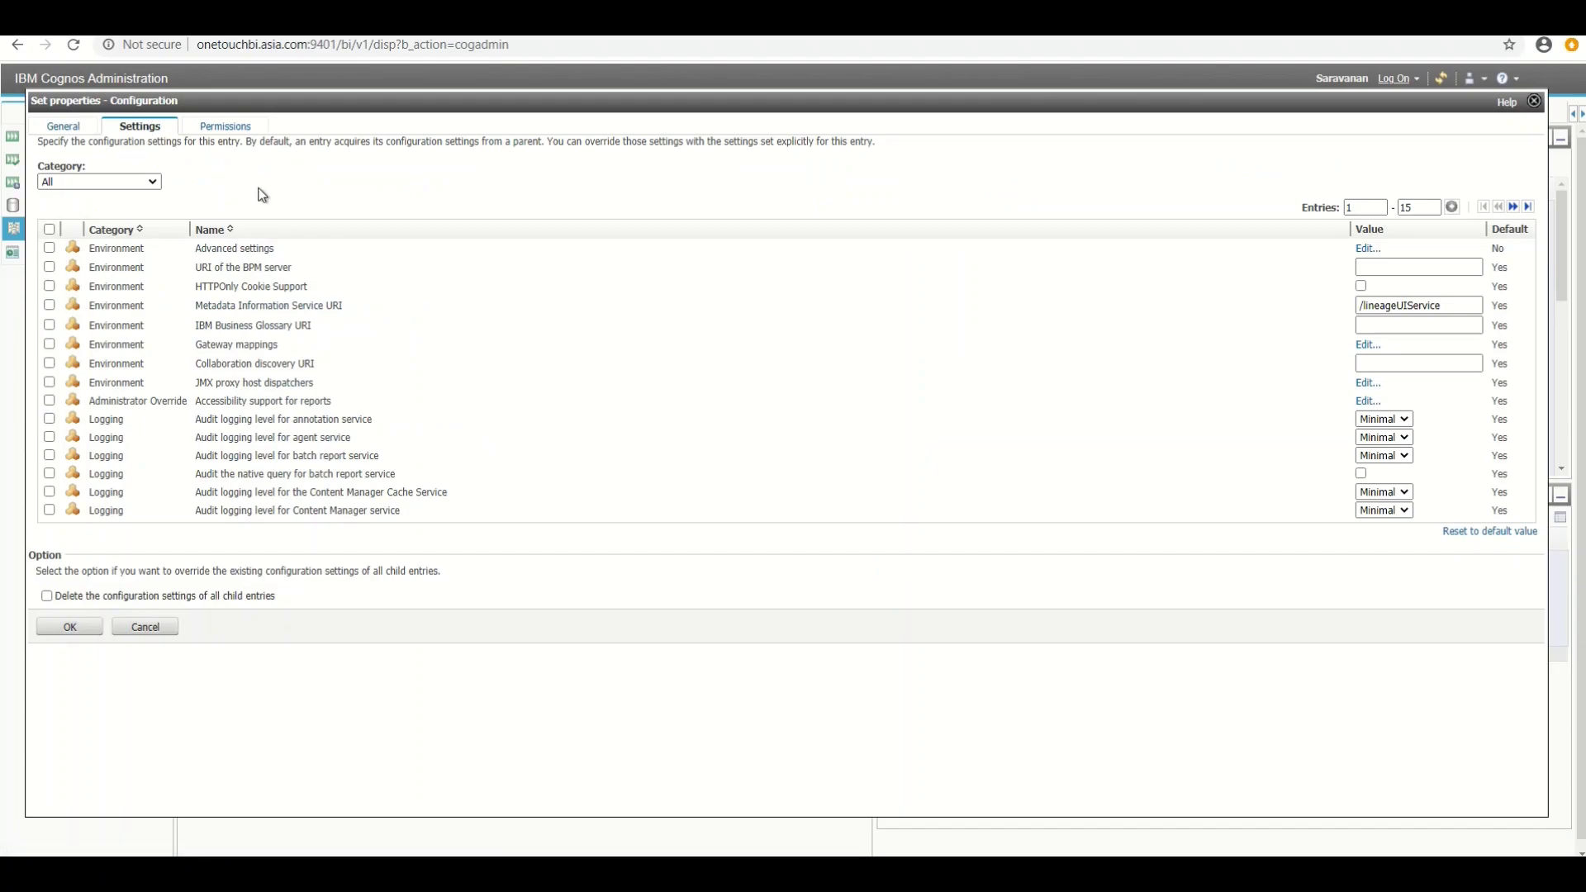
pyautogui.click(152, 182)
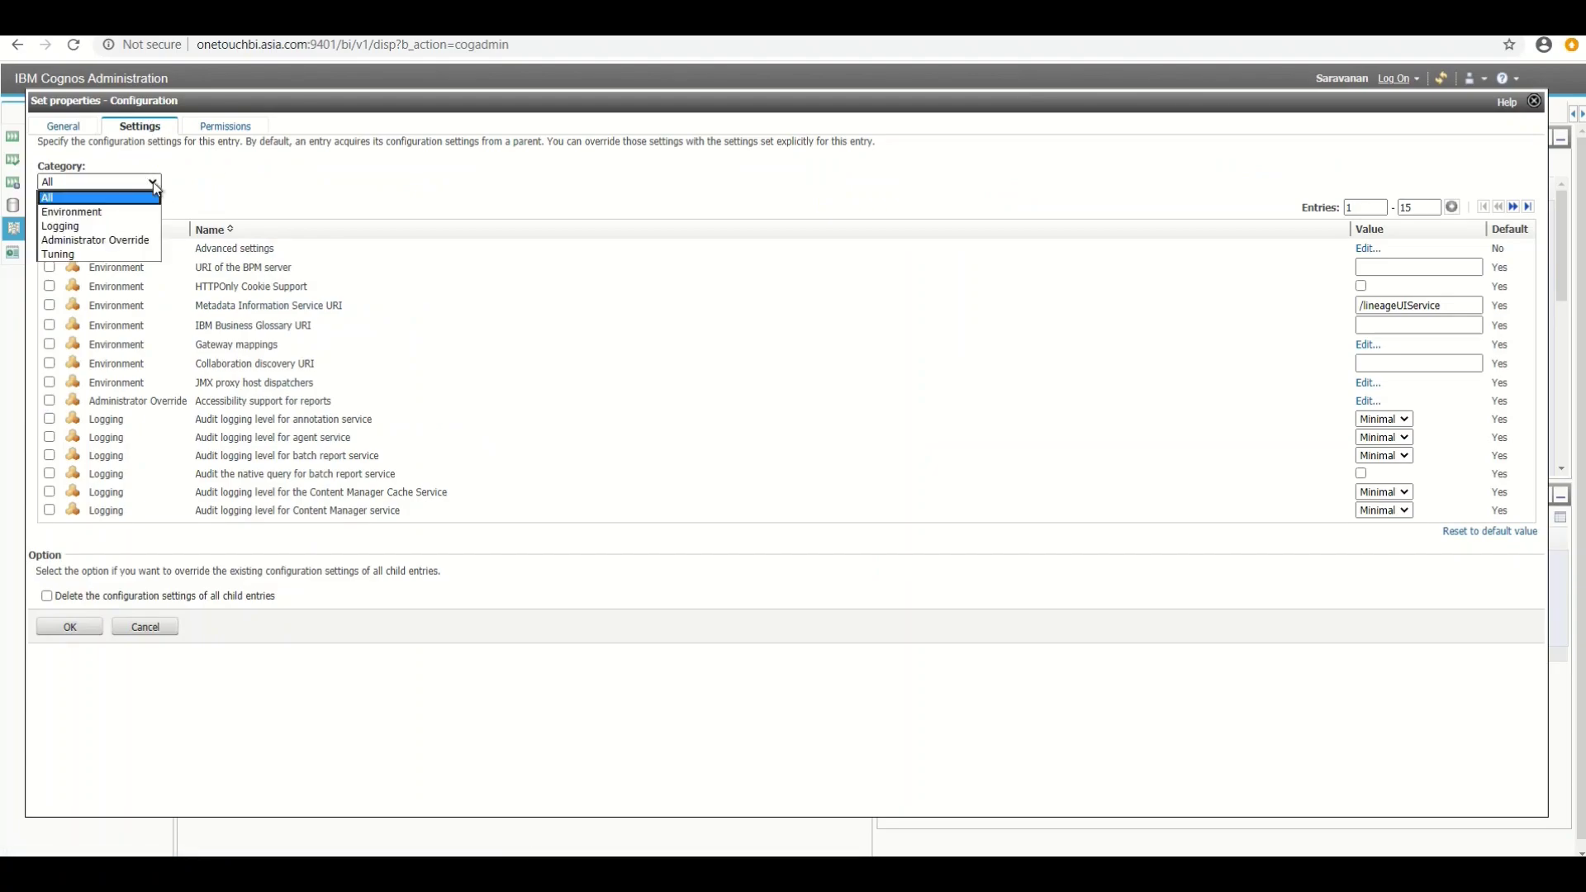
pyautogui.click(105, 253)
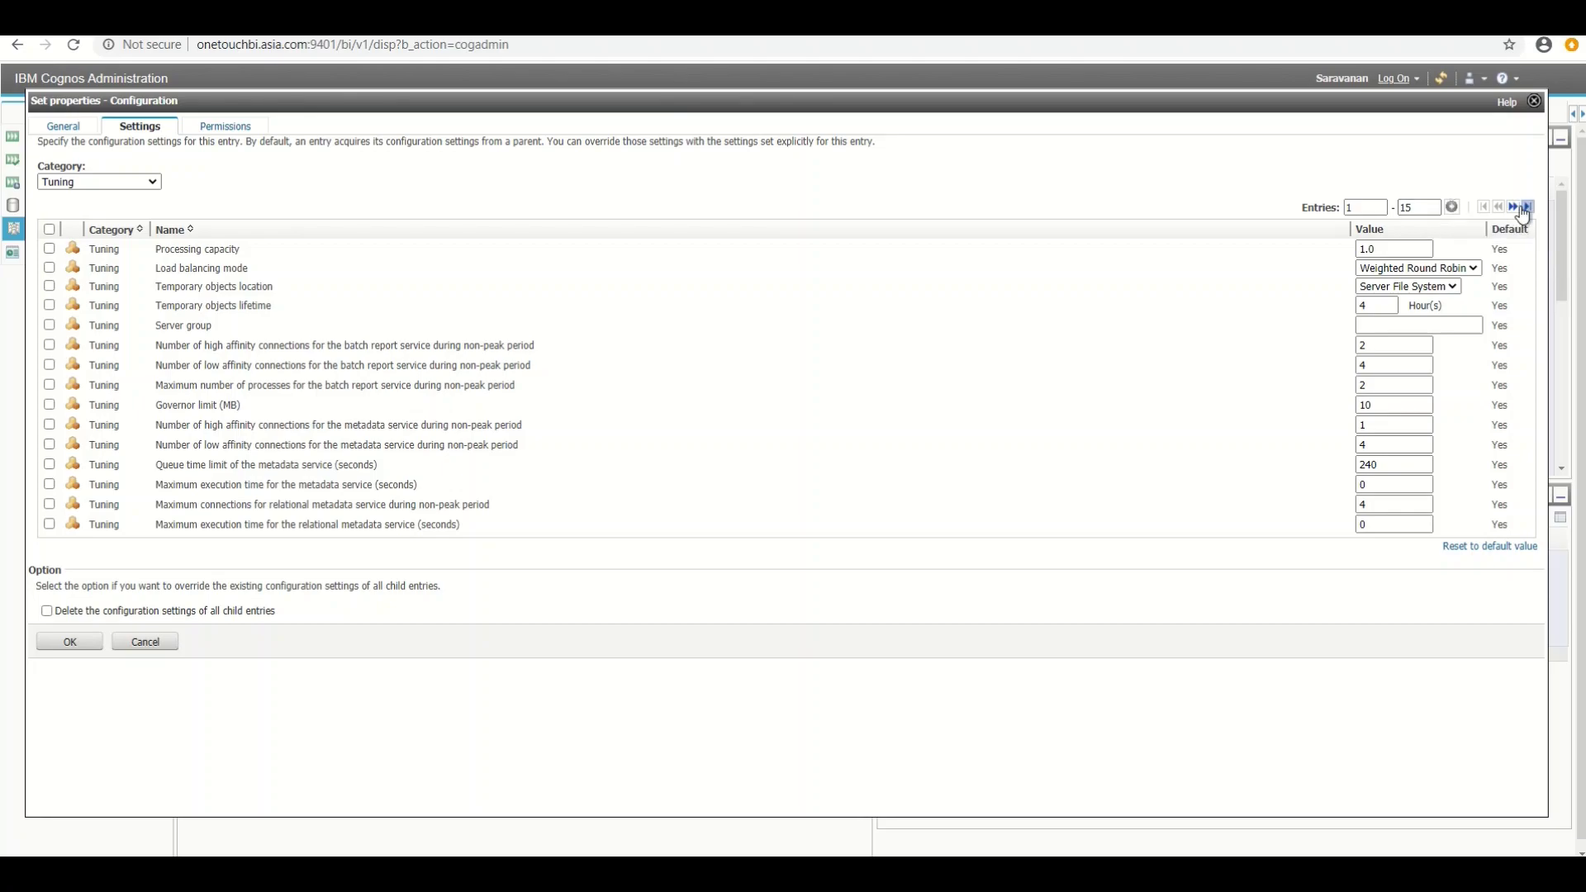
# List Tuning setting entries 1 to 60.
pyautogui.doubleClick(1411, 208)
pyautogui.write('5')
pyautogui.write('0')
pyautogui.click(1454, 214)
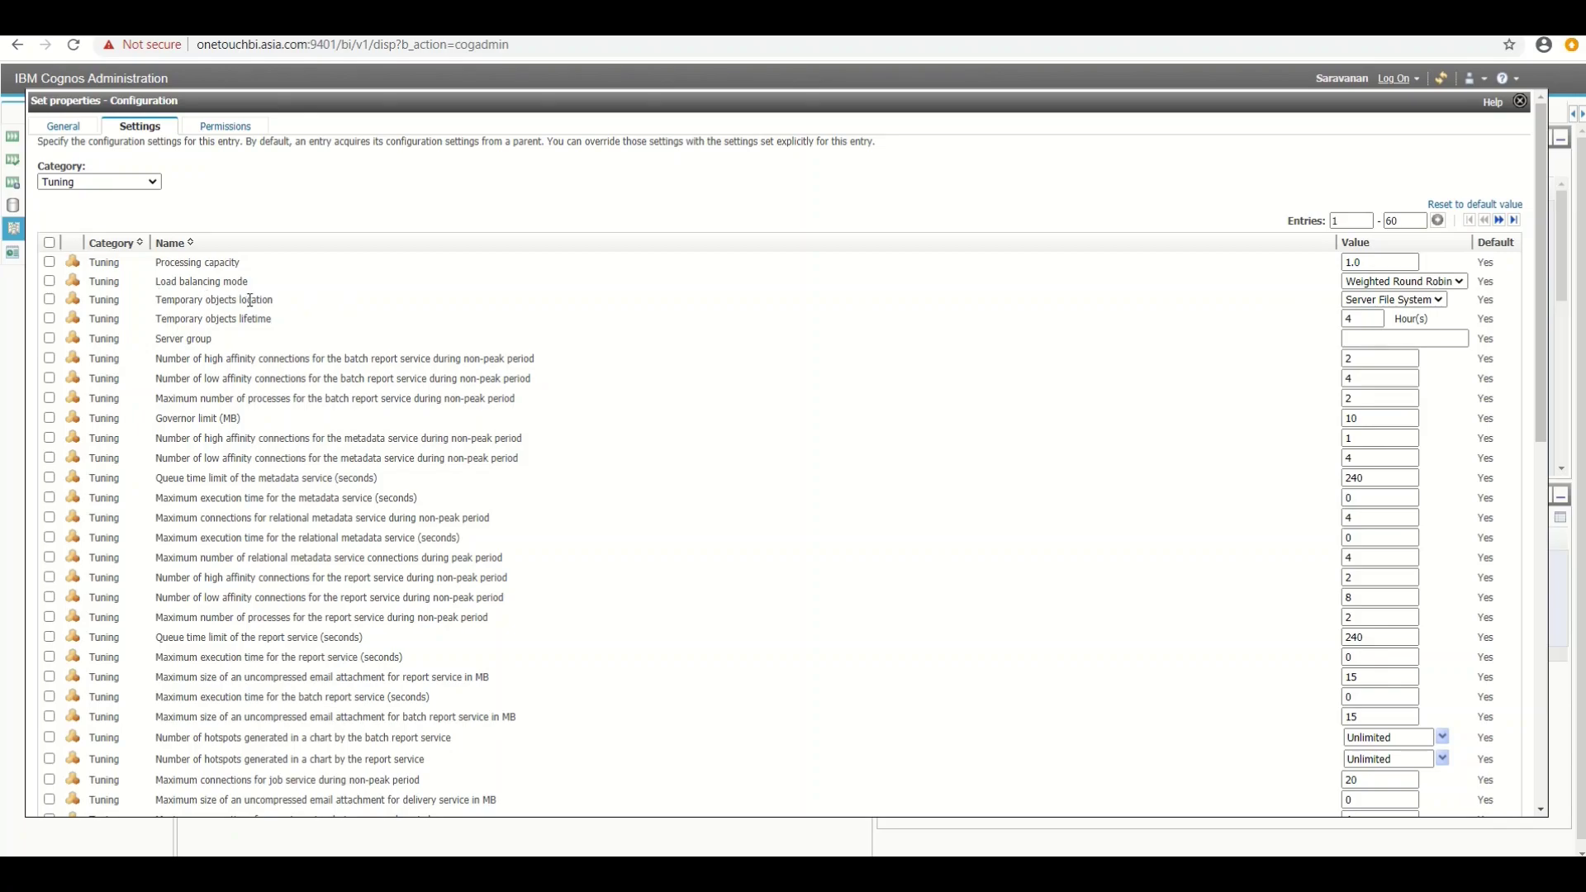
# Change Temporary objects location from Server File System to Content Store.
pyautogui.moveTo(97, 299); pyautogui.dragTo(1398, 301)
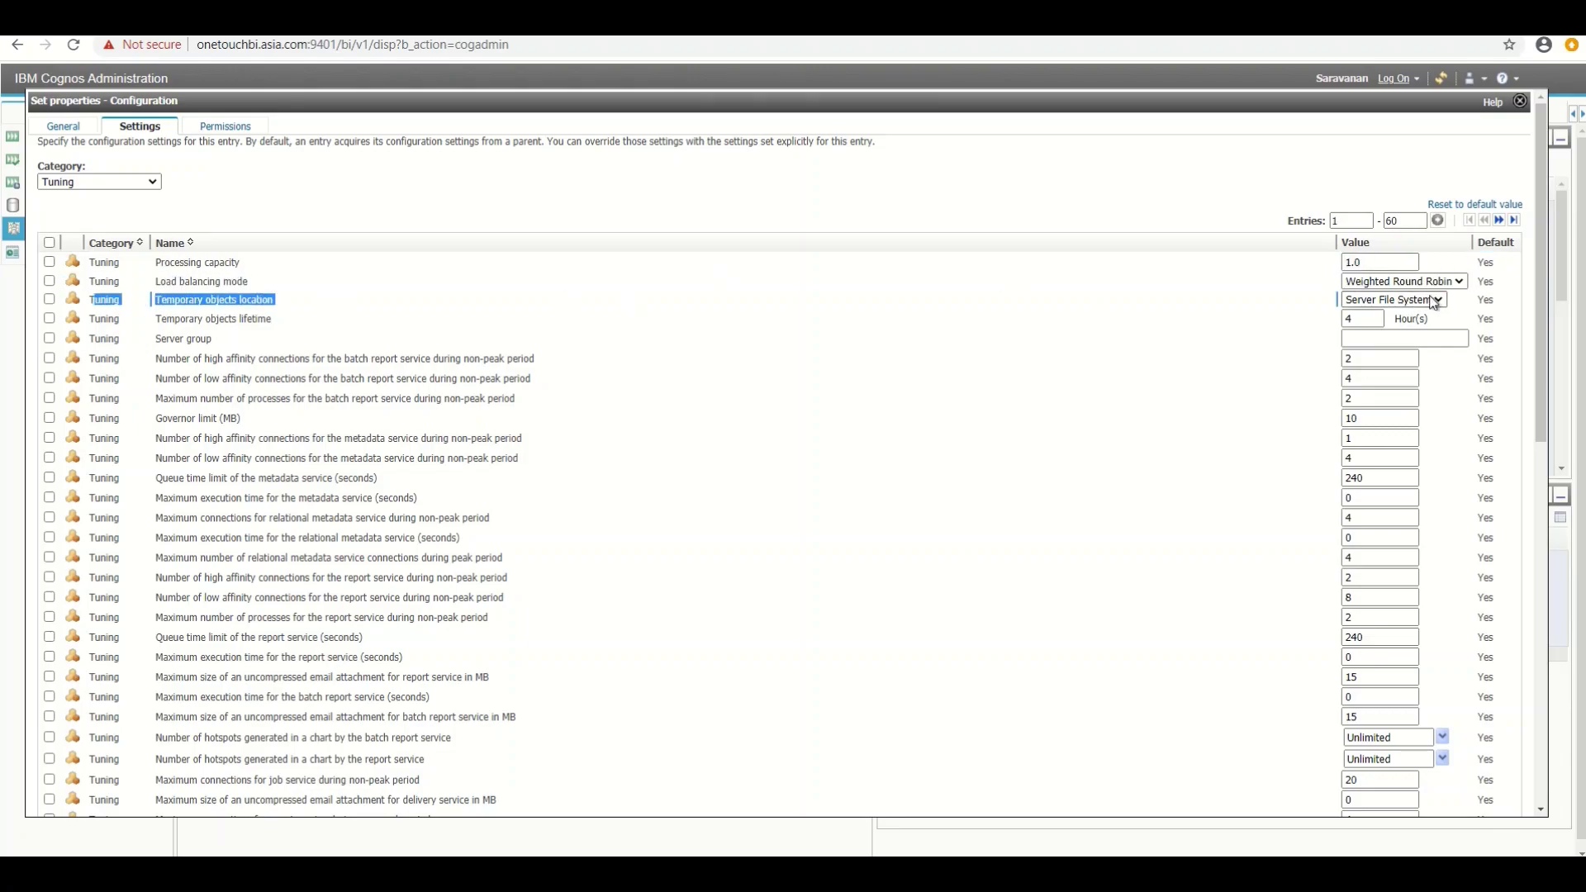
pyautogui.click(1434, 302)
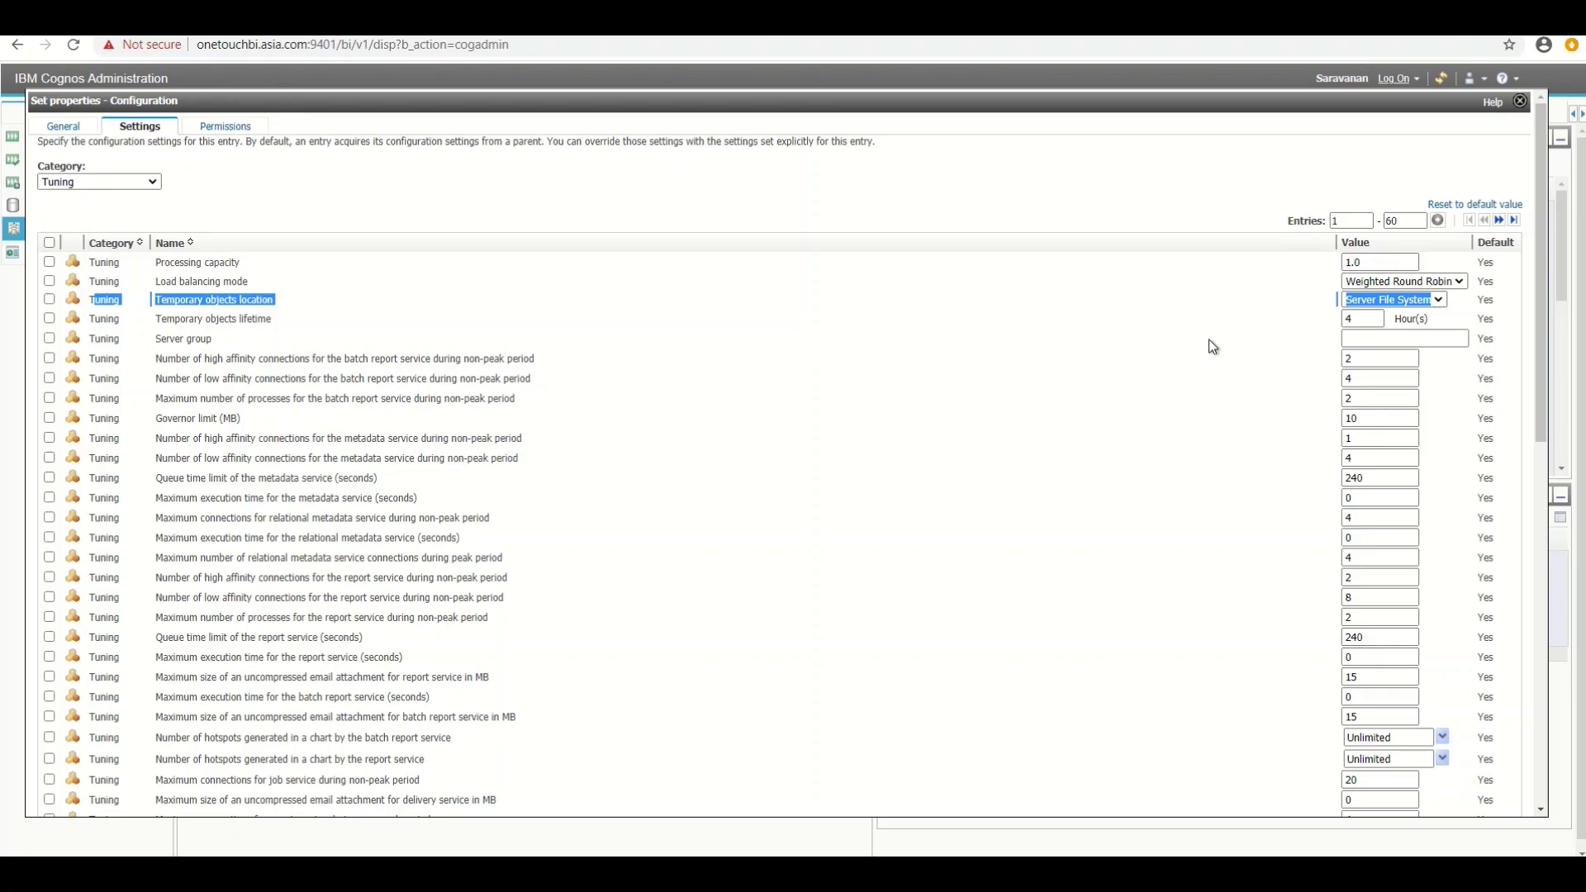
pyautogui.click(1439, 301)
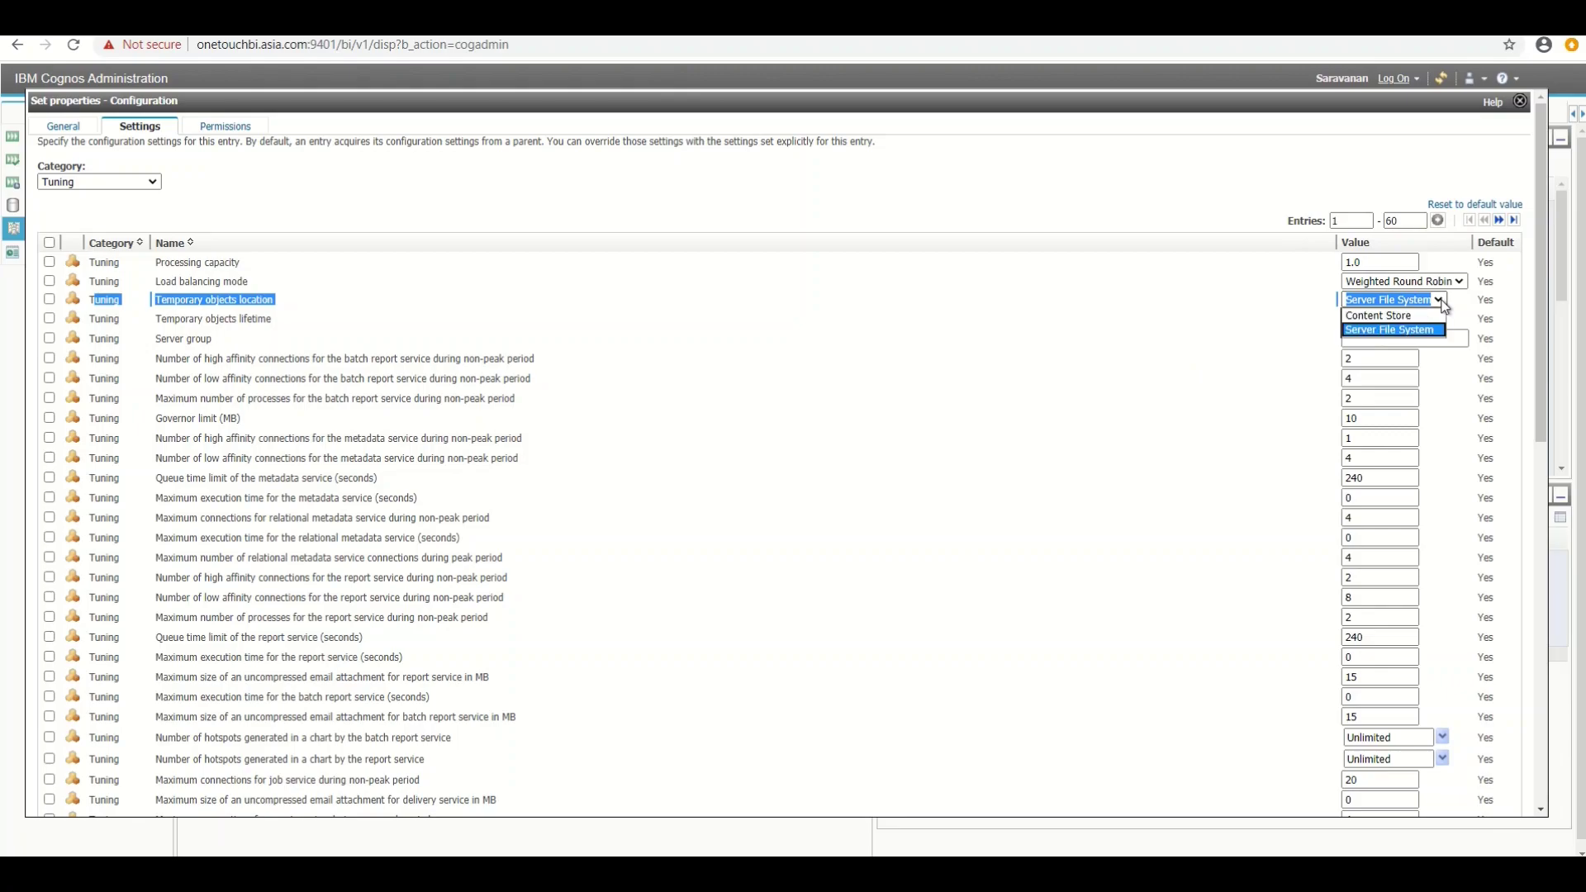
pyautogui.click(1442, 304)
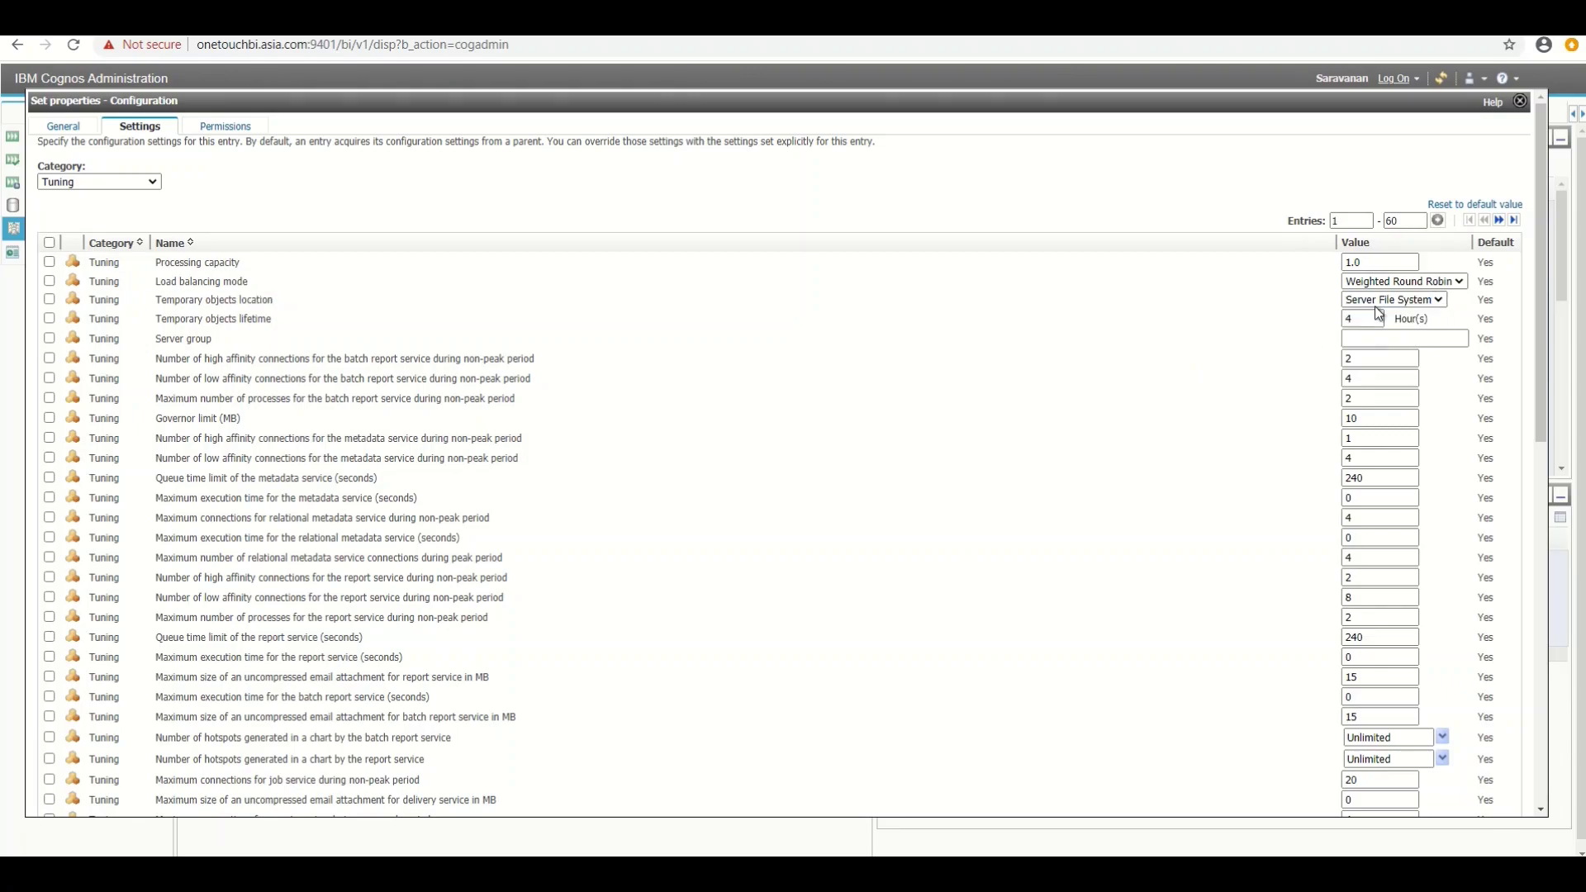
pyautogui.click(1443, 304)
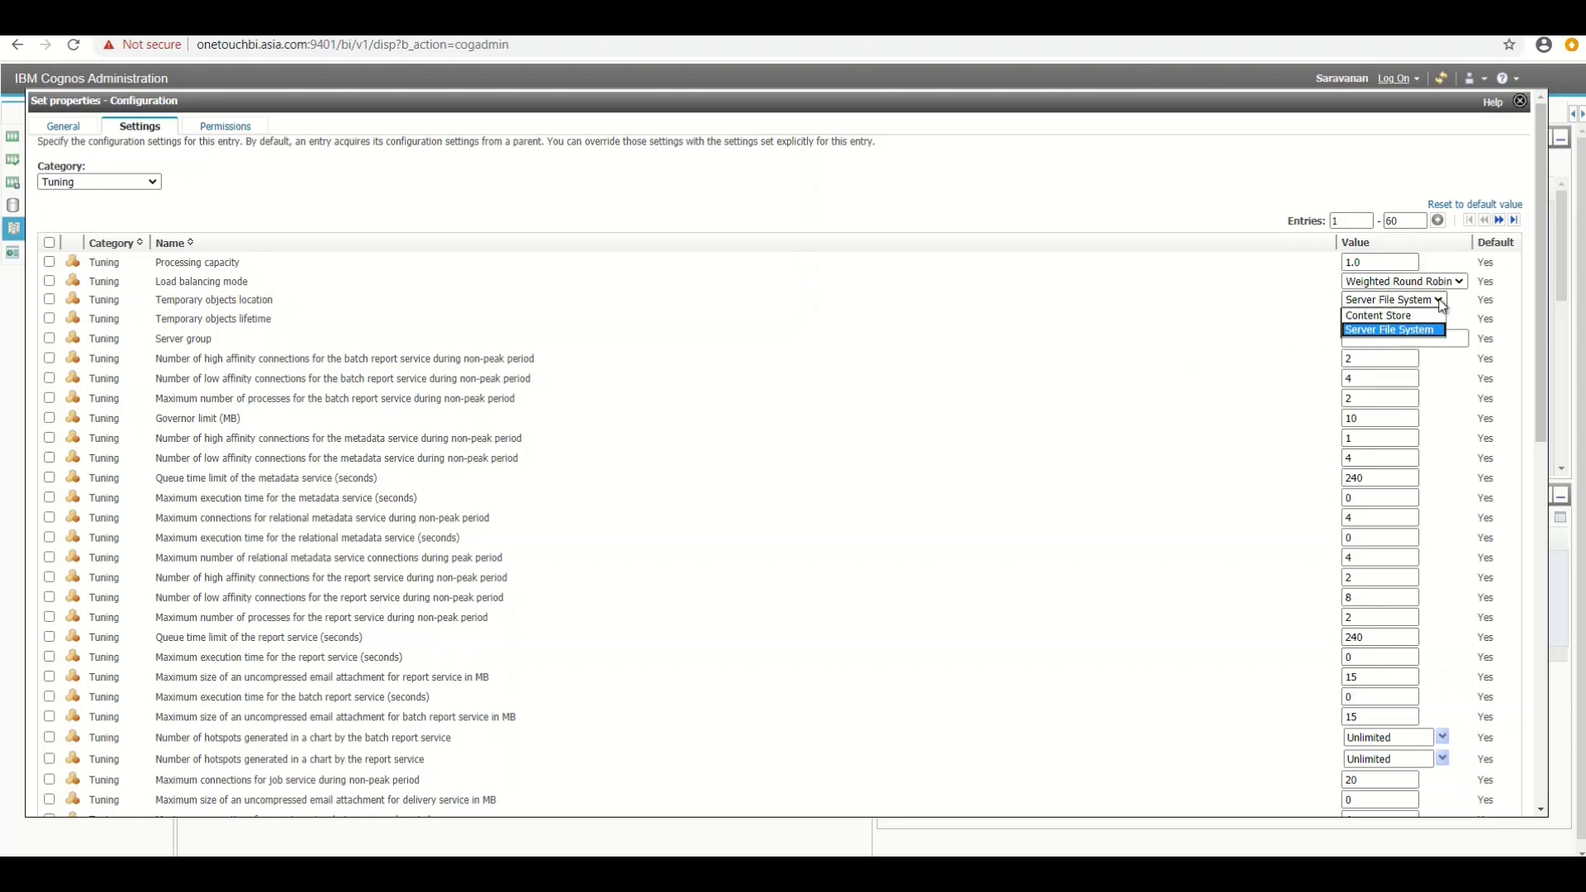
pyautogui.click(1409, 315)
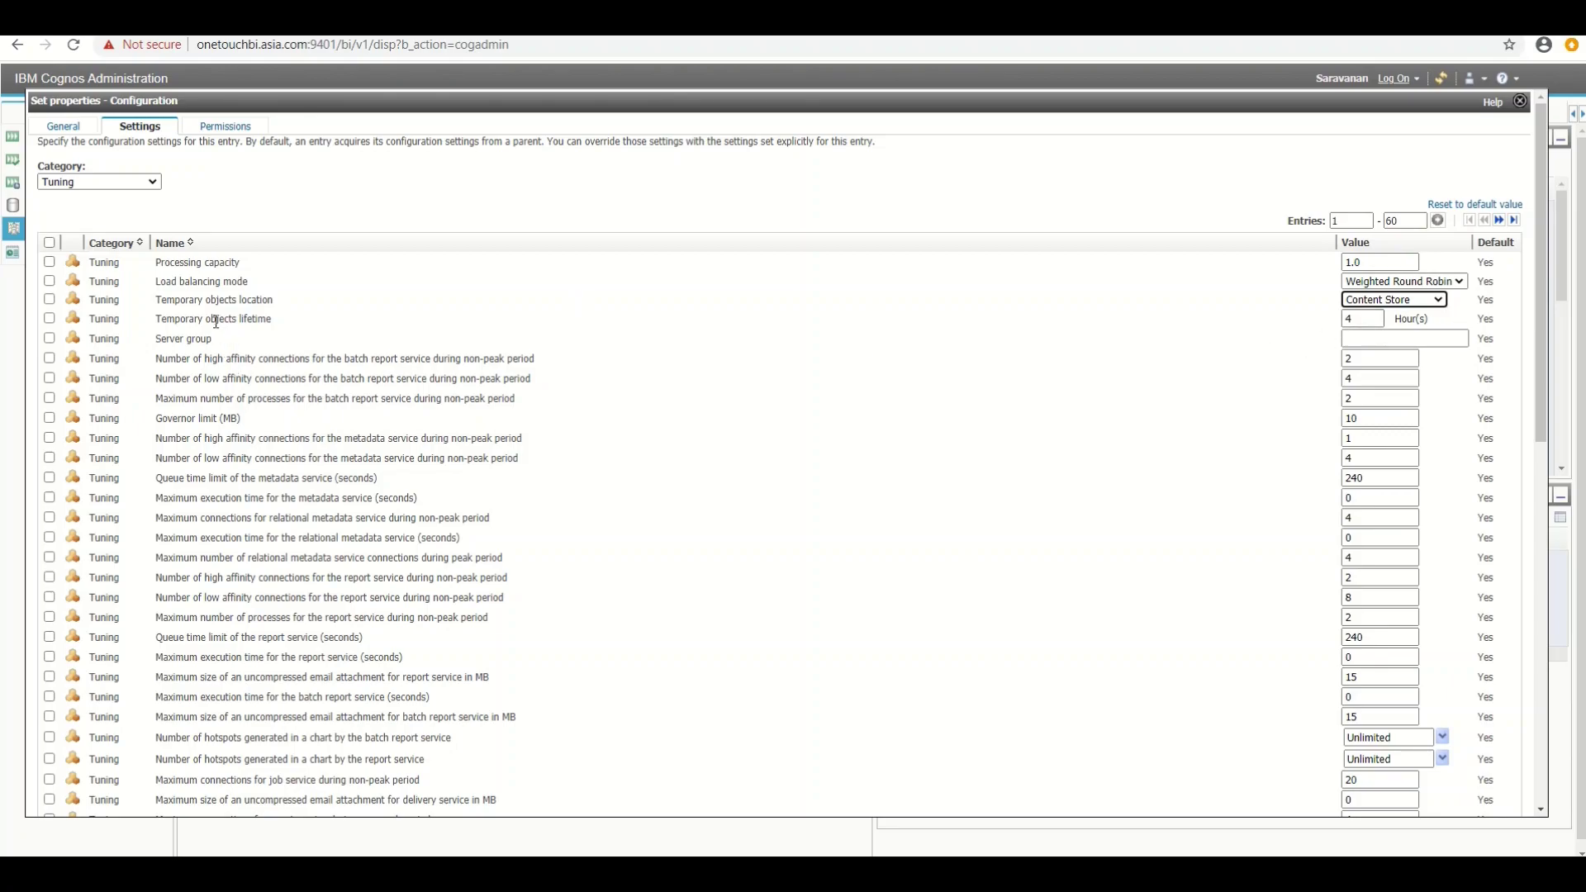
pyautogui.moveTo(216, 321); pyautogui.dragTo(290, 333)
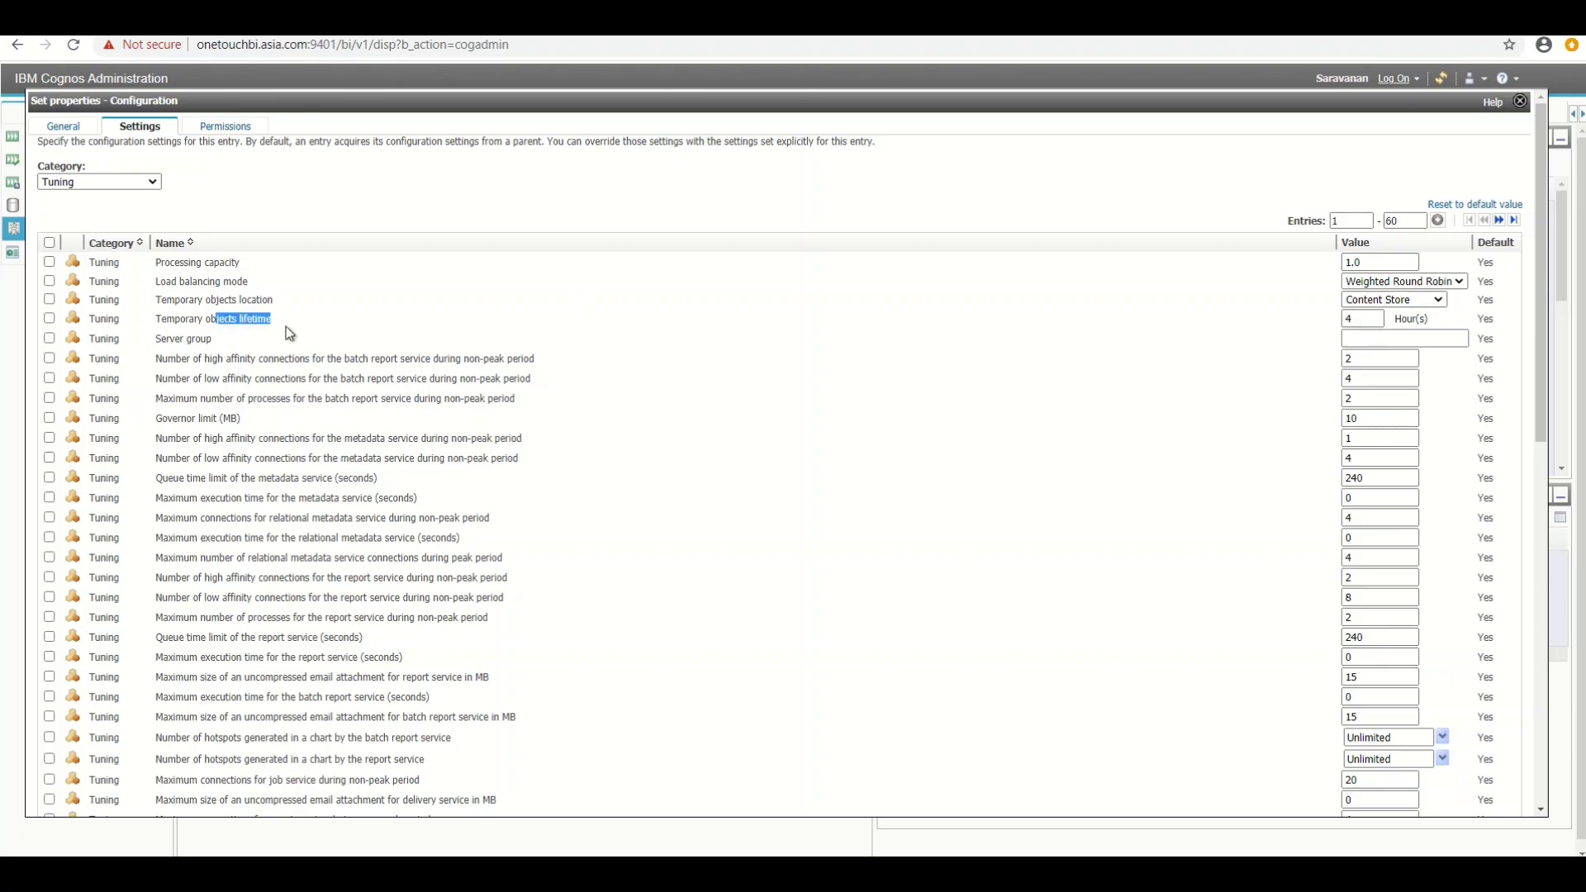
pyautogui.click(1373, 317)
pyautogui.moveTo(211, 318); pyautogui.dragTo(1448, 322)
pyautogui.click(1448, 322)
# Widen the Tuning entries range end to 80 and reload the list.
pyautogui.scroll(-5, 1186, 332)
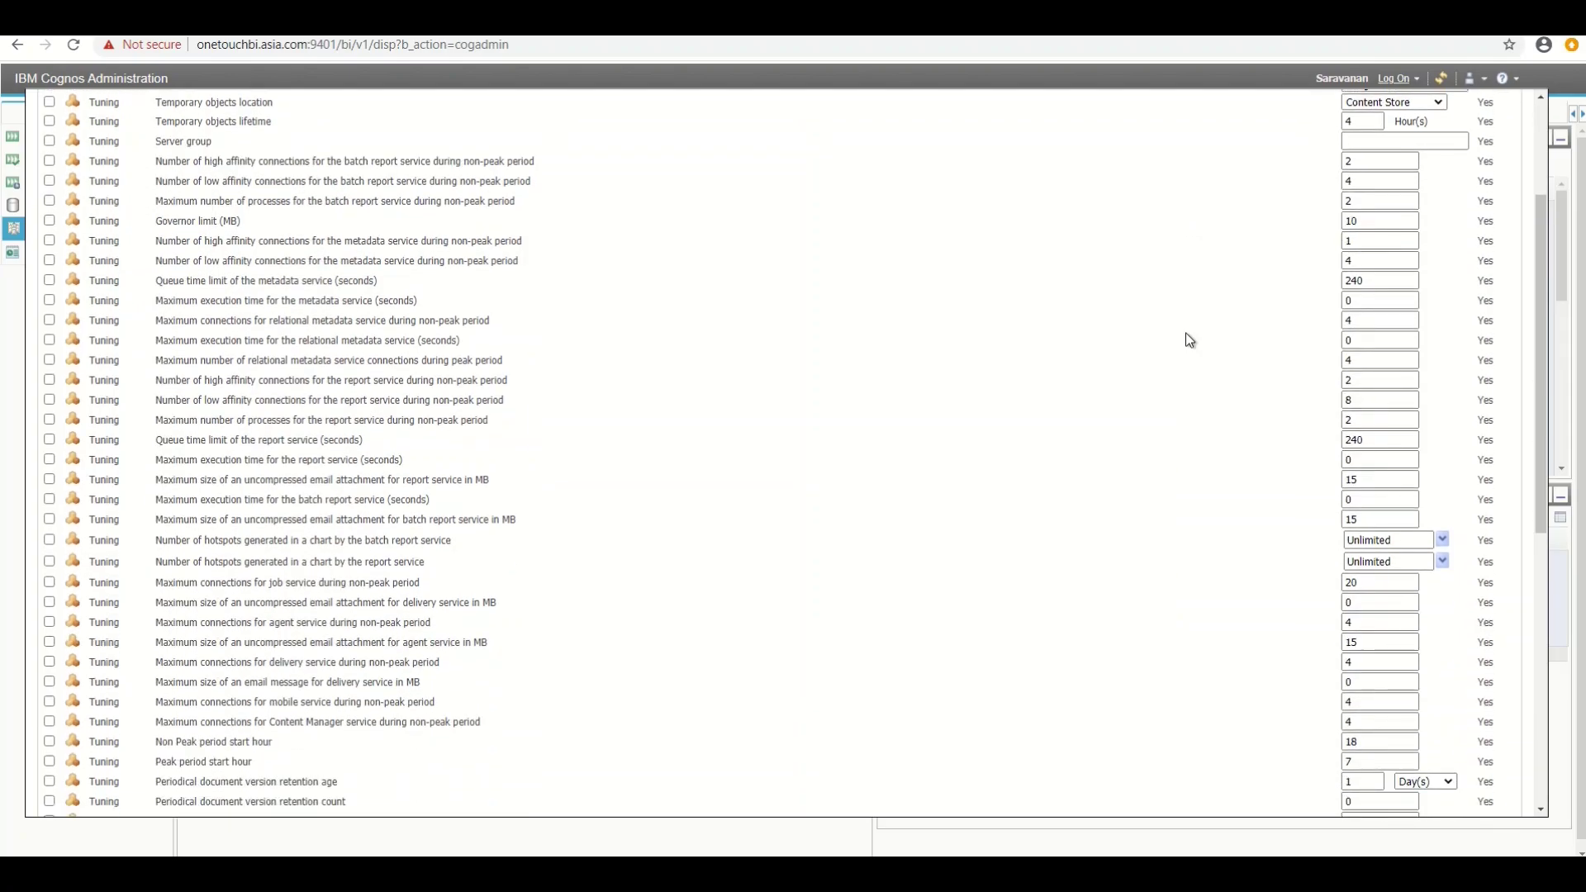
pyautogui.scroll(-15, 1186, 332)
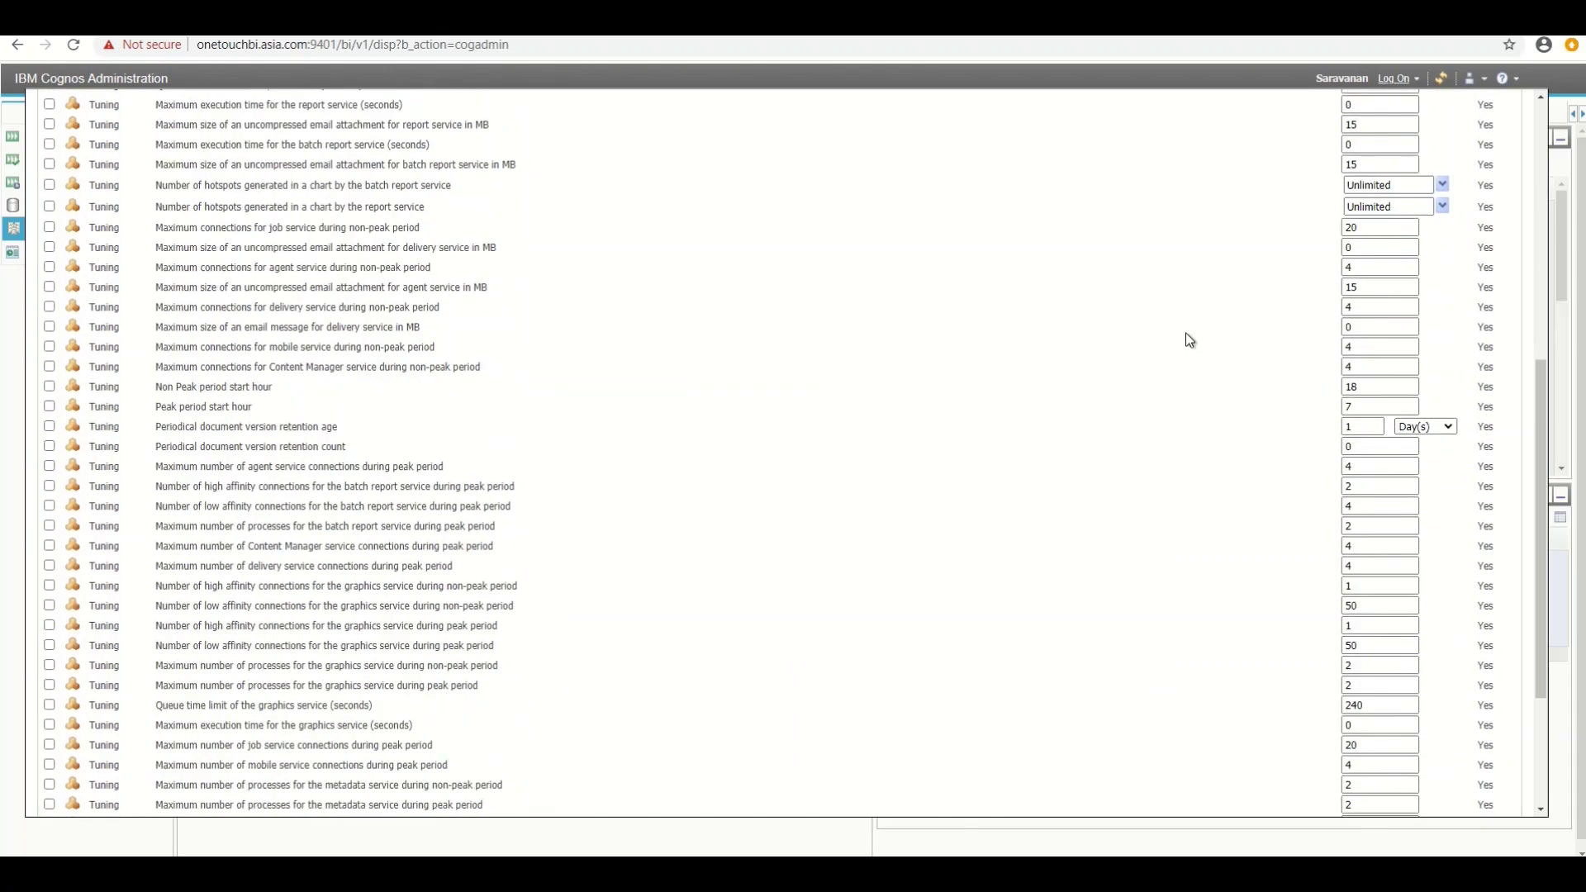
pyautogui.scroll(1, 1185, 334)
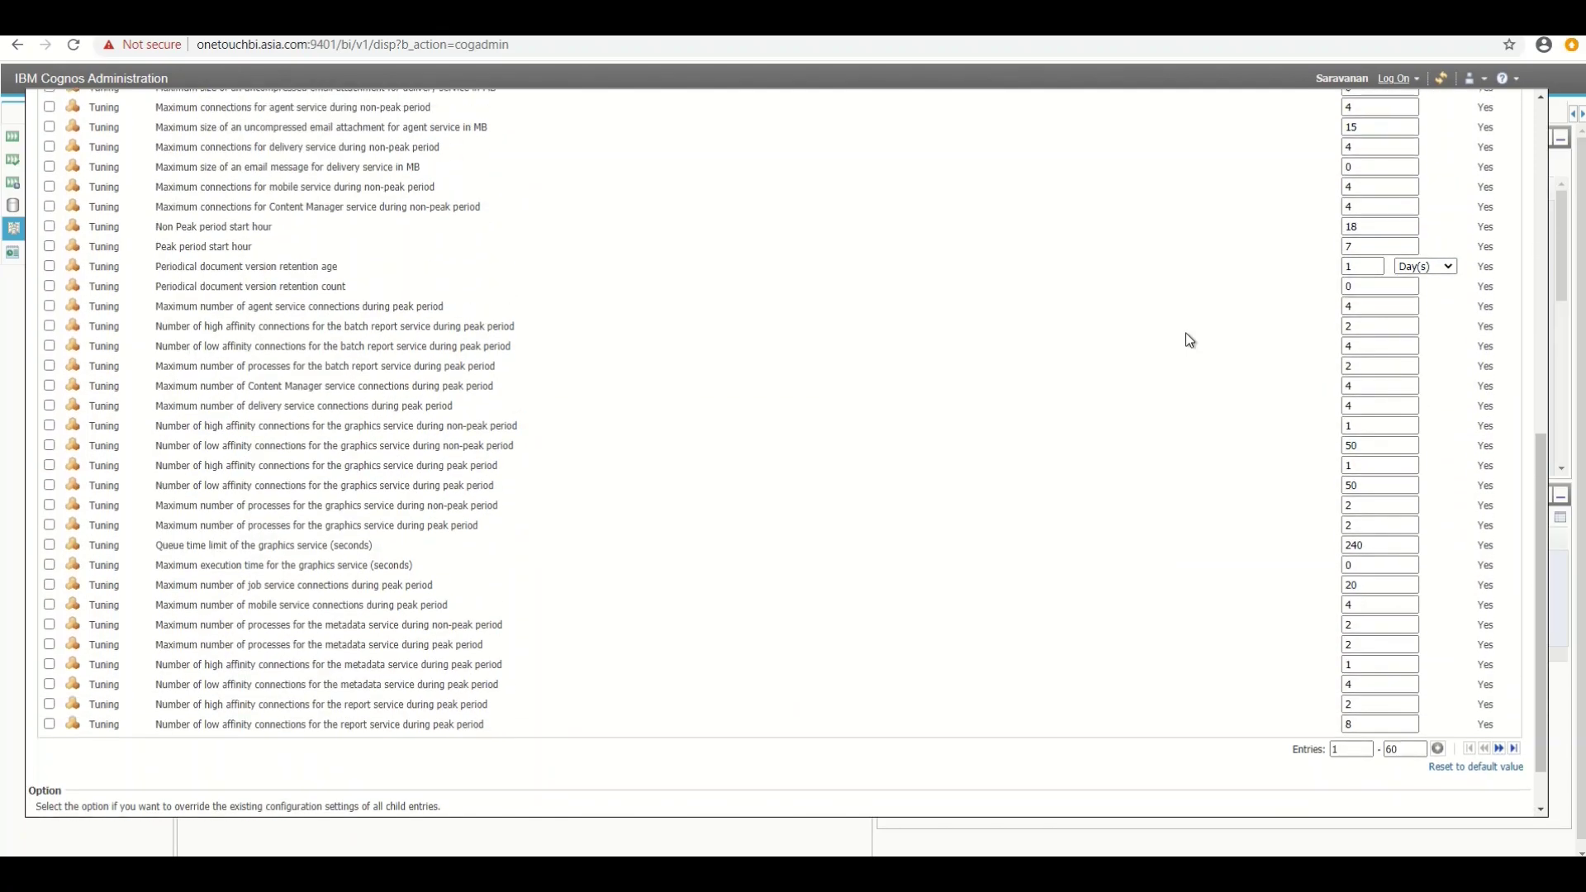
pyautogui.scroll(20, 1187, 334)
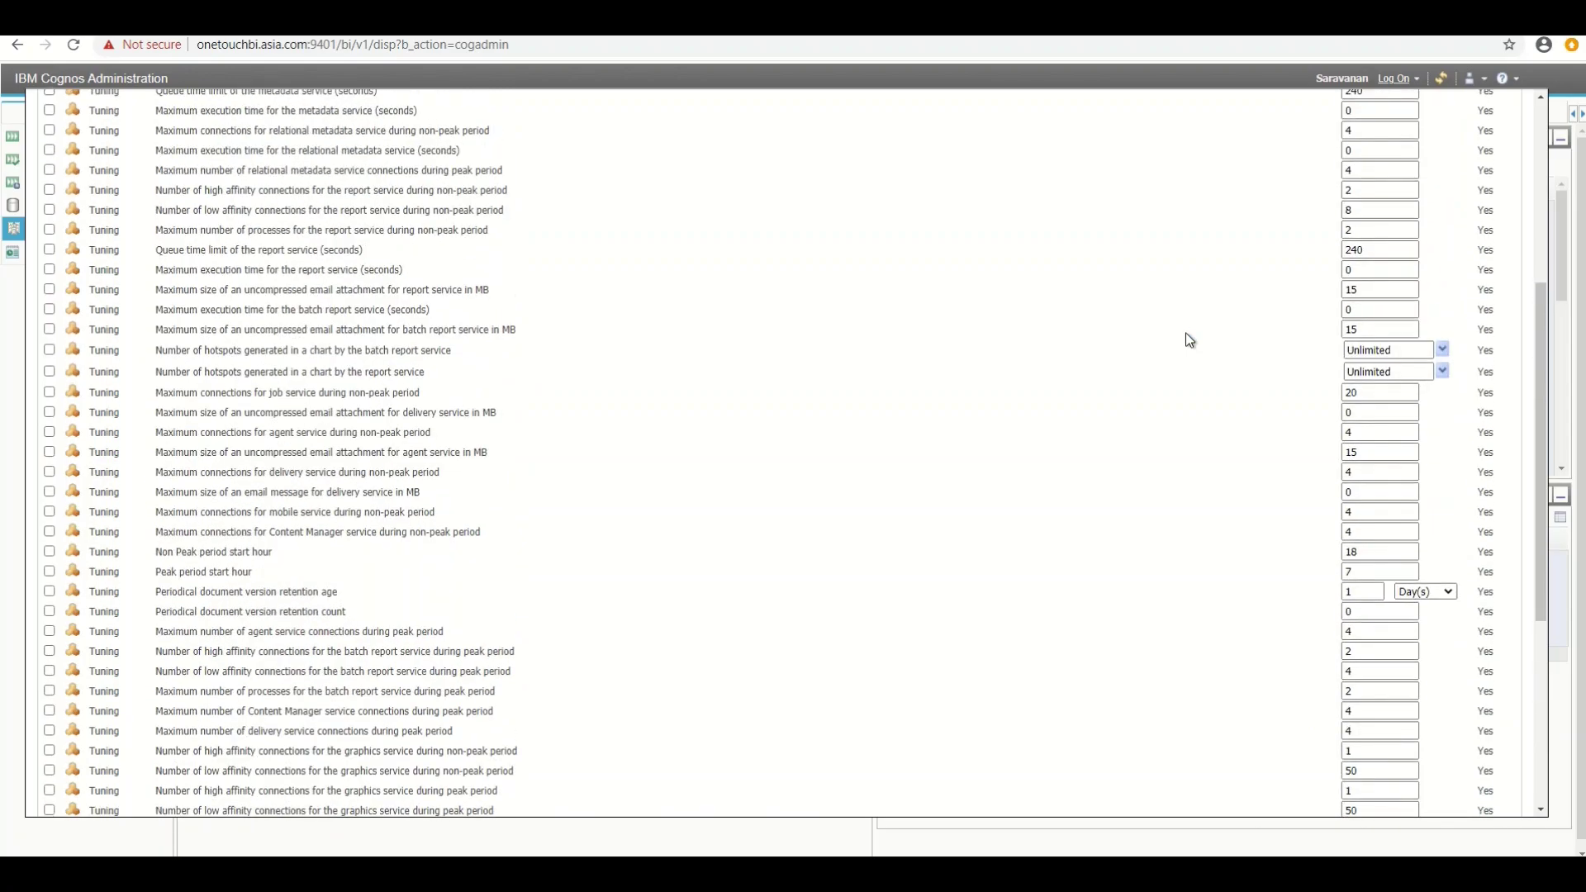
pyautogui.moveTo(1415, 221); pyautogui.dragTo(1373, 221)
pyautogui.write('80')
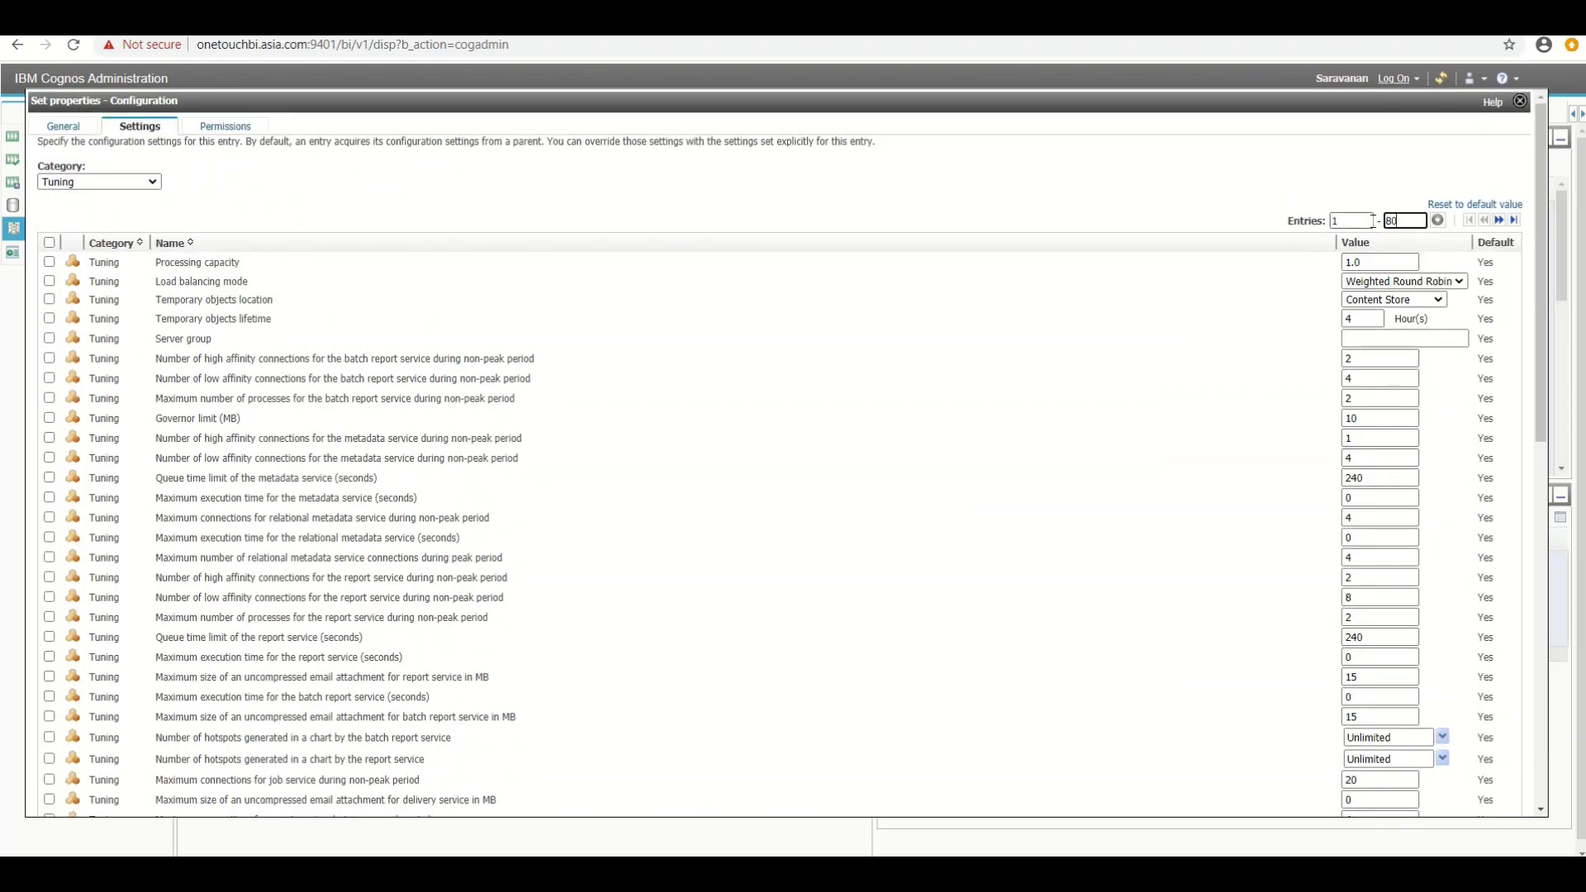
pyautogui.click(1440, 222)
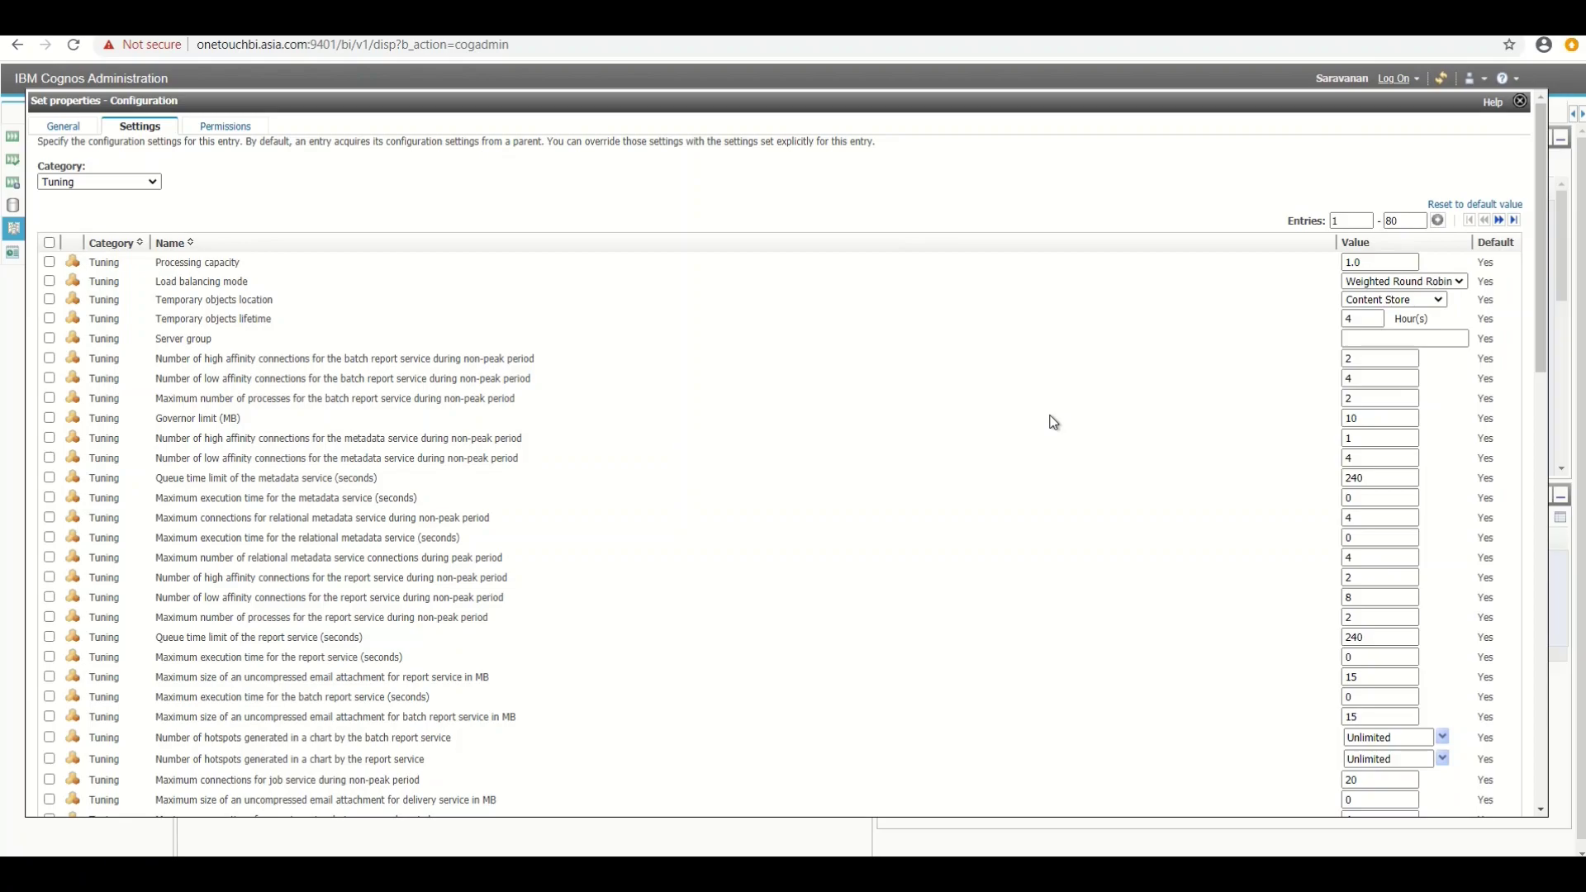
# Raise the entries range end to 100 so all 87 Tuning settings load.
pyautogui.scroll(-15, 1054, 423)
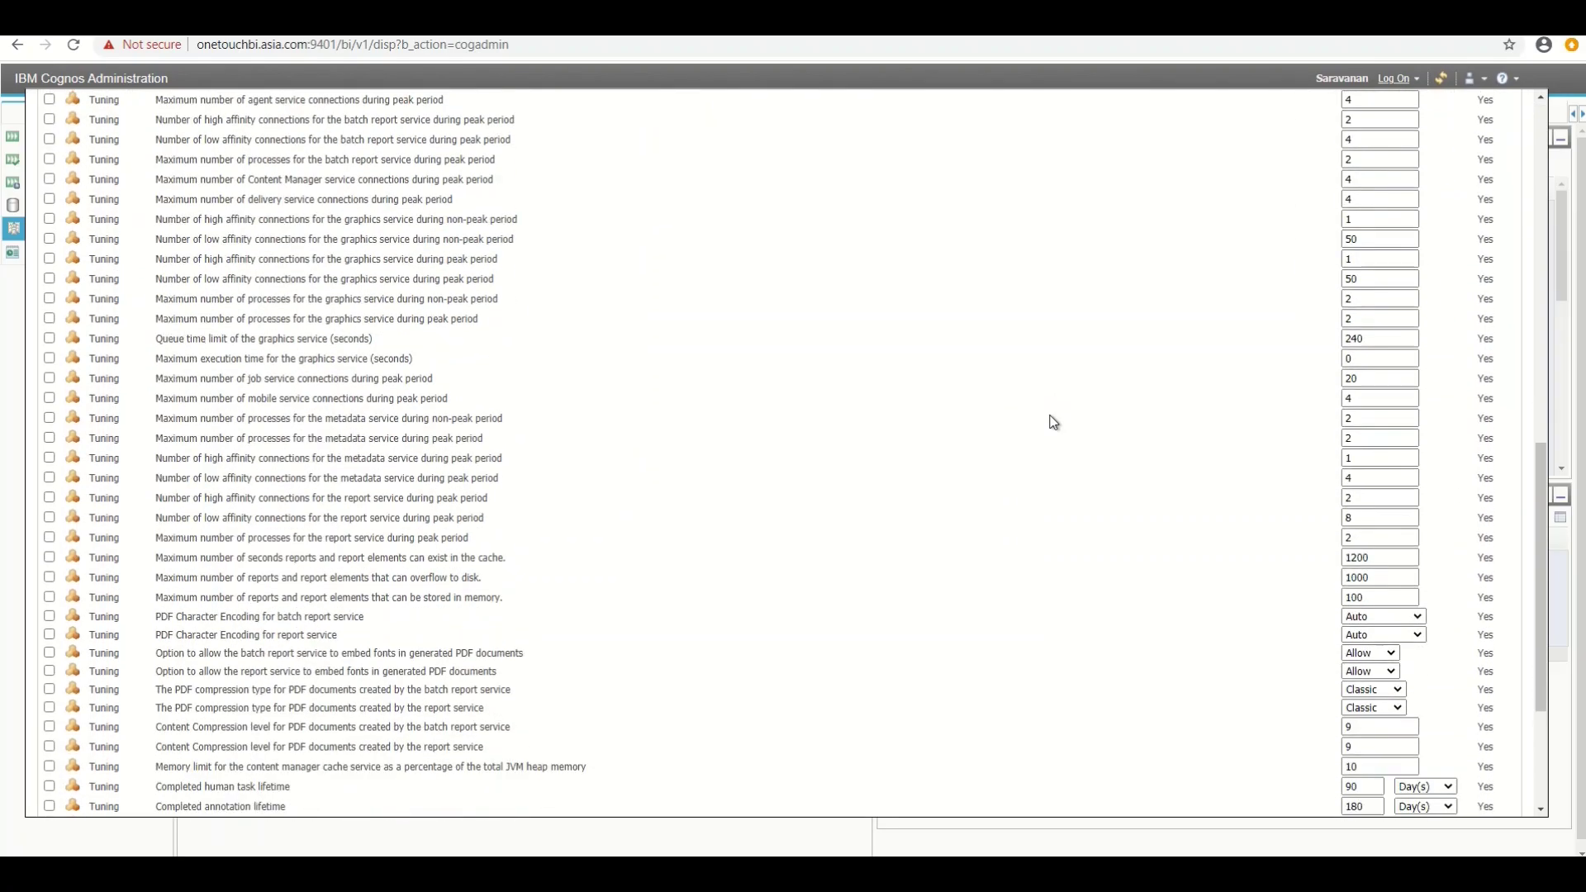
pyautogui.scroll(-3, 1053, 422)
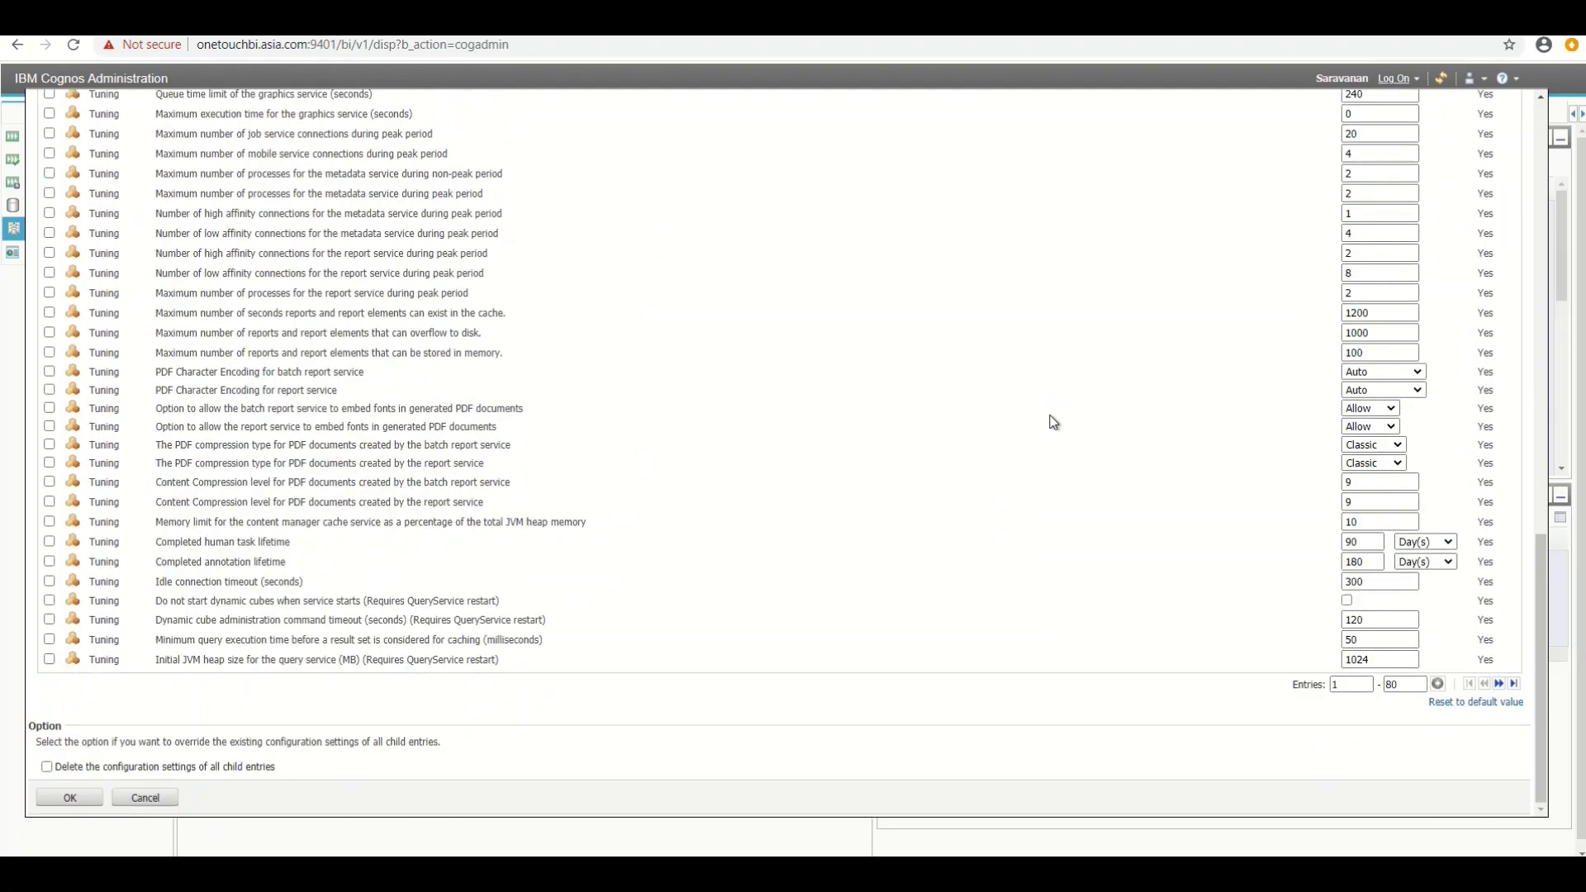
pyautogui.scroll(15, 1053, 422)
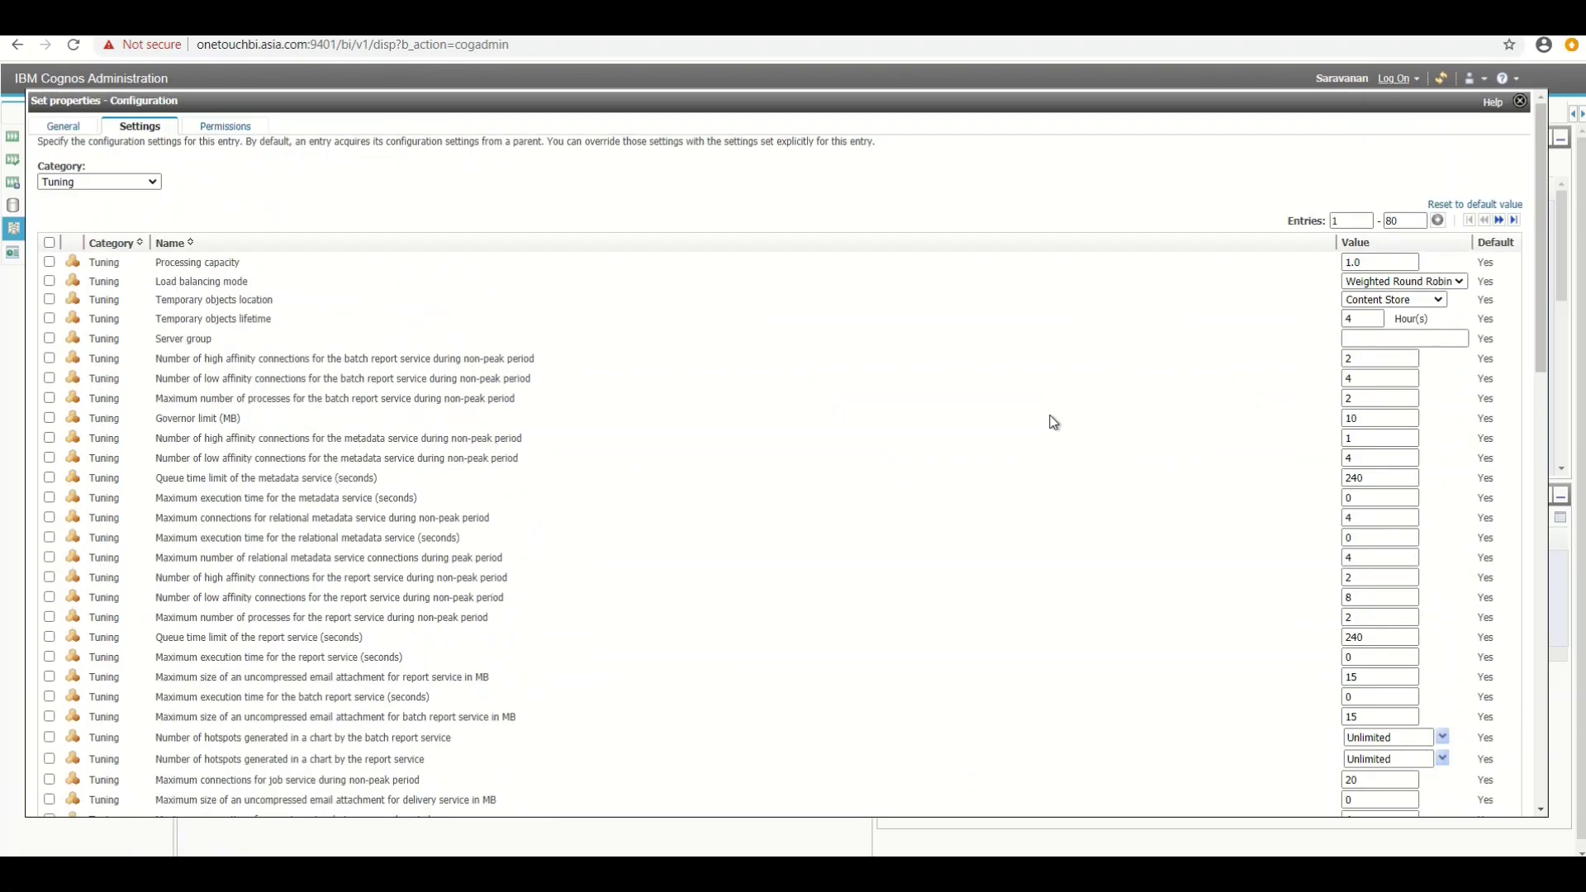
pyautogui.click(1404, 221)
pyautogui.doubleClick(1404, 220)
pyautogui.write('100')
pyautogui.click(1439, 221)
# Locate the Initial JVM heap size setting and highlight its QueryService restart note.
pyautogui.scroll(-15, 1048, 426)
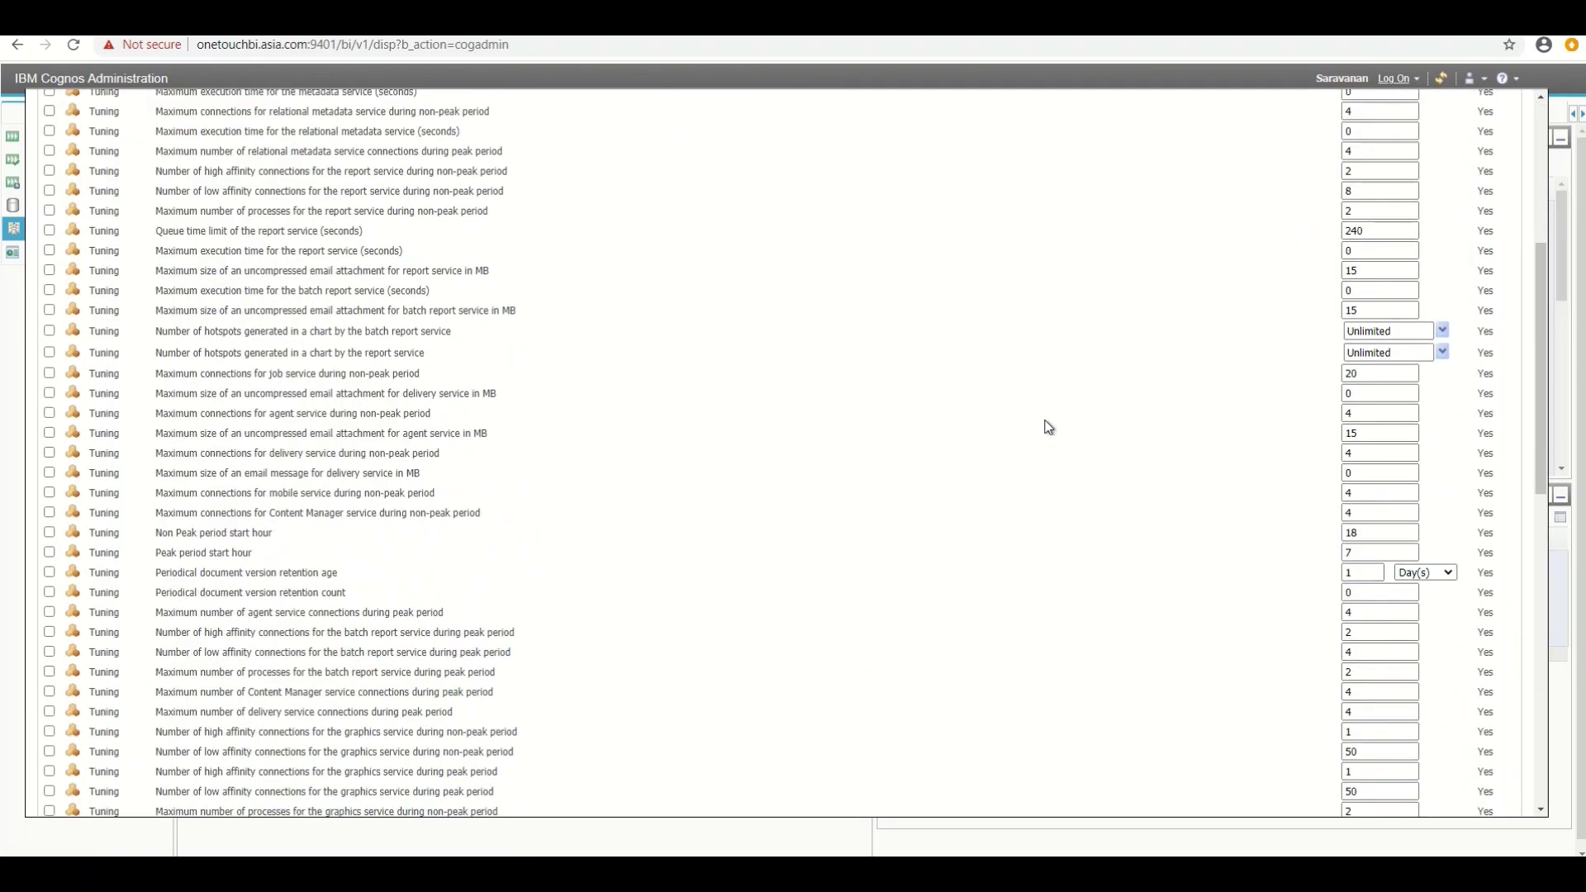
pyautogui.scroll(-1, 1048, 426)
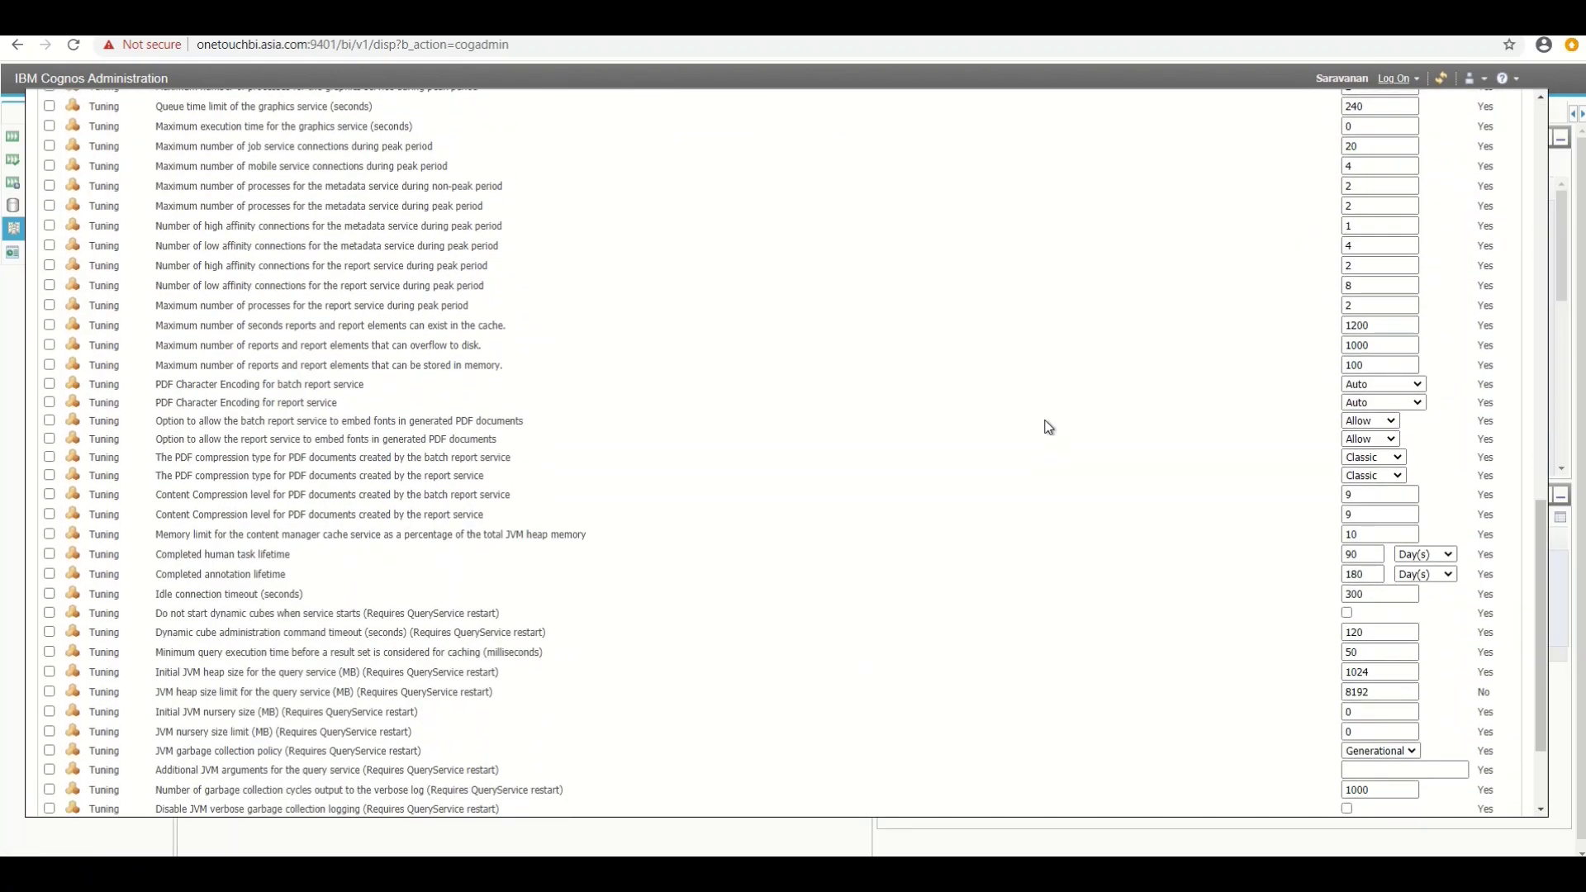
pyautogui.scroll(-4, 1048, 427)
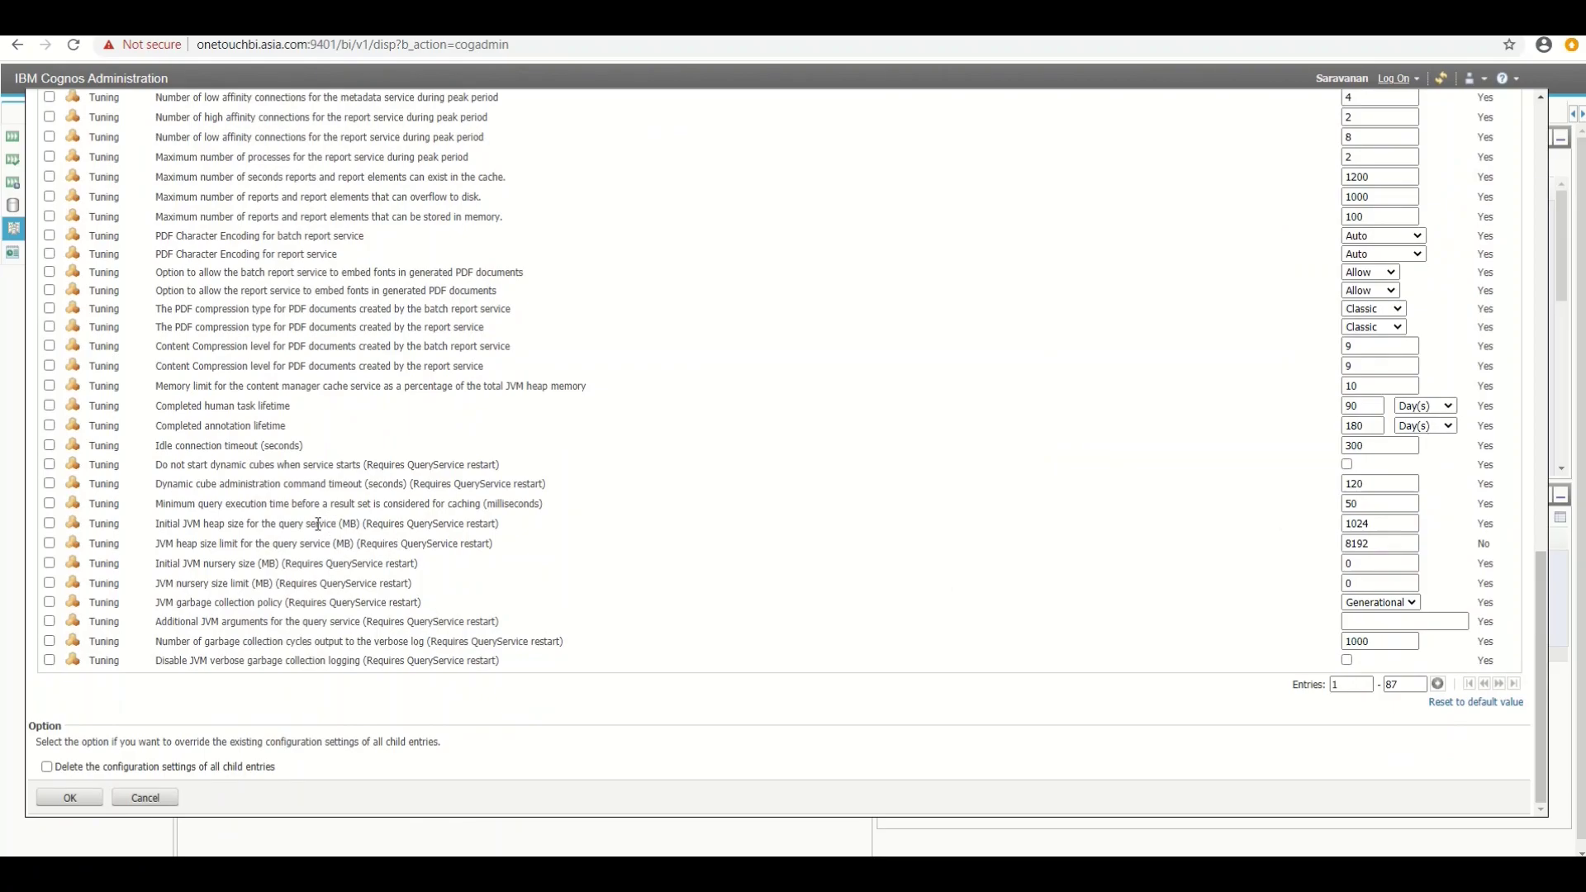
pyautogui.moveTo(315, 523); pyautogui.dragTo(1034, 537)
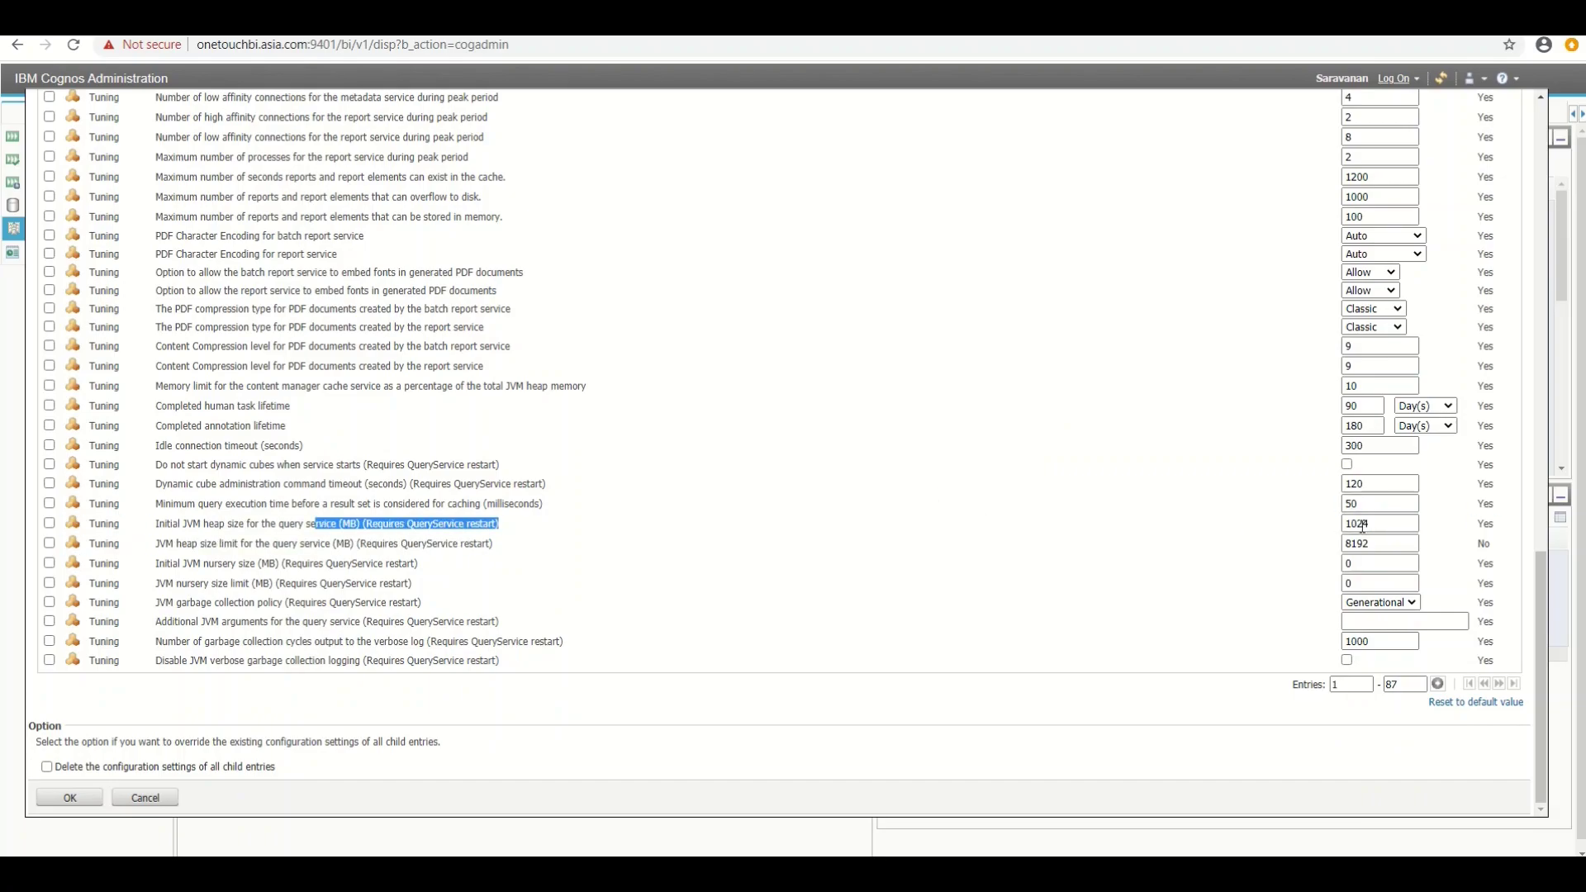
pyautogui.moveTo(1362, 525); pyautogui.dragTo(1381, 528)
# Start editing the Initial JVM heap size value.
pyautogui.click(1383, 523)
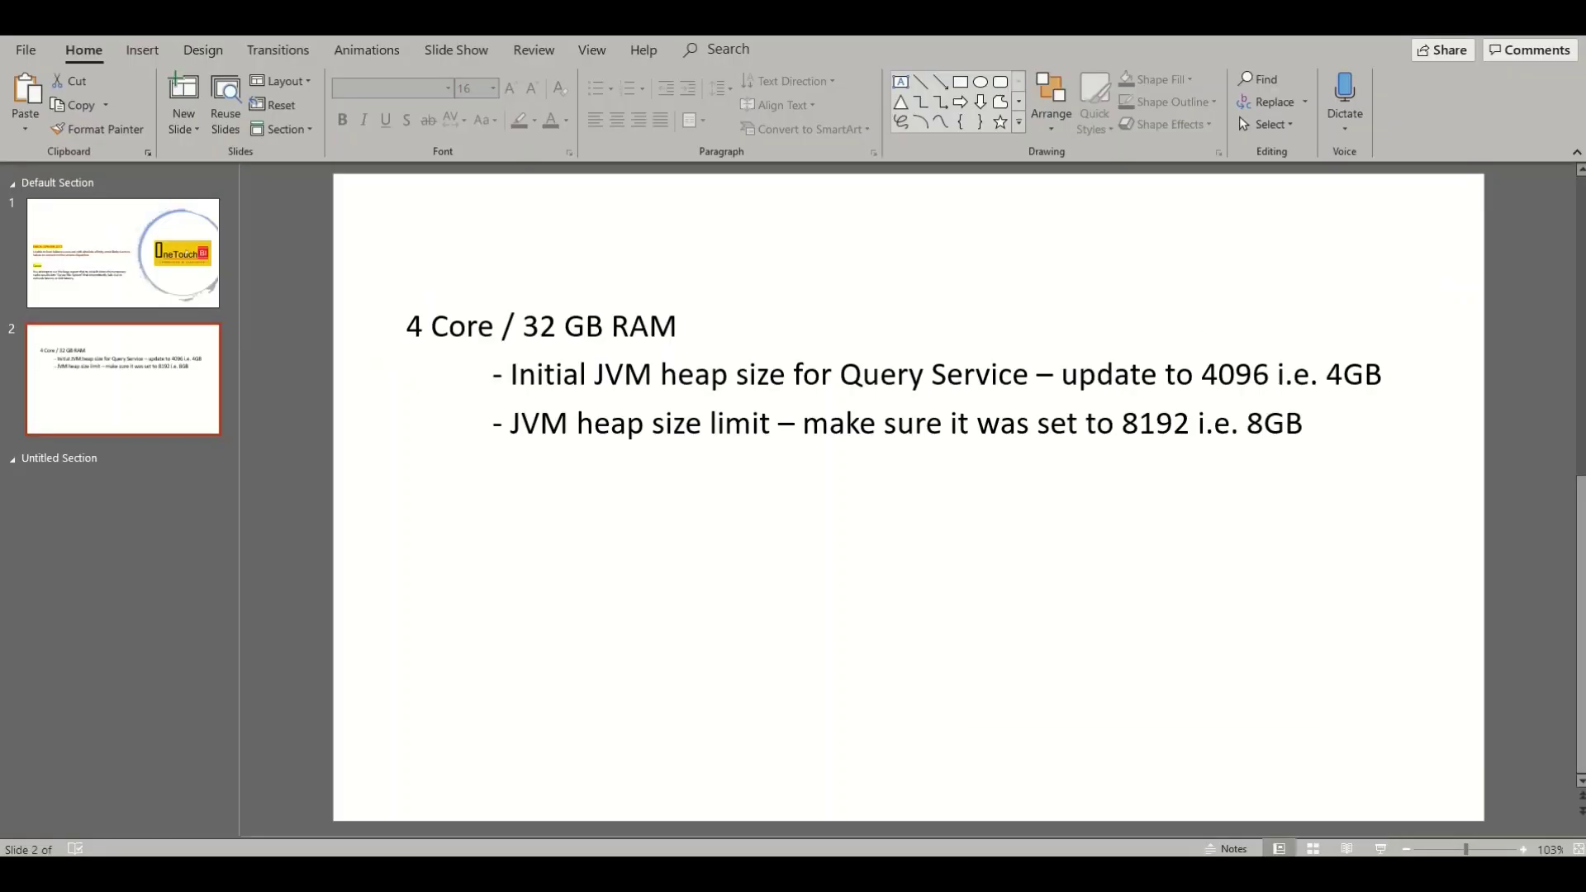
# Back in Cognos, replace the 1024 initial JVM heap size with 4096.
pyautogui.moveTo(1098, 874)
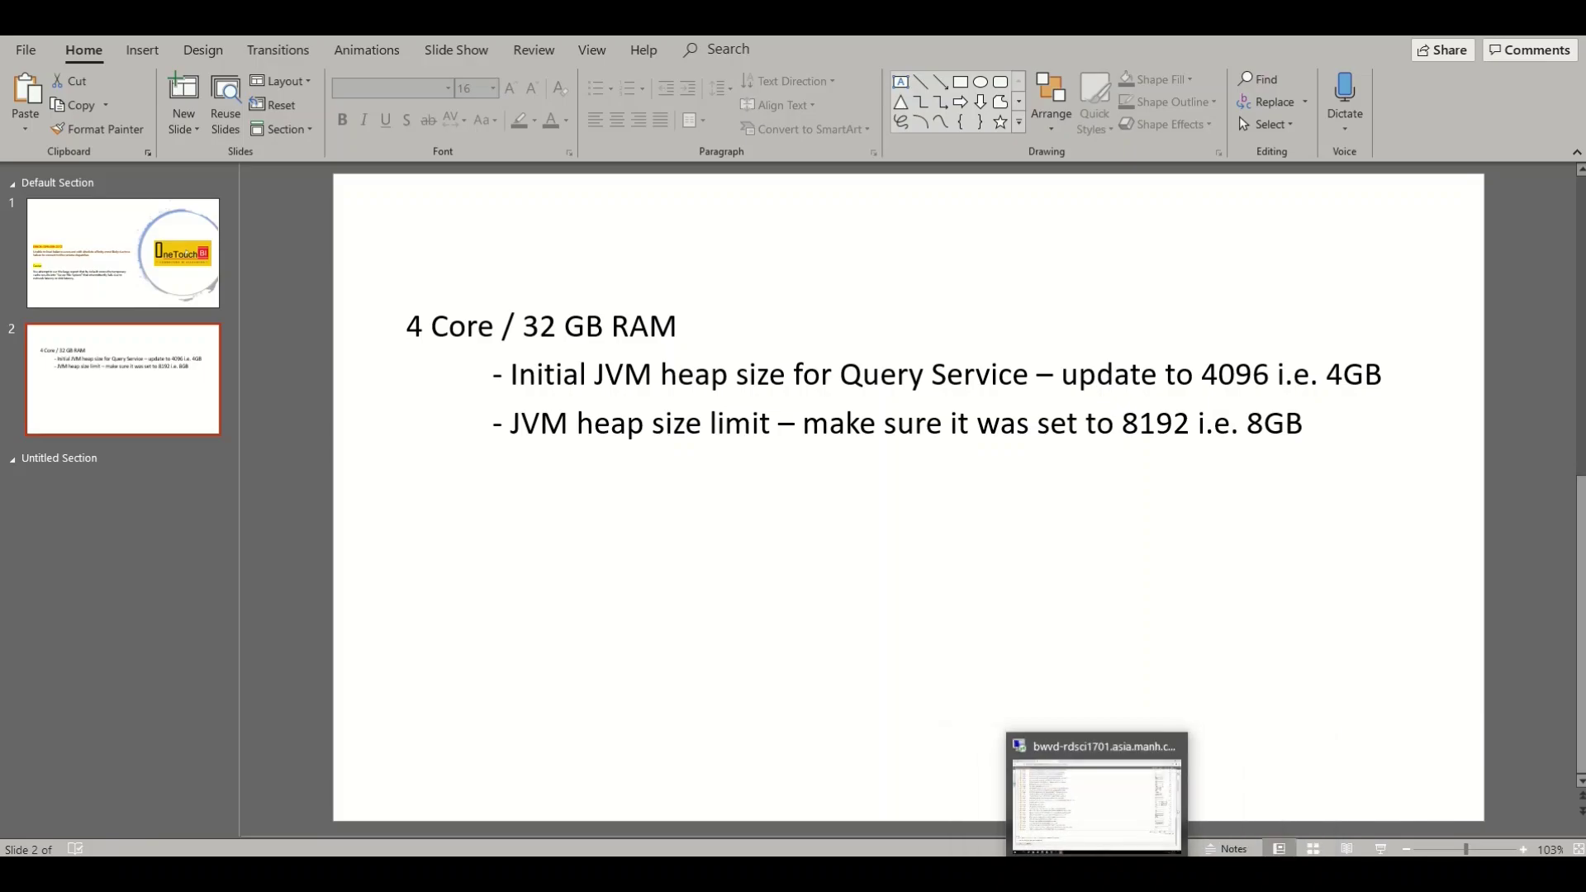
pyautogui.click(1097, 801)
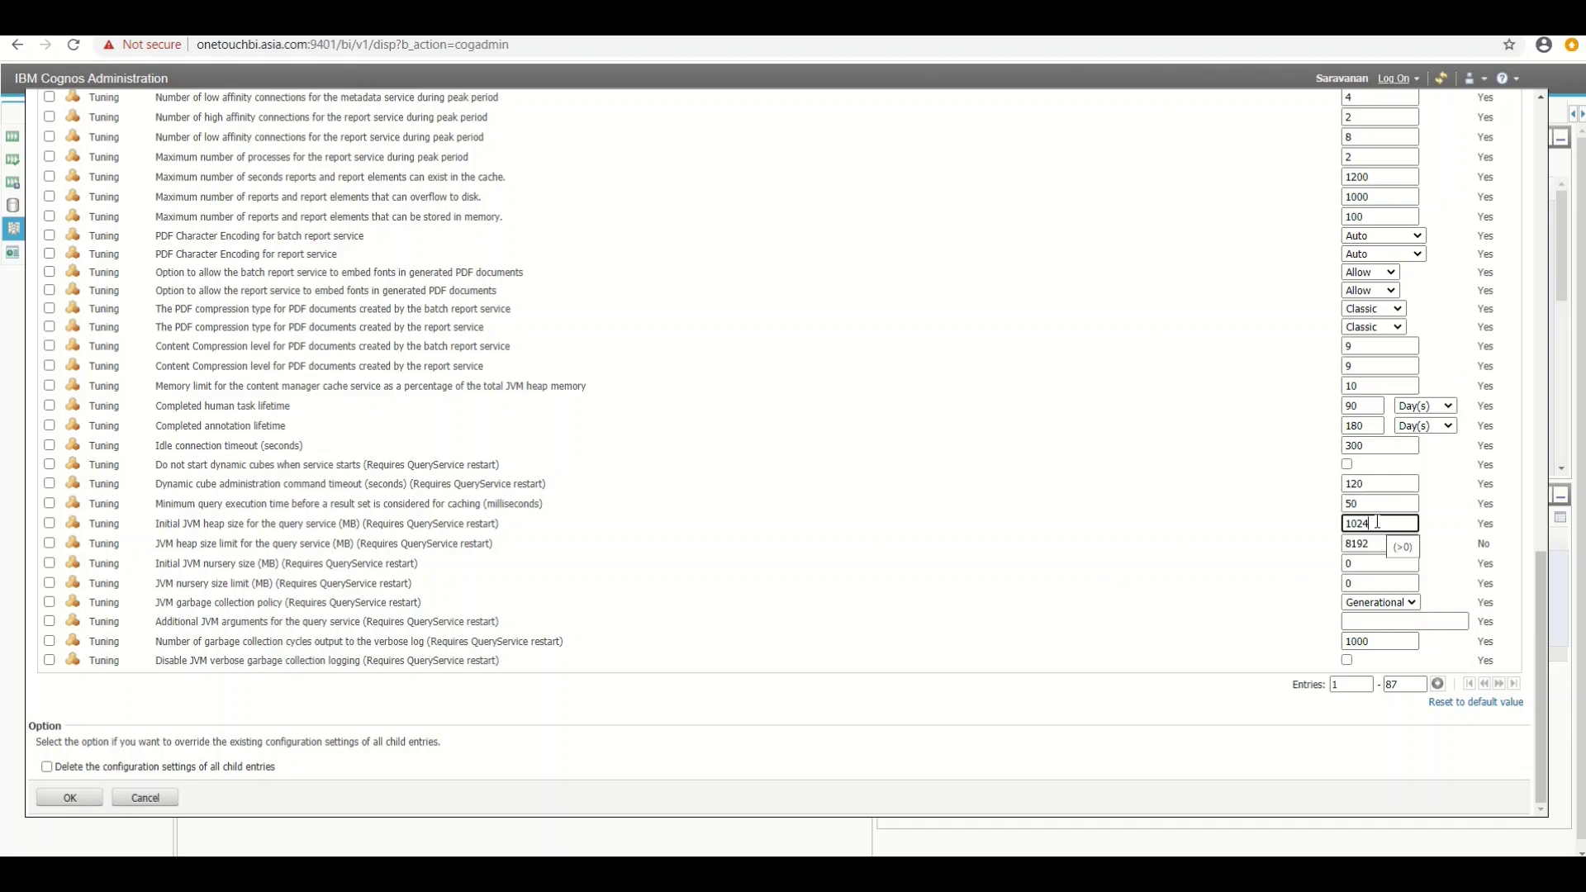
pyautogui.moveTo(1377, 522); pyautogui.dragTo(1340, 527)
pyautogui.write('4096')
# Review the QueryService restart note and the 8192 MB heap limit, then scroll to OK.
pyautogui.moveTo(388, 524); pyautogui.dragTo(476, 527)
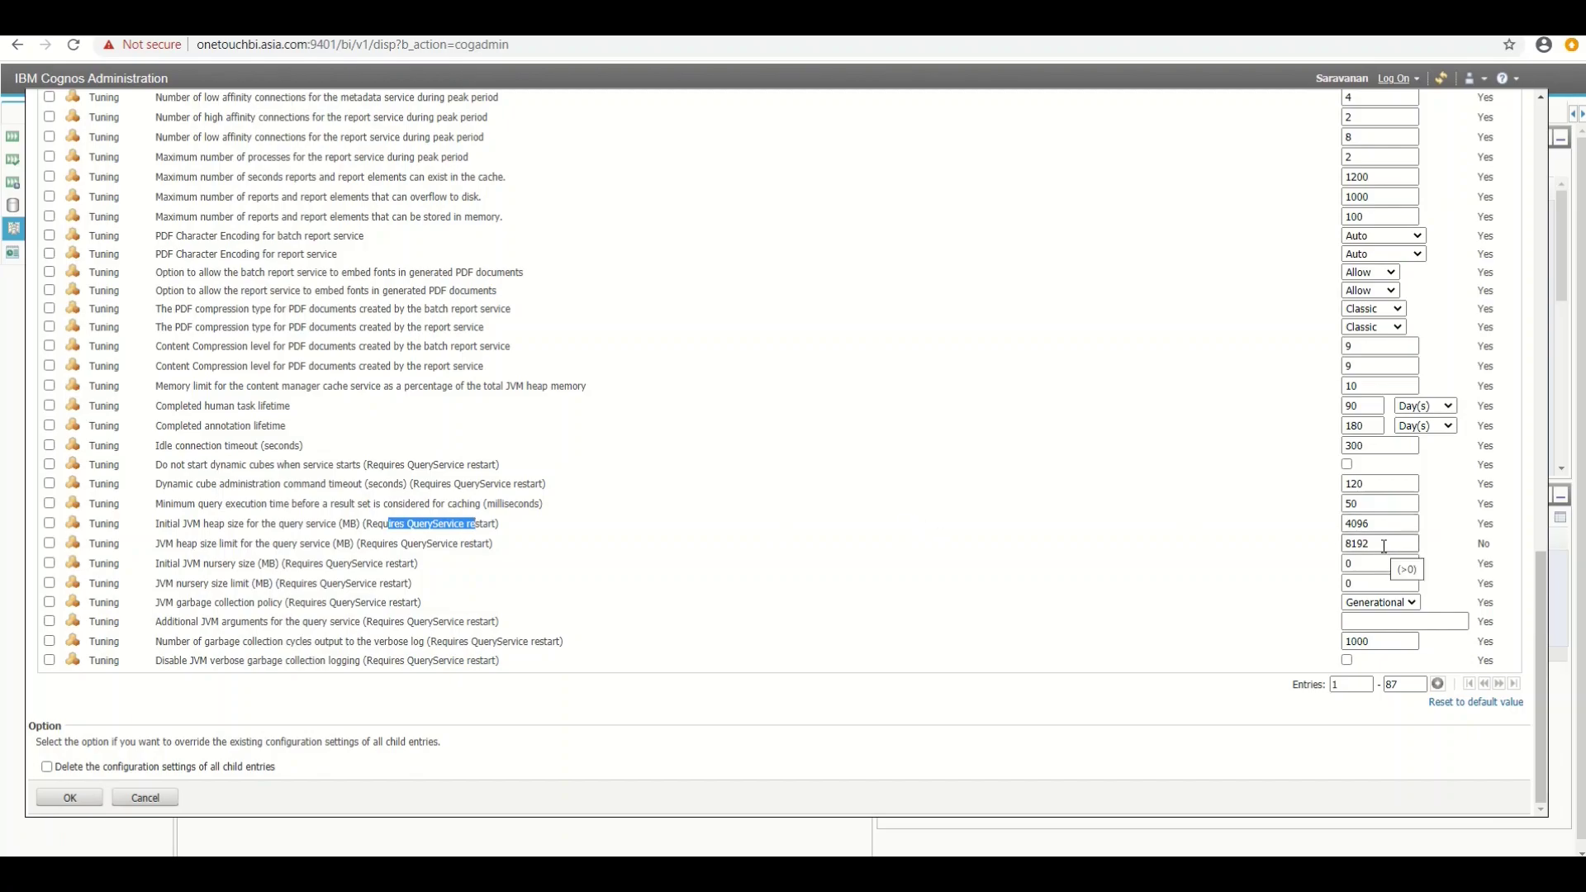
pyautogui.scroll(5, 1351, 516)
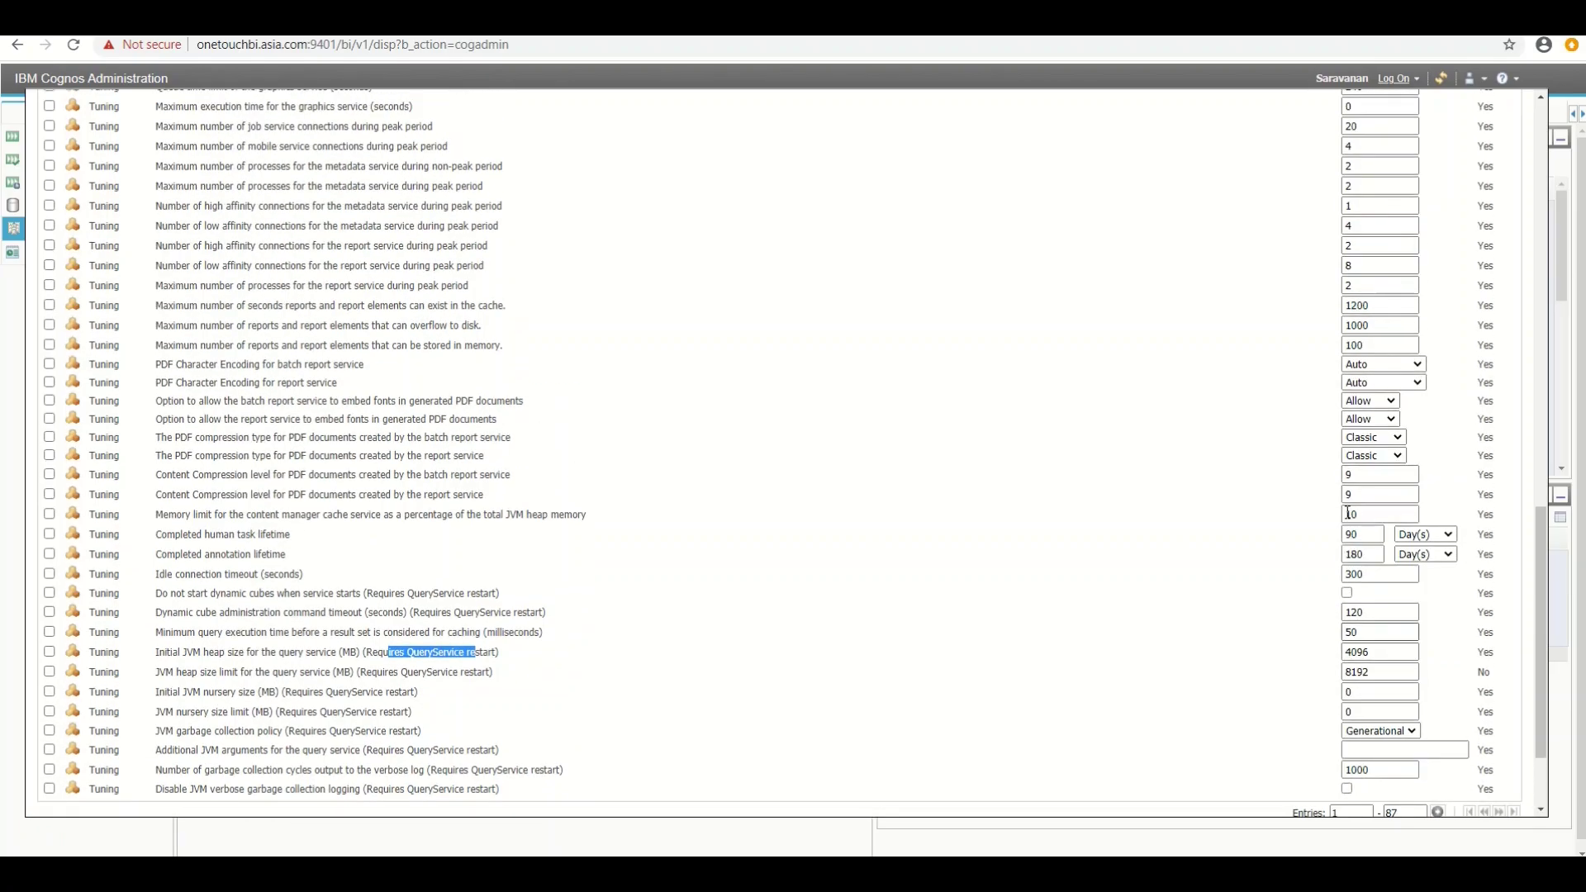
pyautogui.scroll(3, 1348, 512)
pyautogui.scroll(10, 1348, 511)
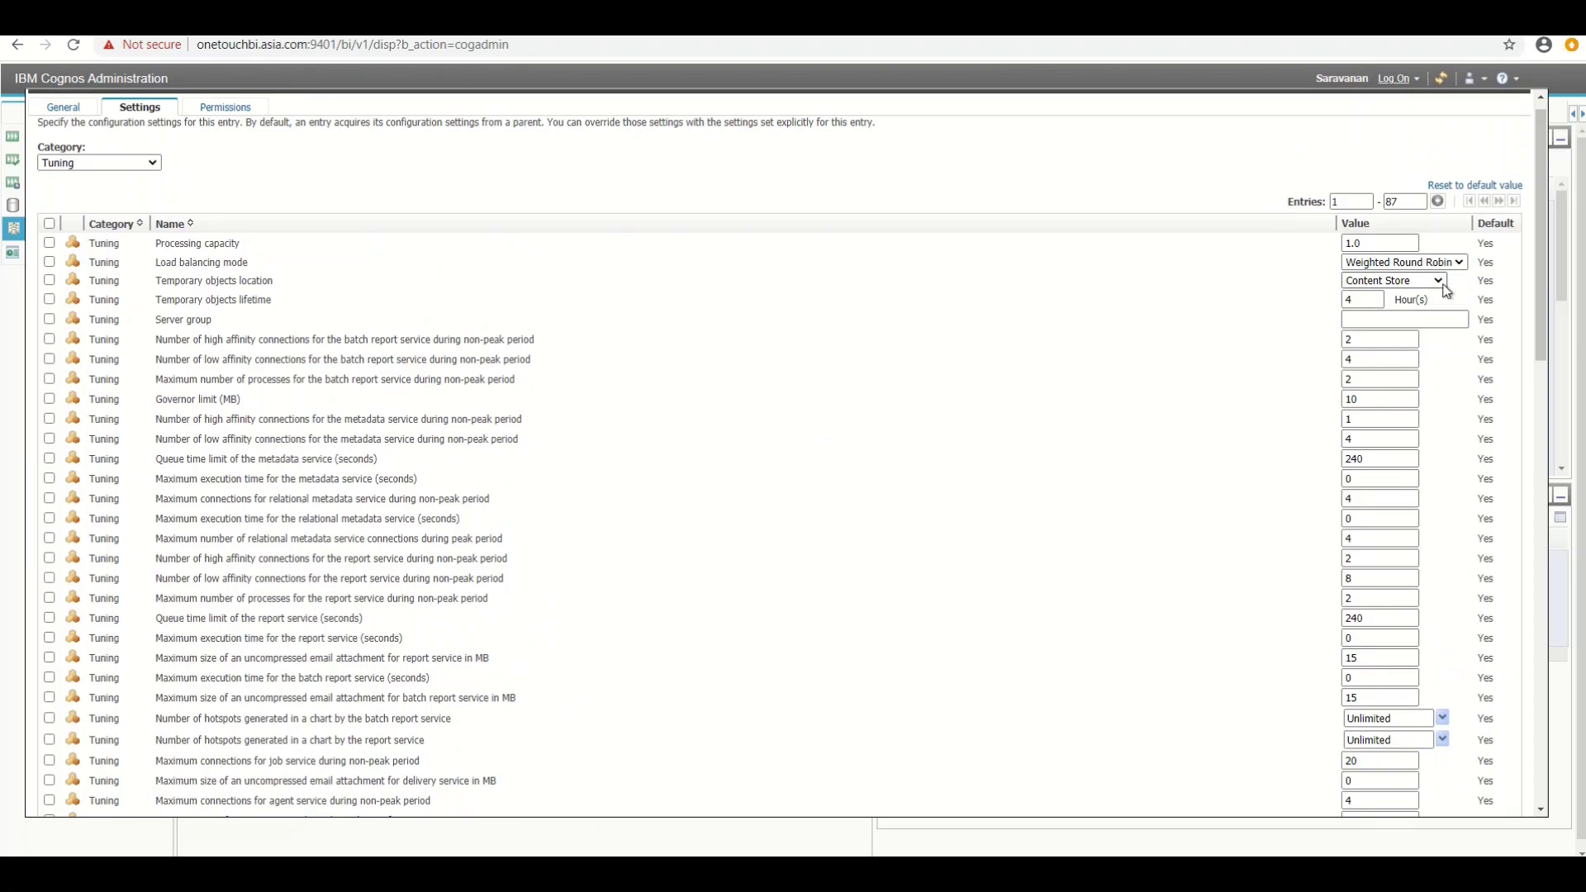
pyautogui.scroll(-15, 1079, 389)
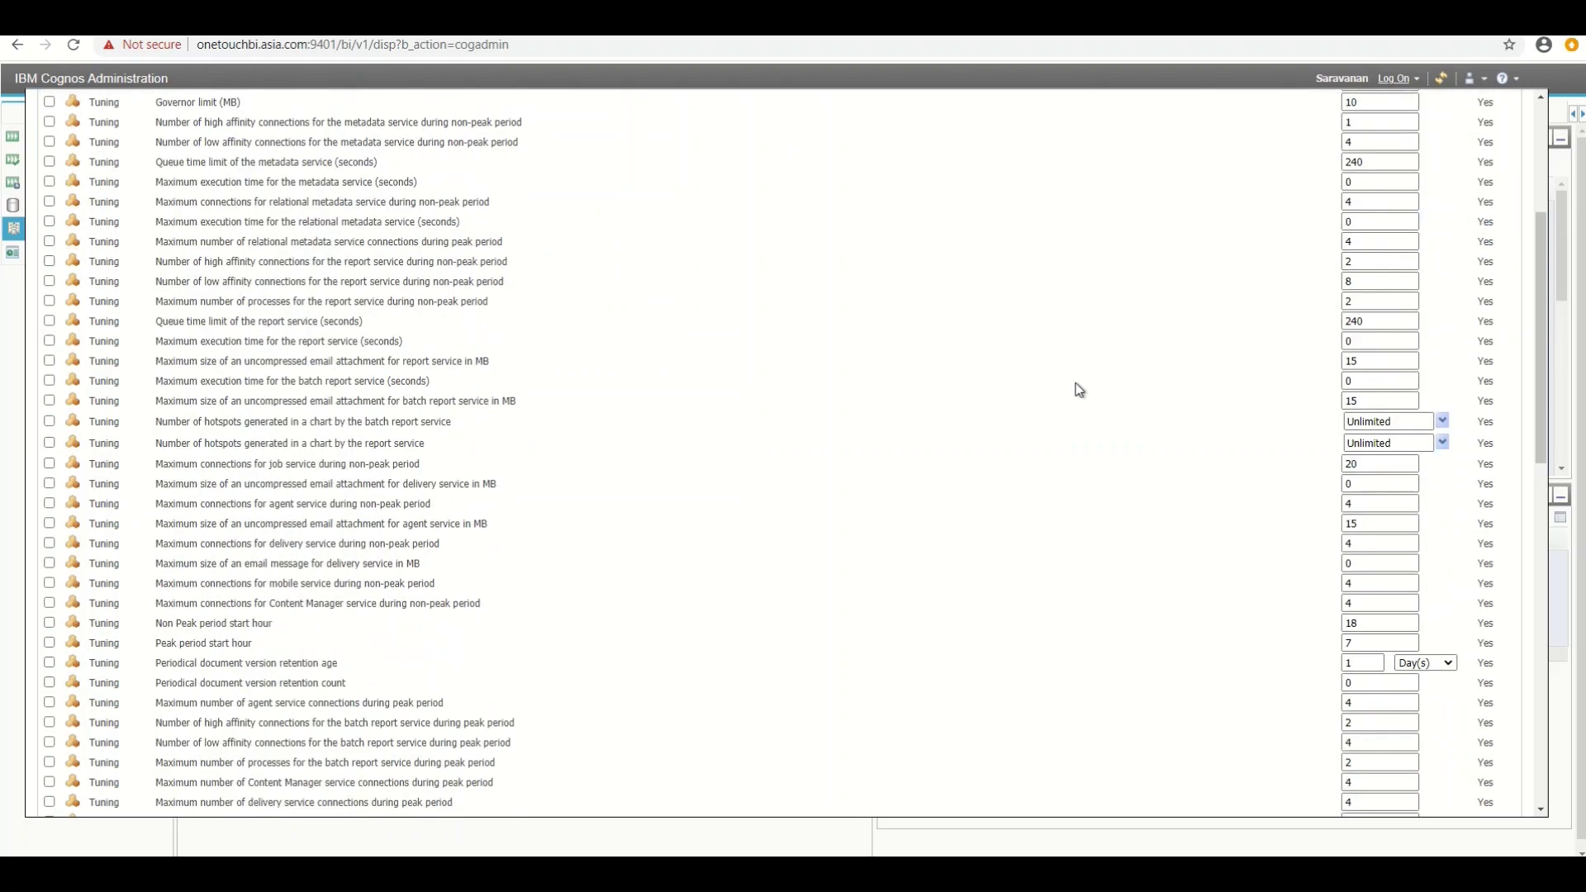
pyautogui.scroll(-1, 1079, 389)
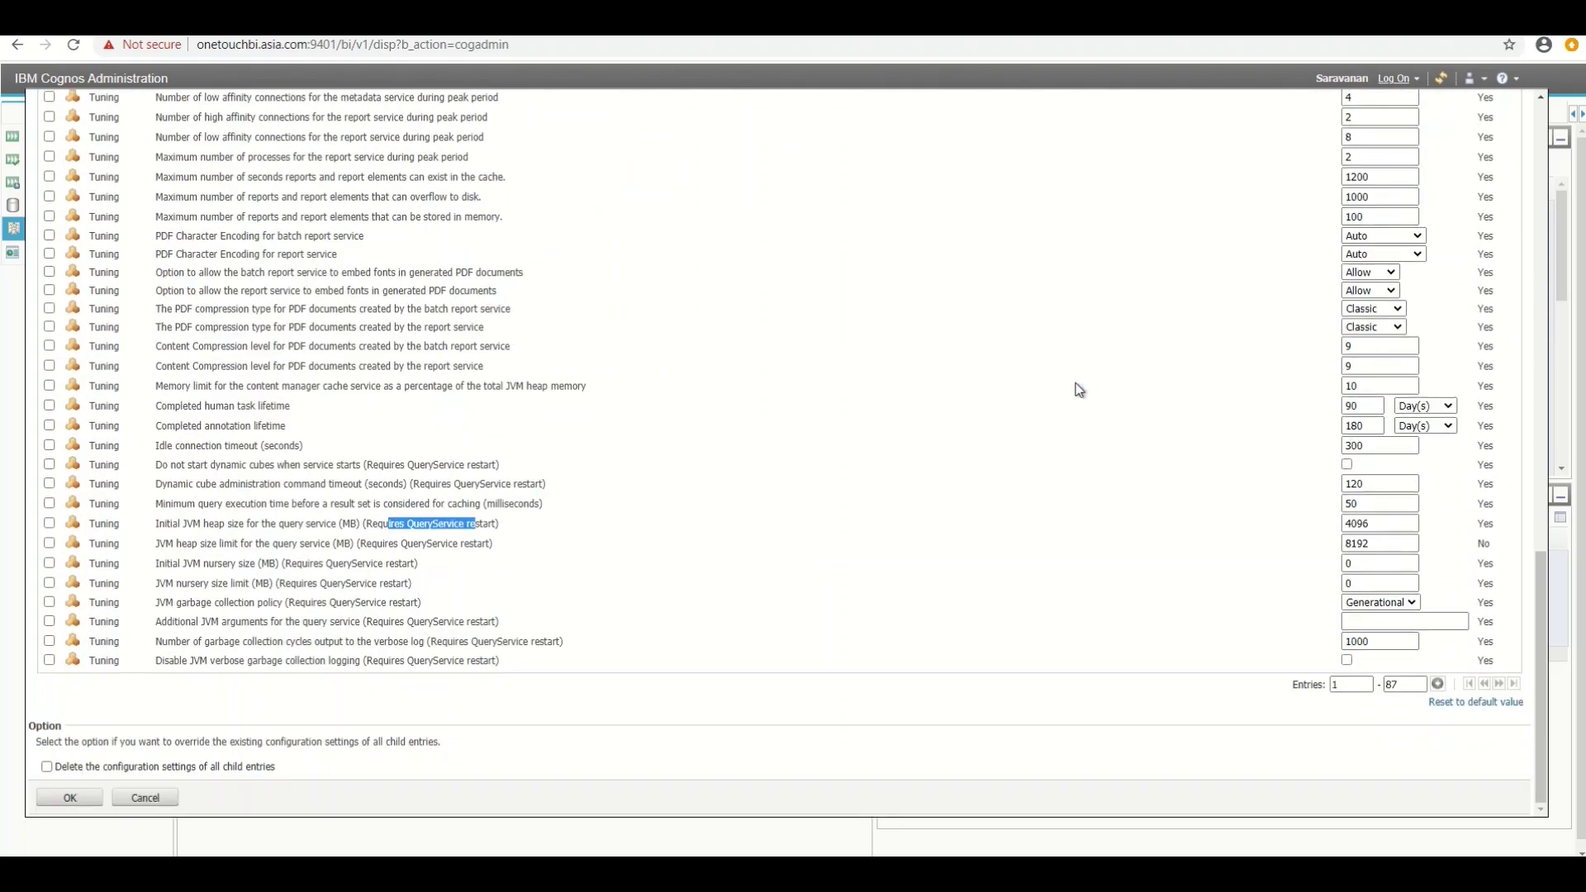
# Save the tuning settings and drill into the p2pd dispatcher's services on bwvd-rdsci1701.
pyautogui.click(73, 798)
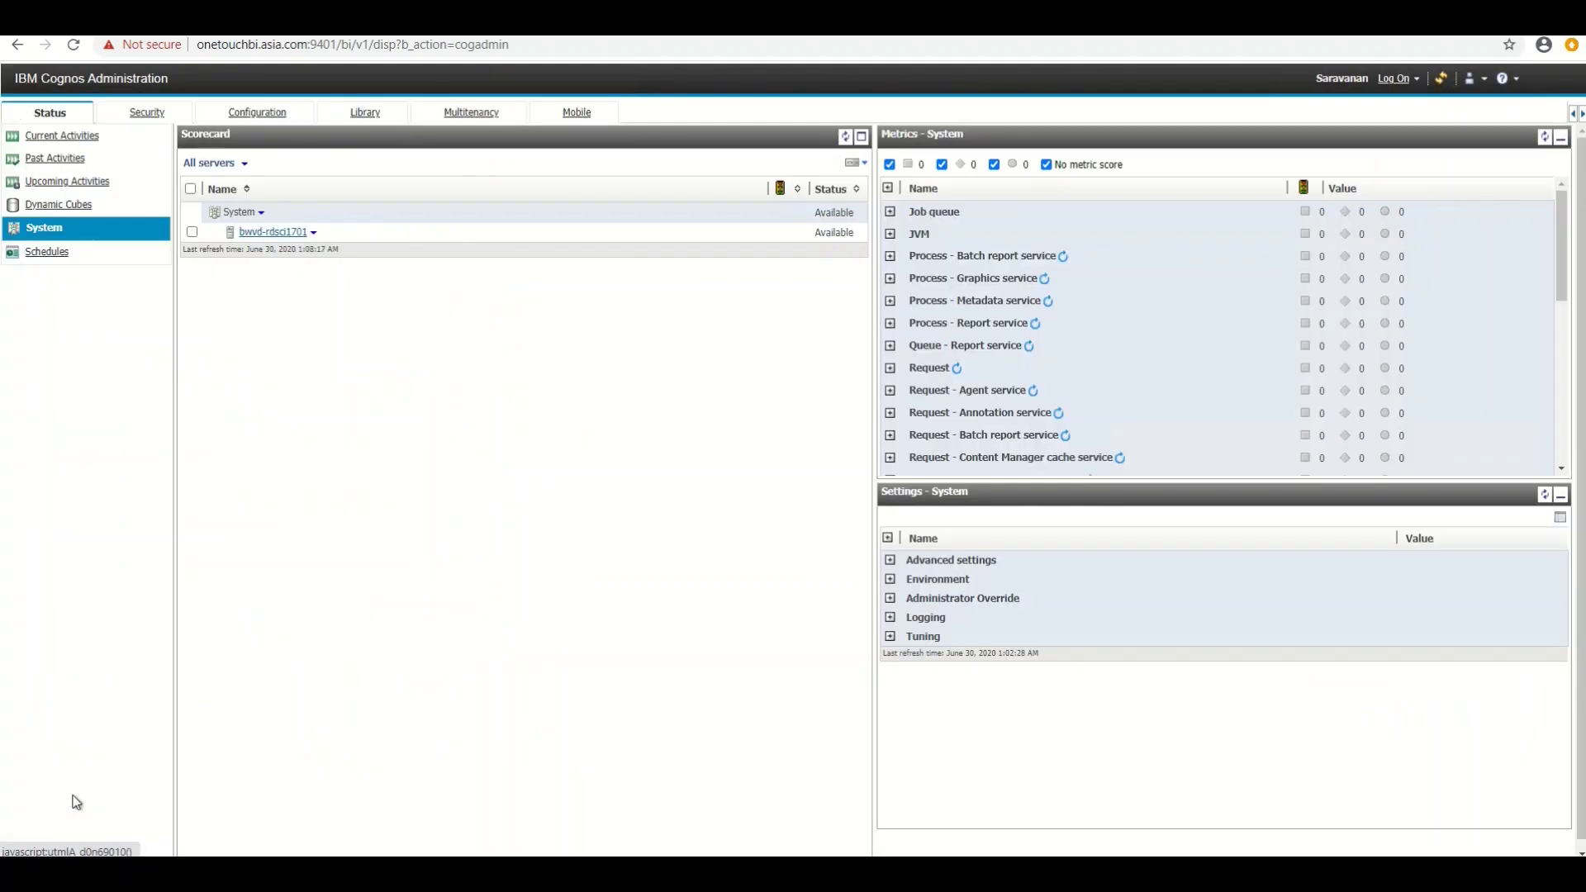
pyautogui.click(290, 234)
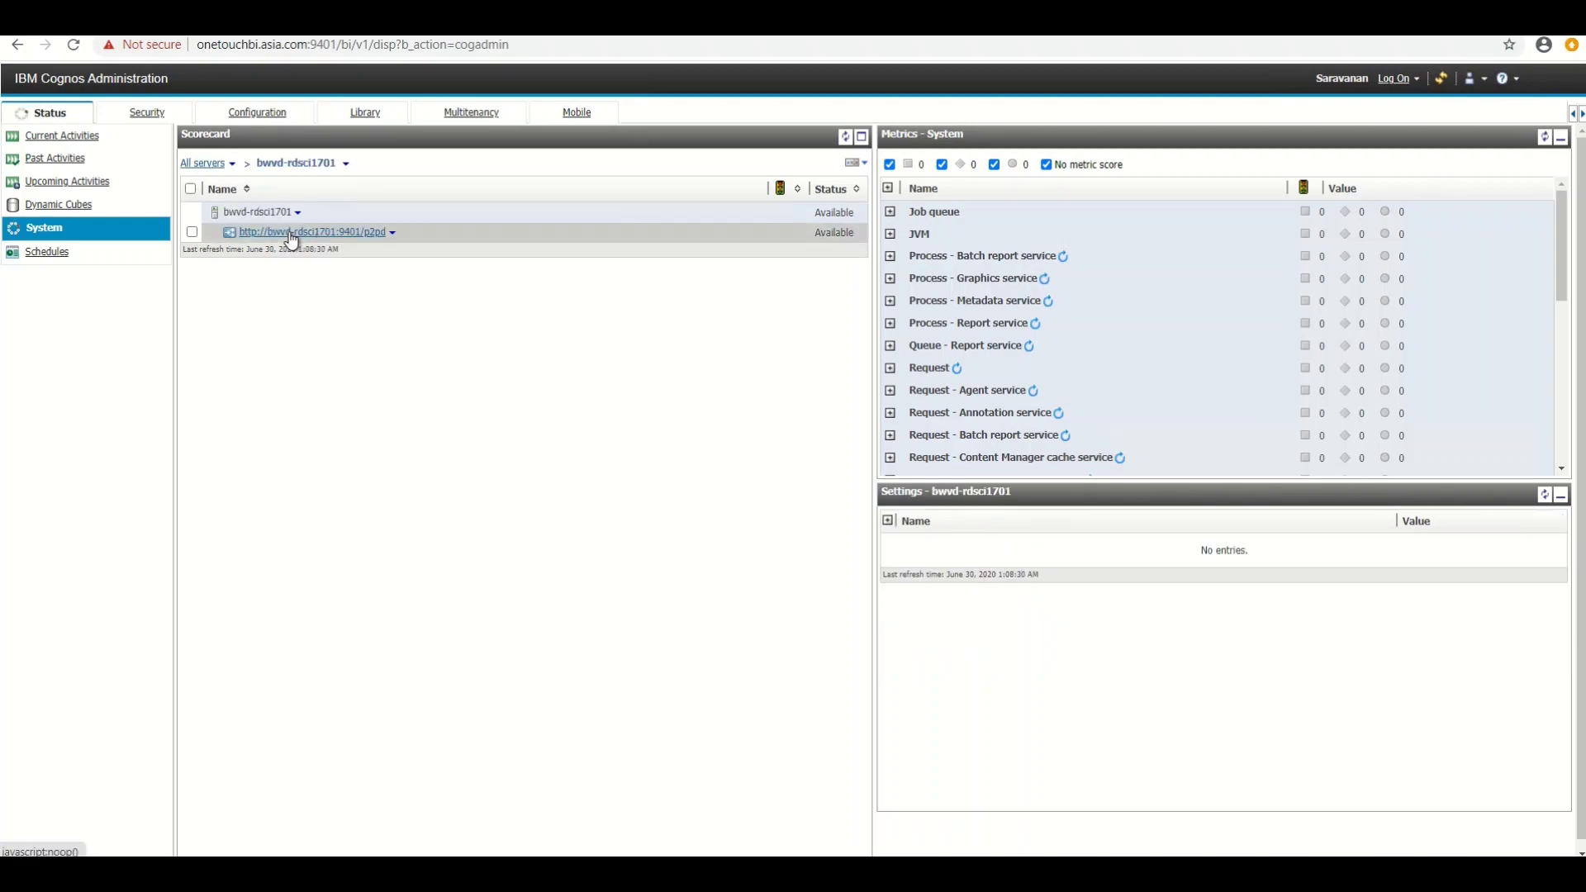
pyautogui.click(342, 234)
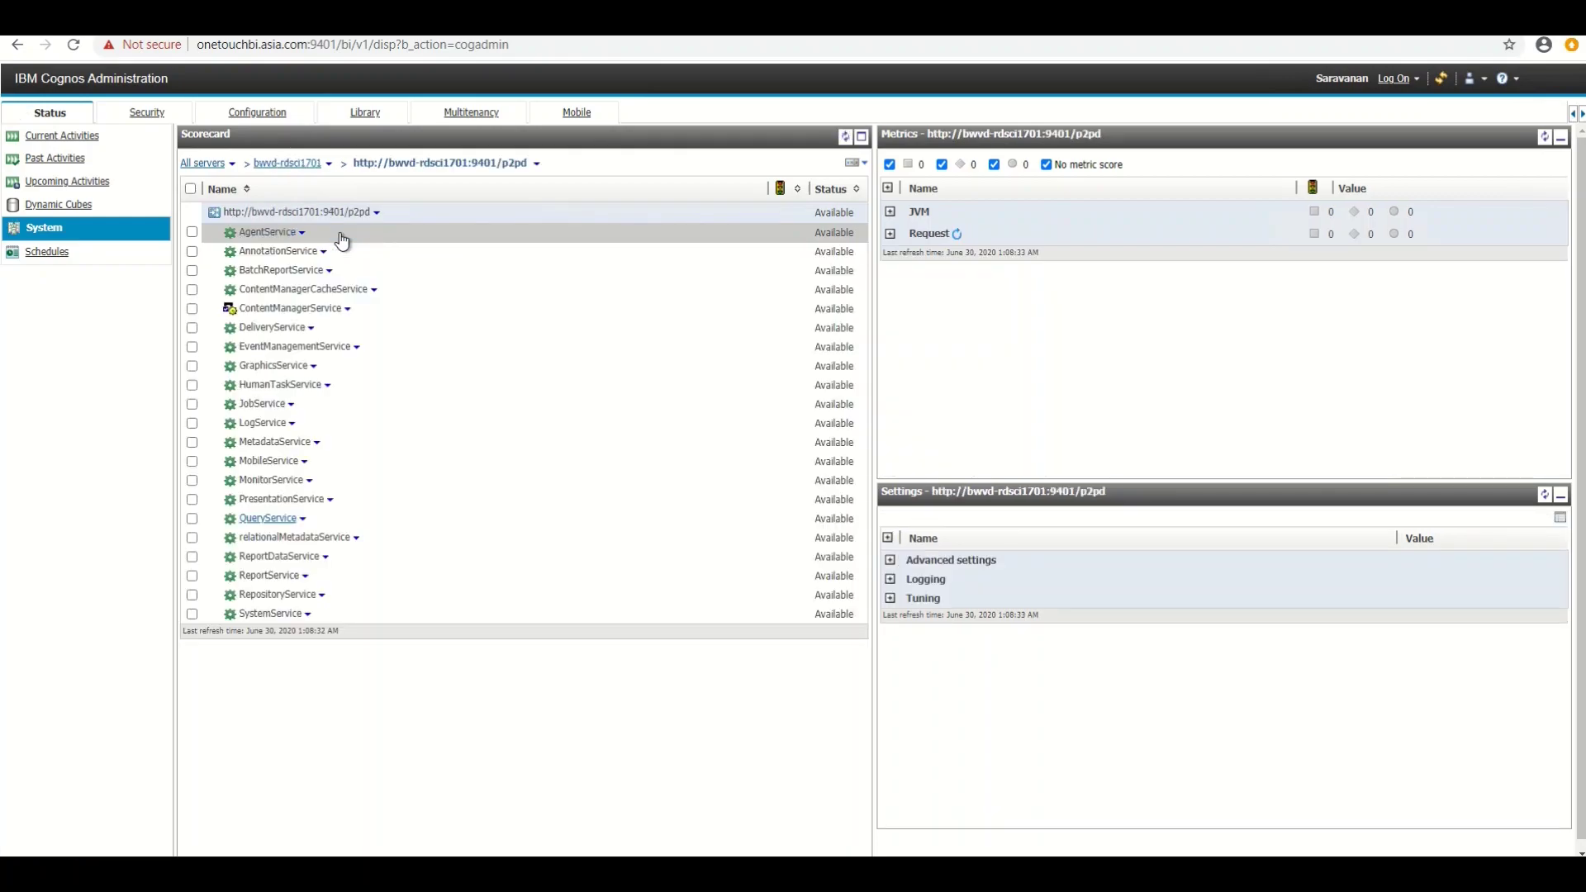
pyautogui.click(293, 163)
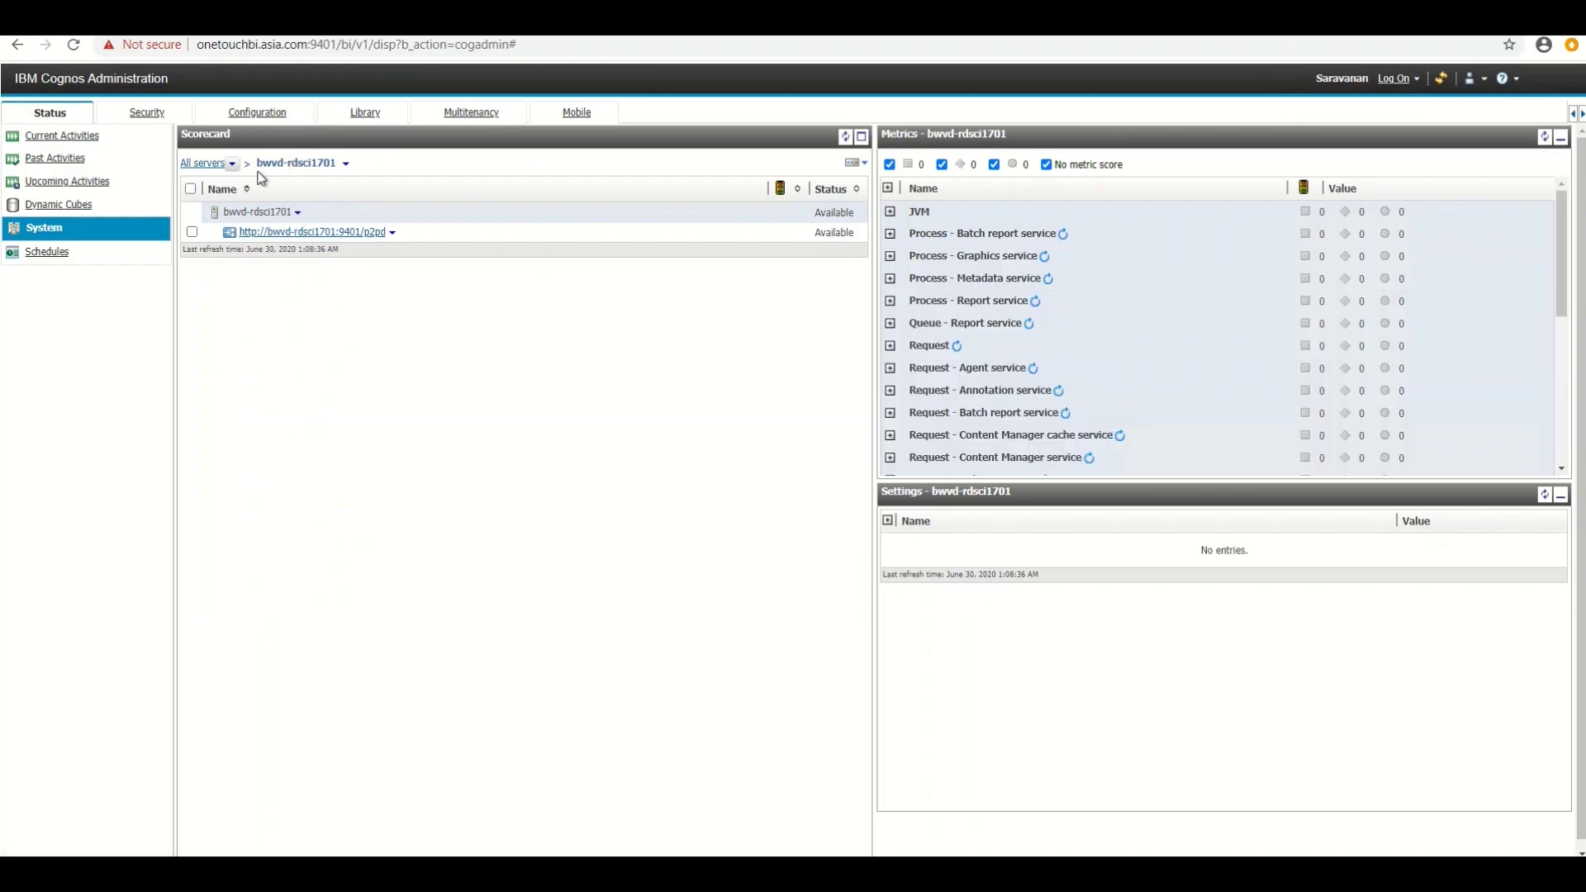
pyautogui.click(47, 234)
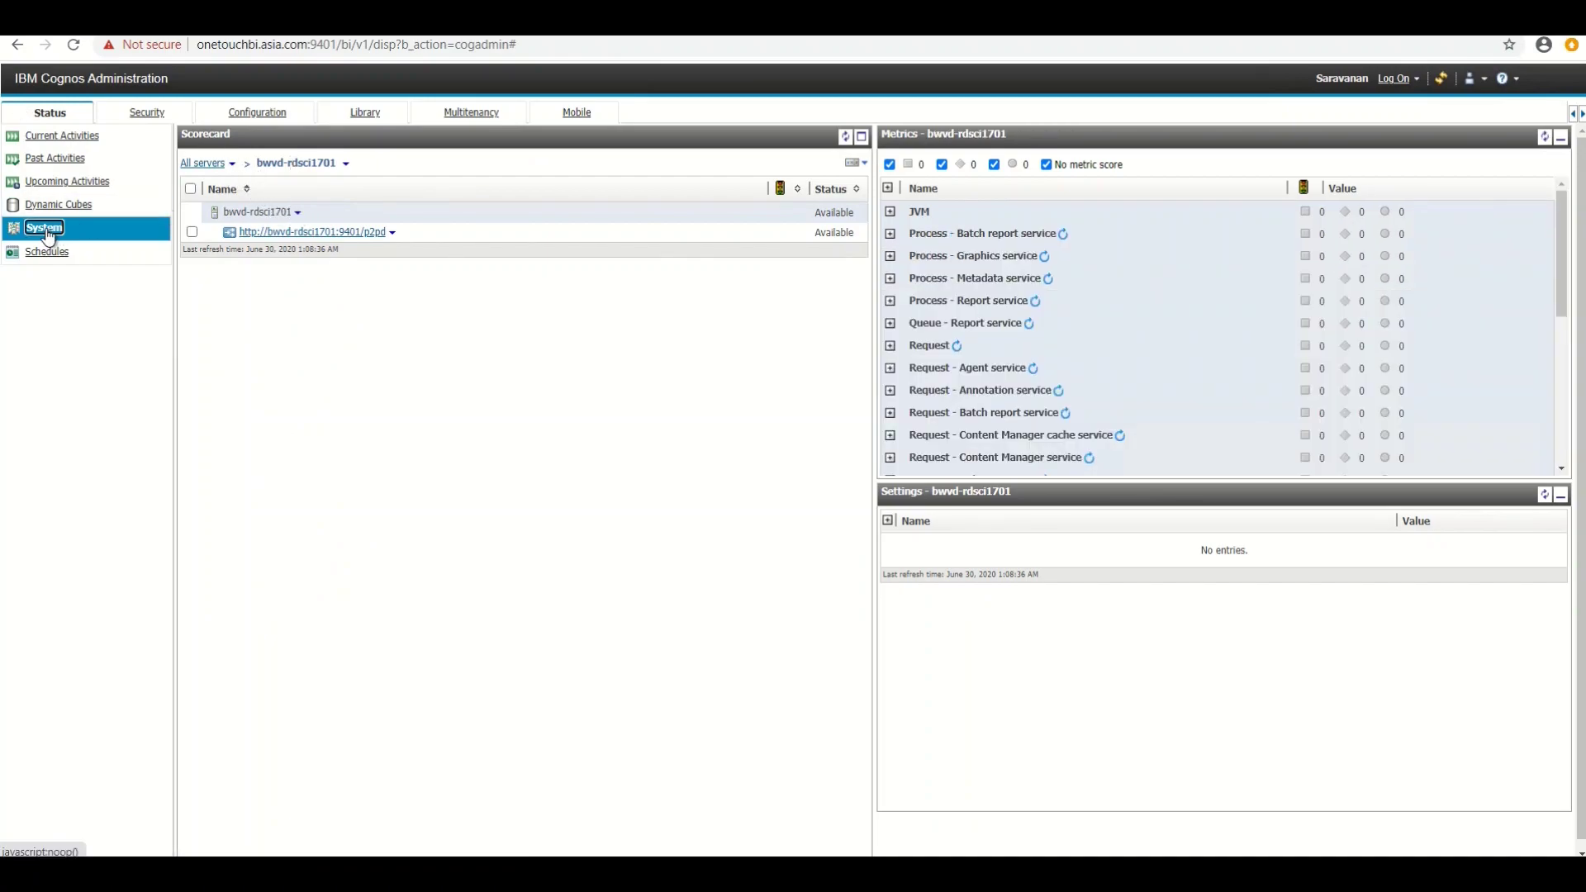
pyautogui.click(302, 234)
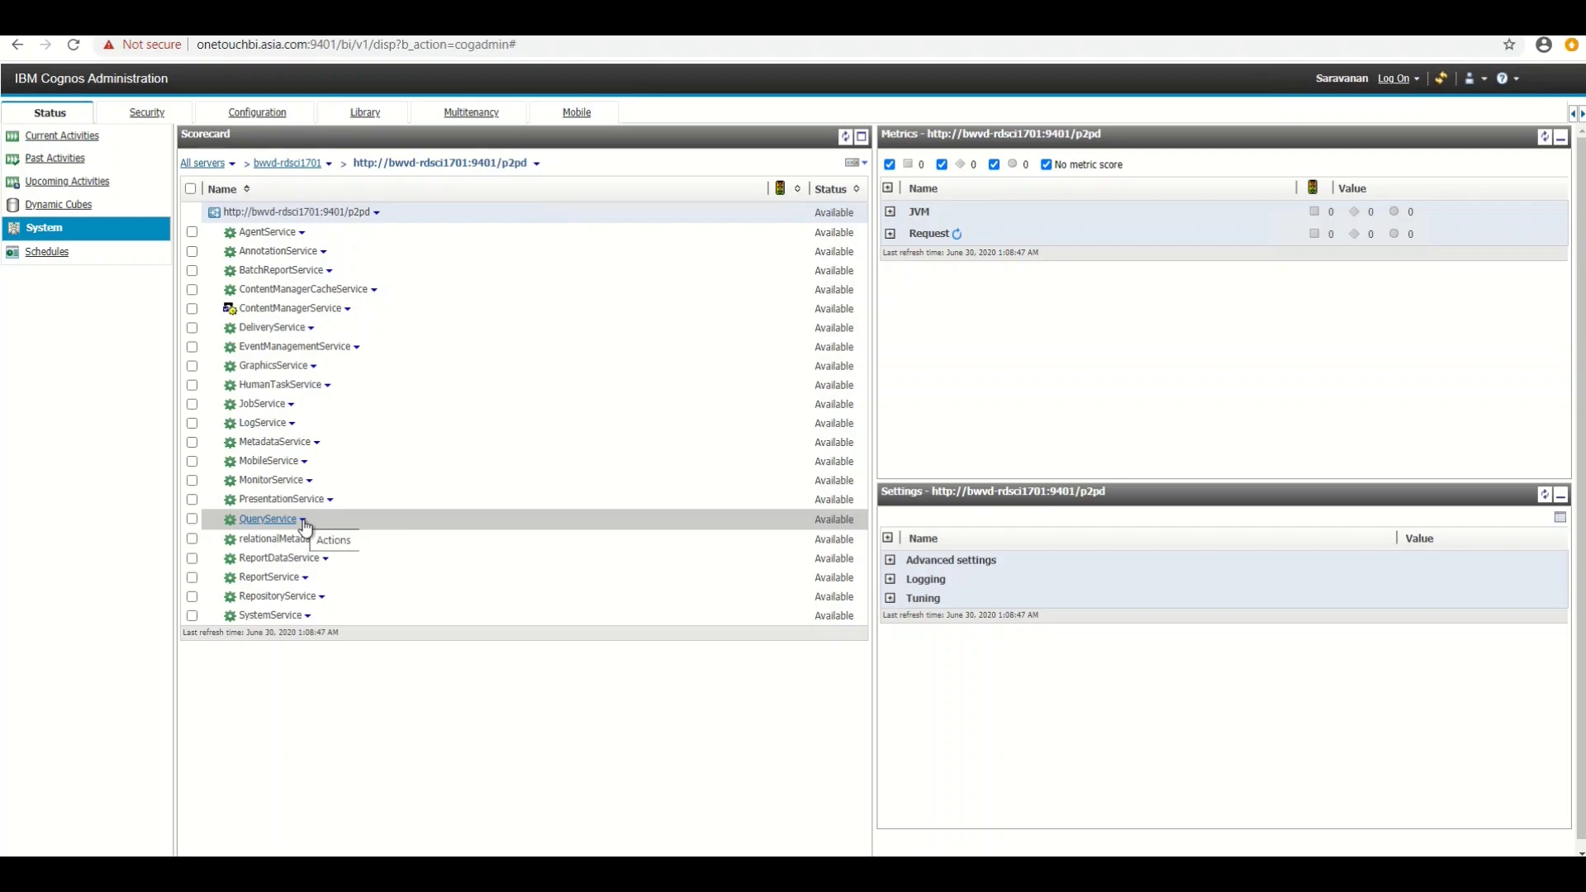
# Stop QueryService immediately, then start it again, confirming each result.
pyautogui.click(303, 522)
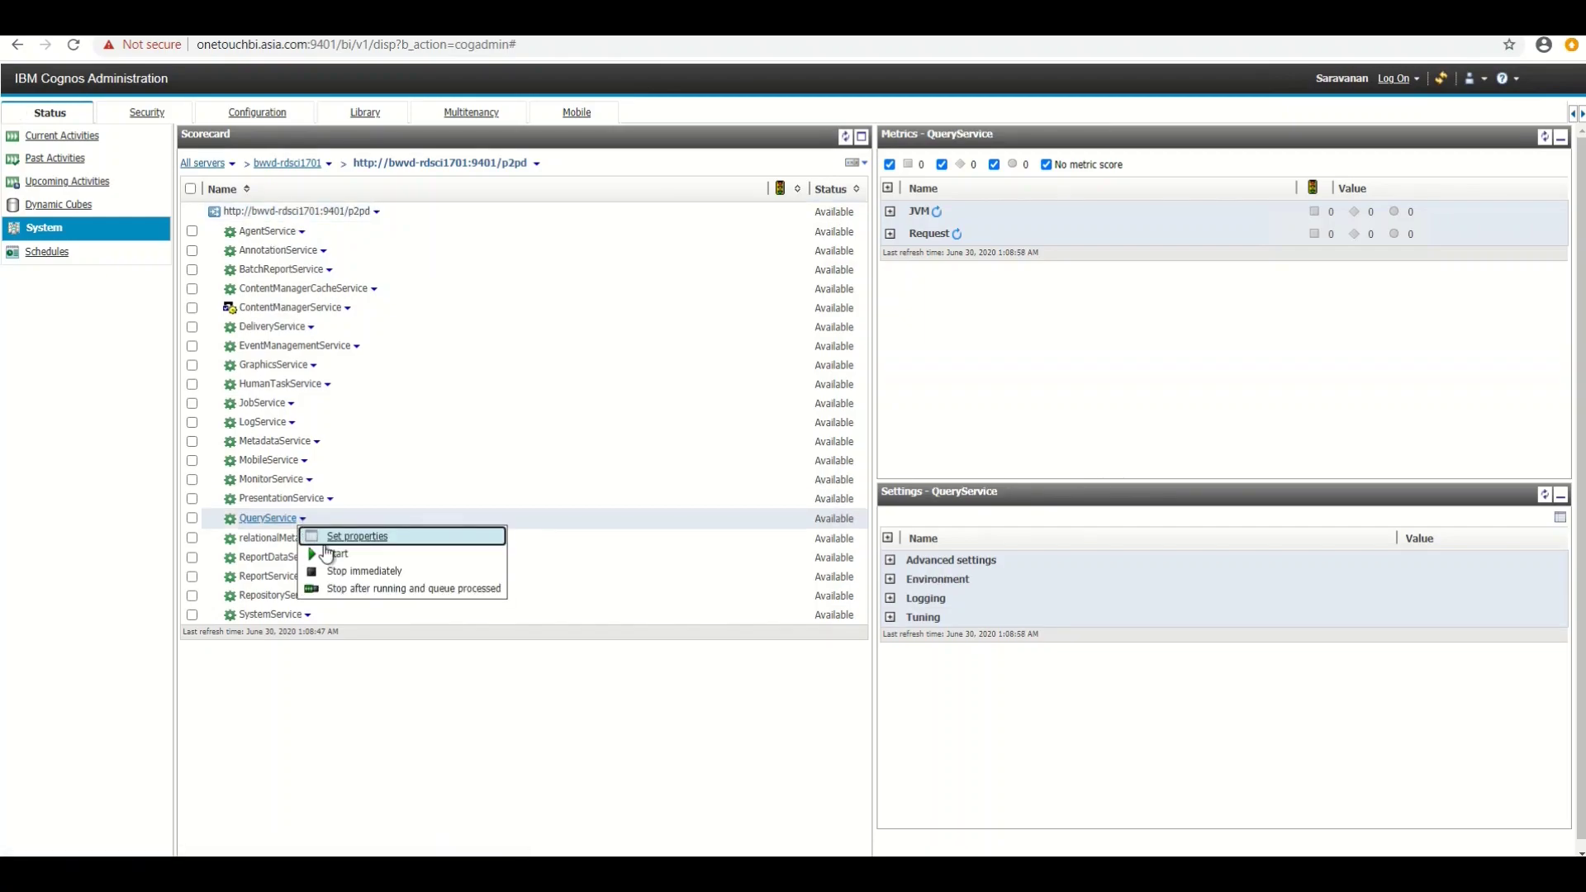
pyautogui.click(386, 574)
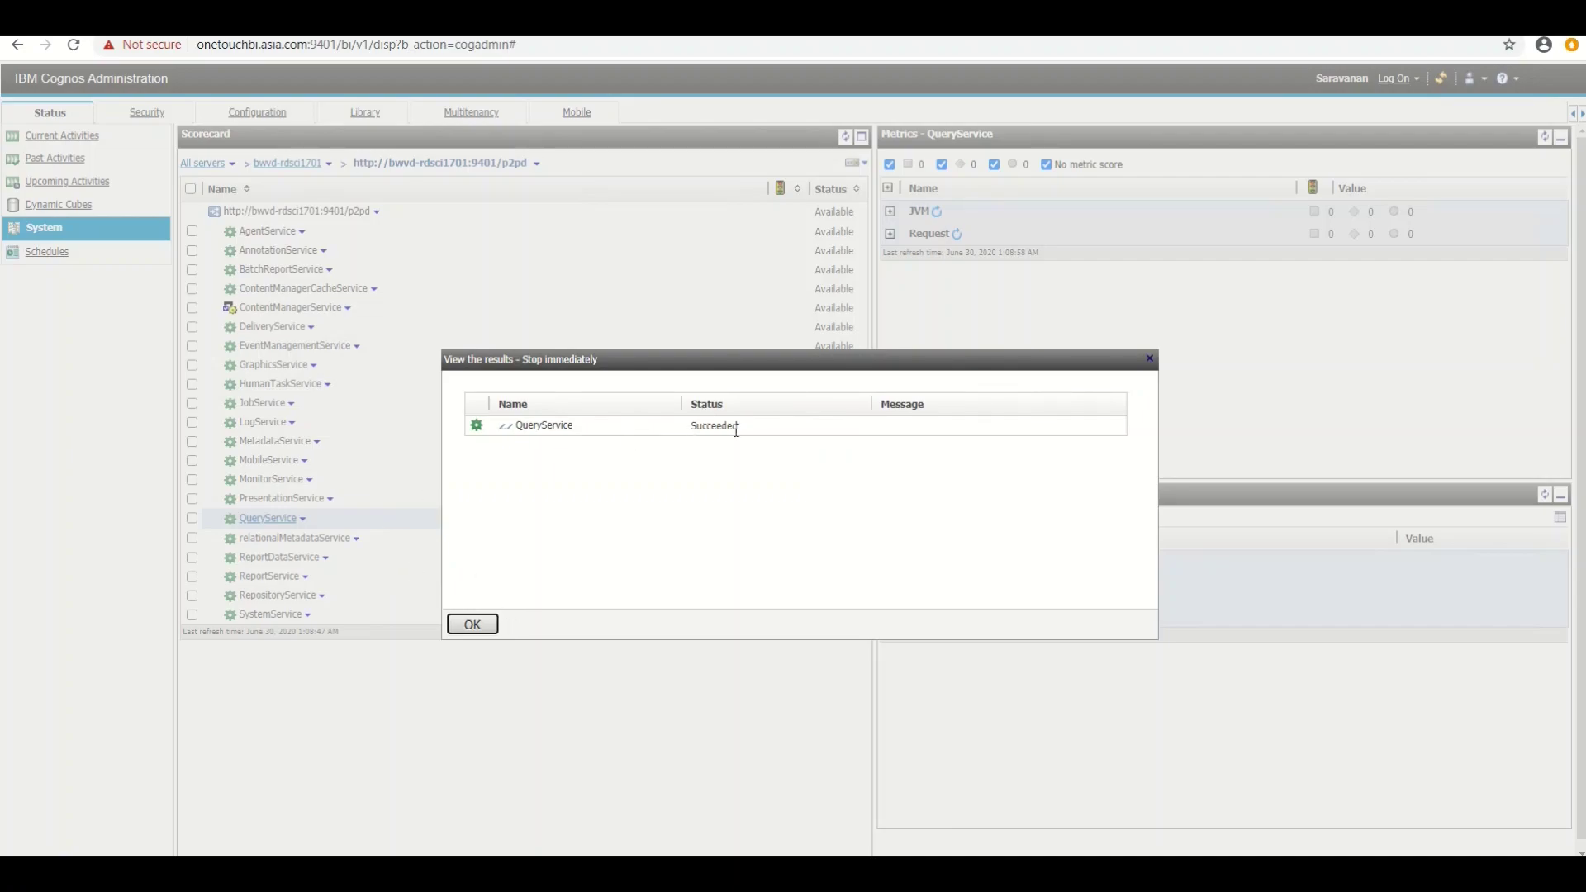
pyautogui.click(478, 633)
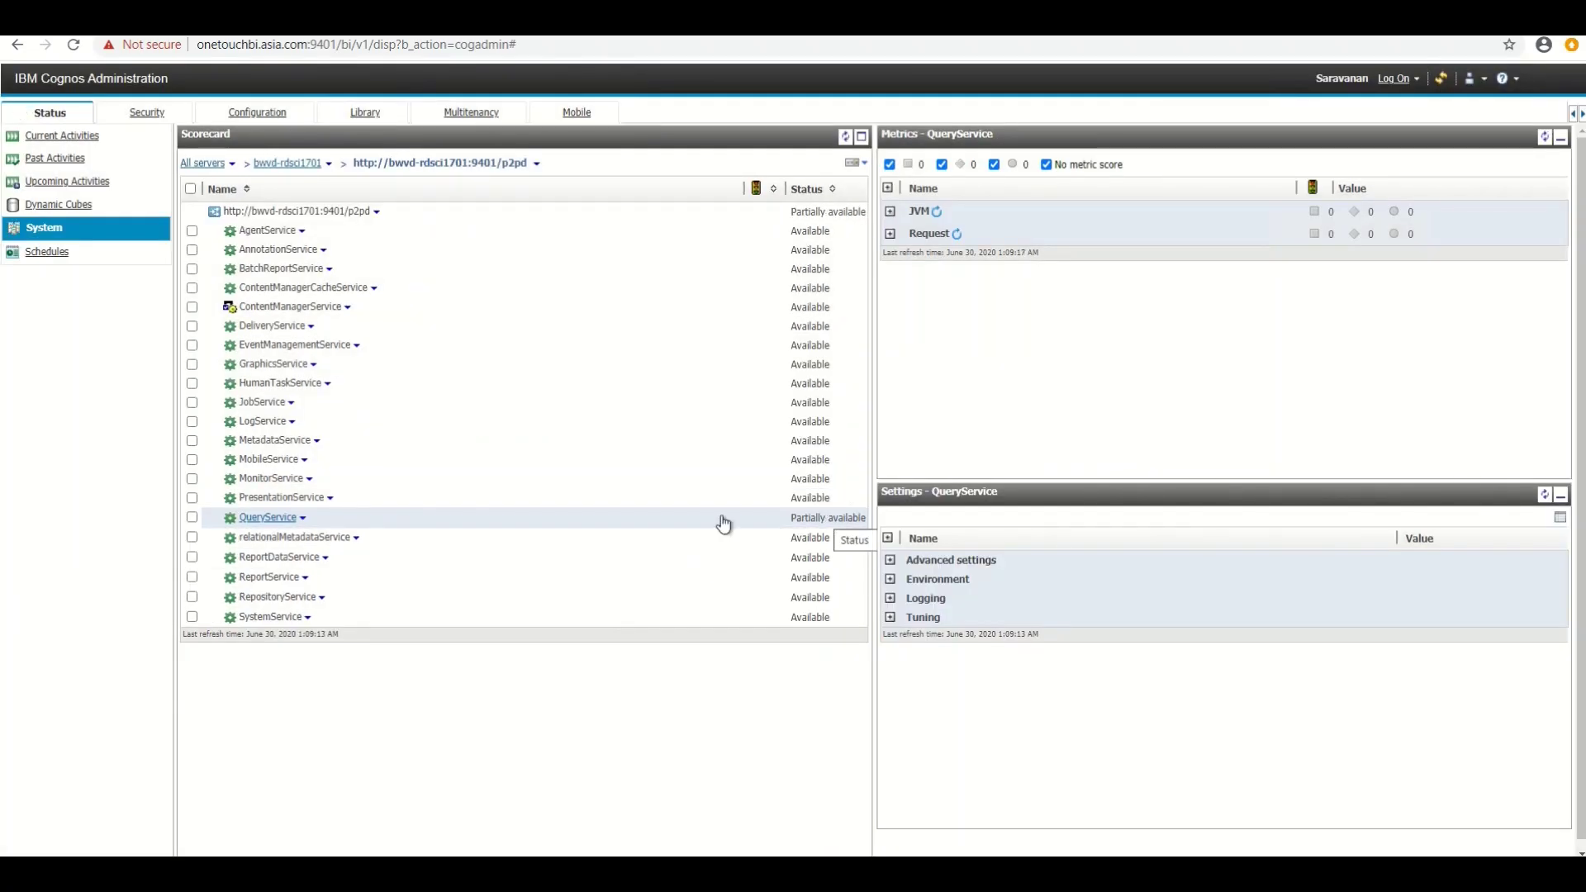
pyautogui.click(304, 518)
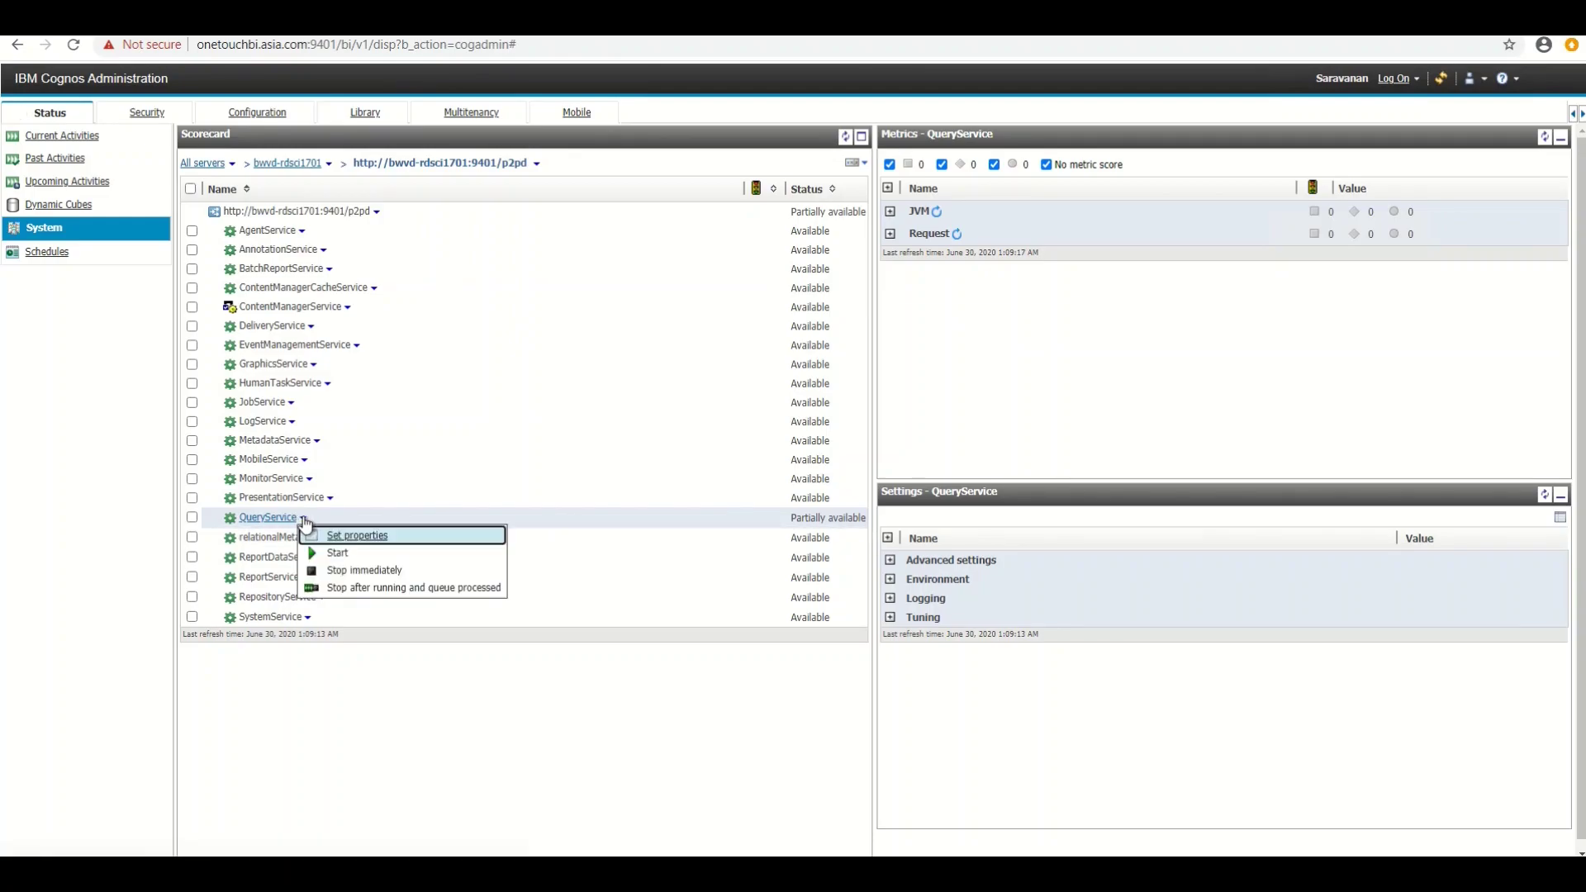
pyautogui.click(345, 552)
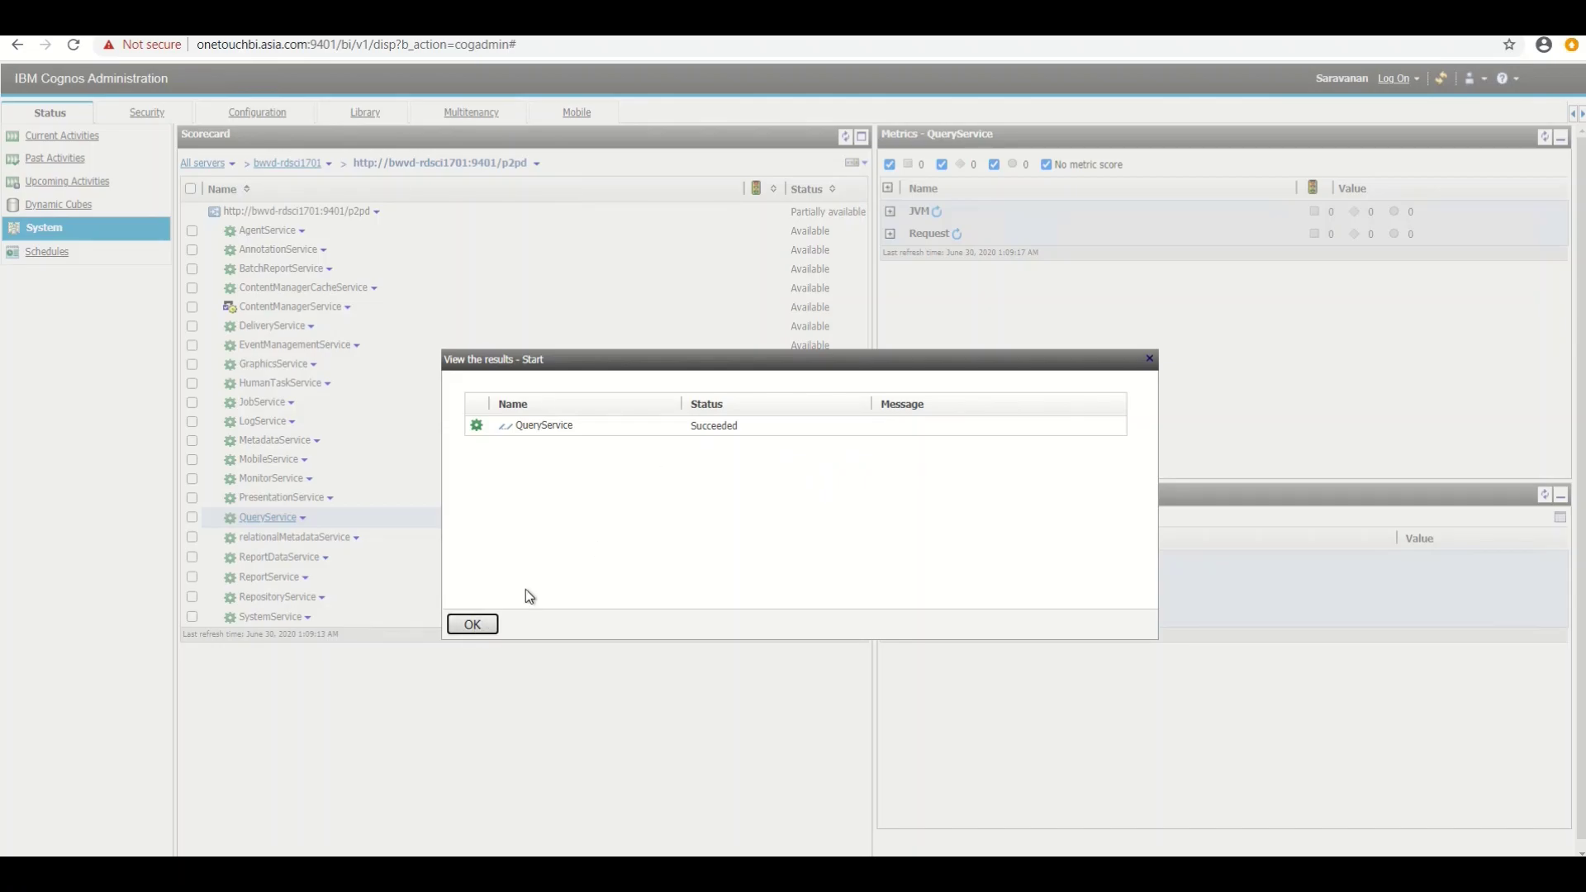
pyautogui.click(476, 626)
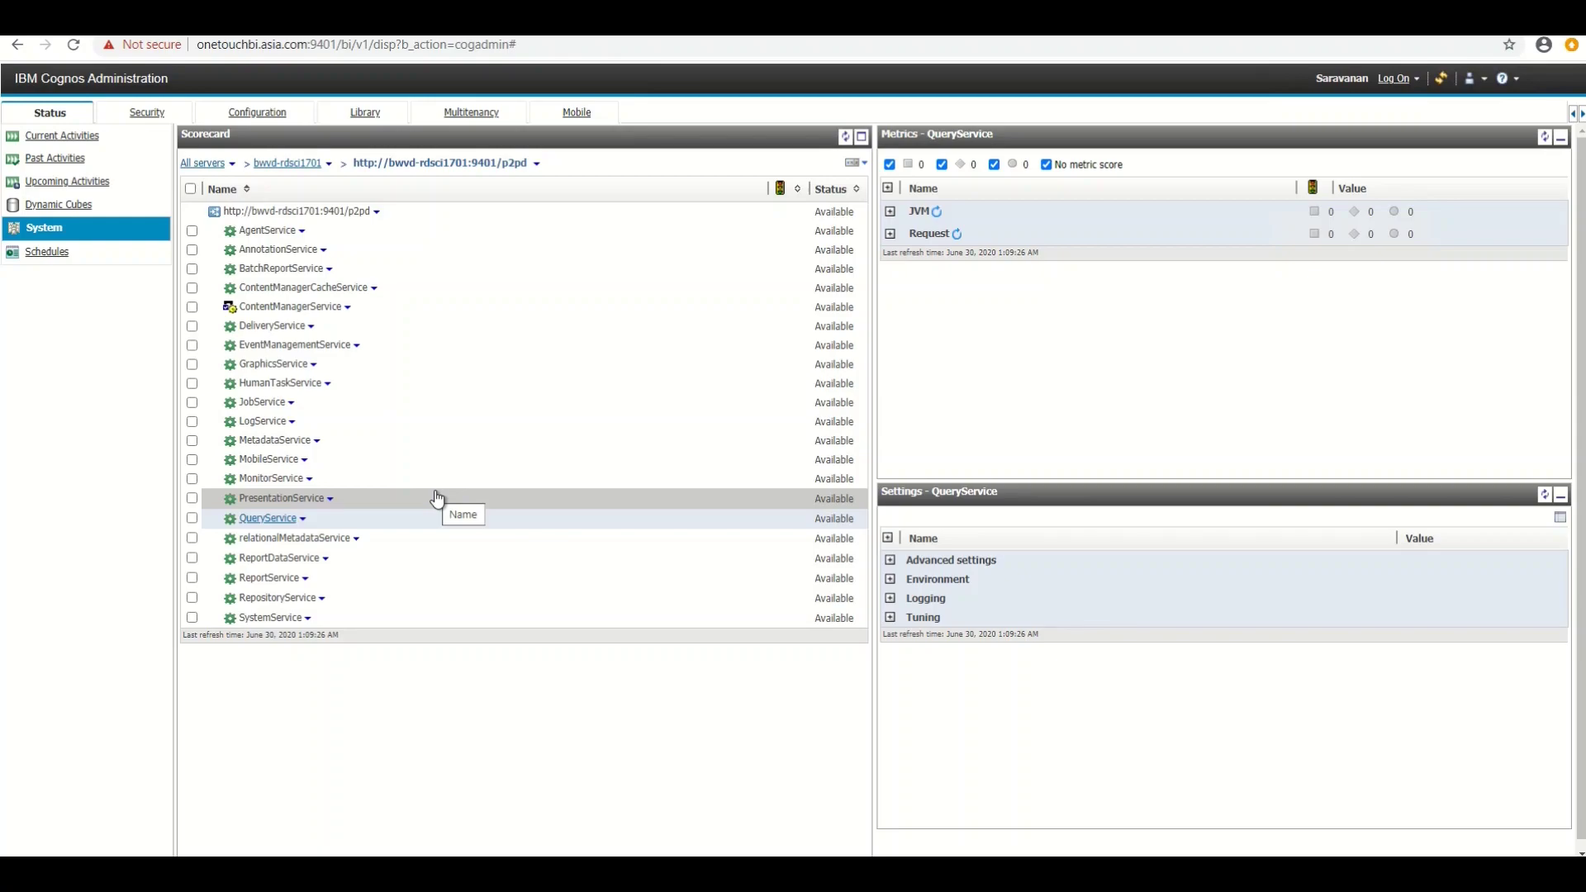
# At the bwvd-rdsci1701 level, stop the p2pd dispatcher immediately, then start it again.
pyautogui.click(296, 164)
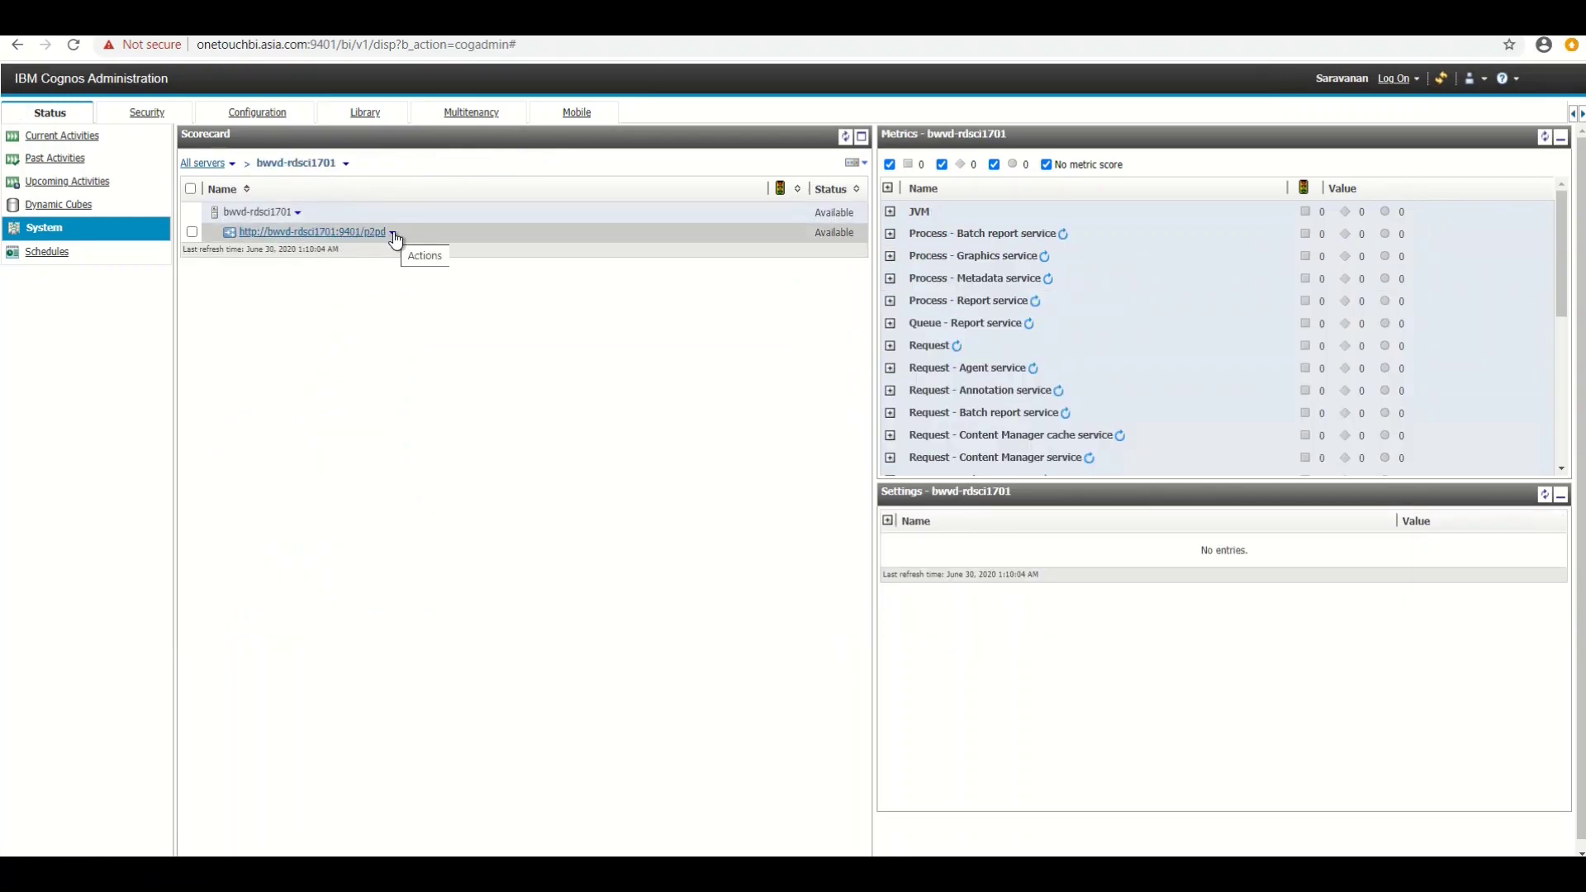
pyautogui.click(394, 234)
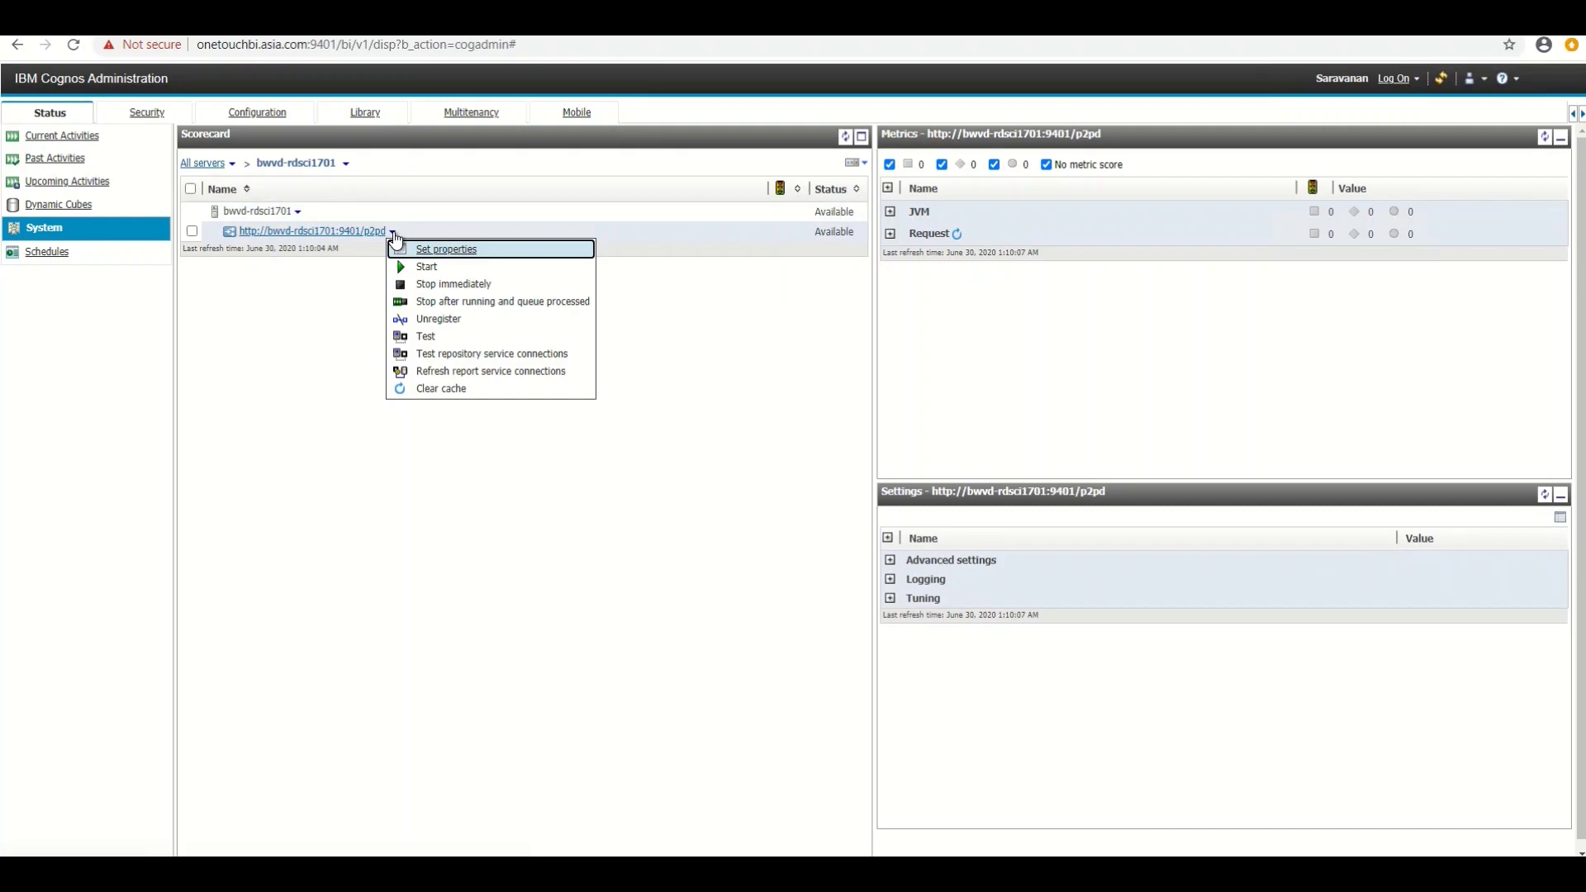
pyautogui.click(466, 284)
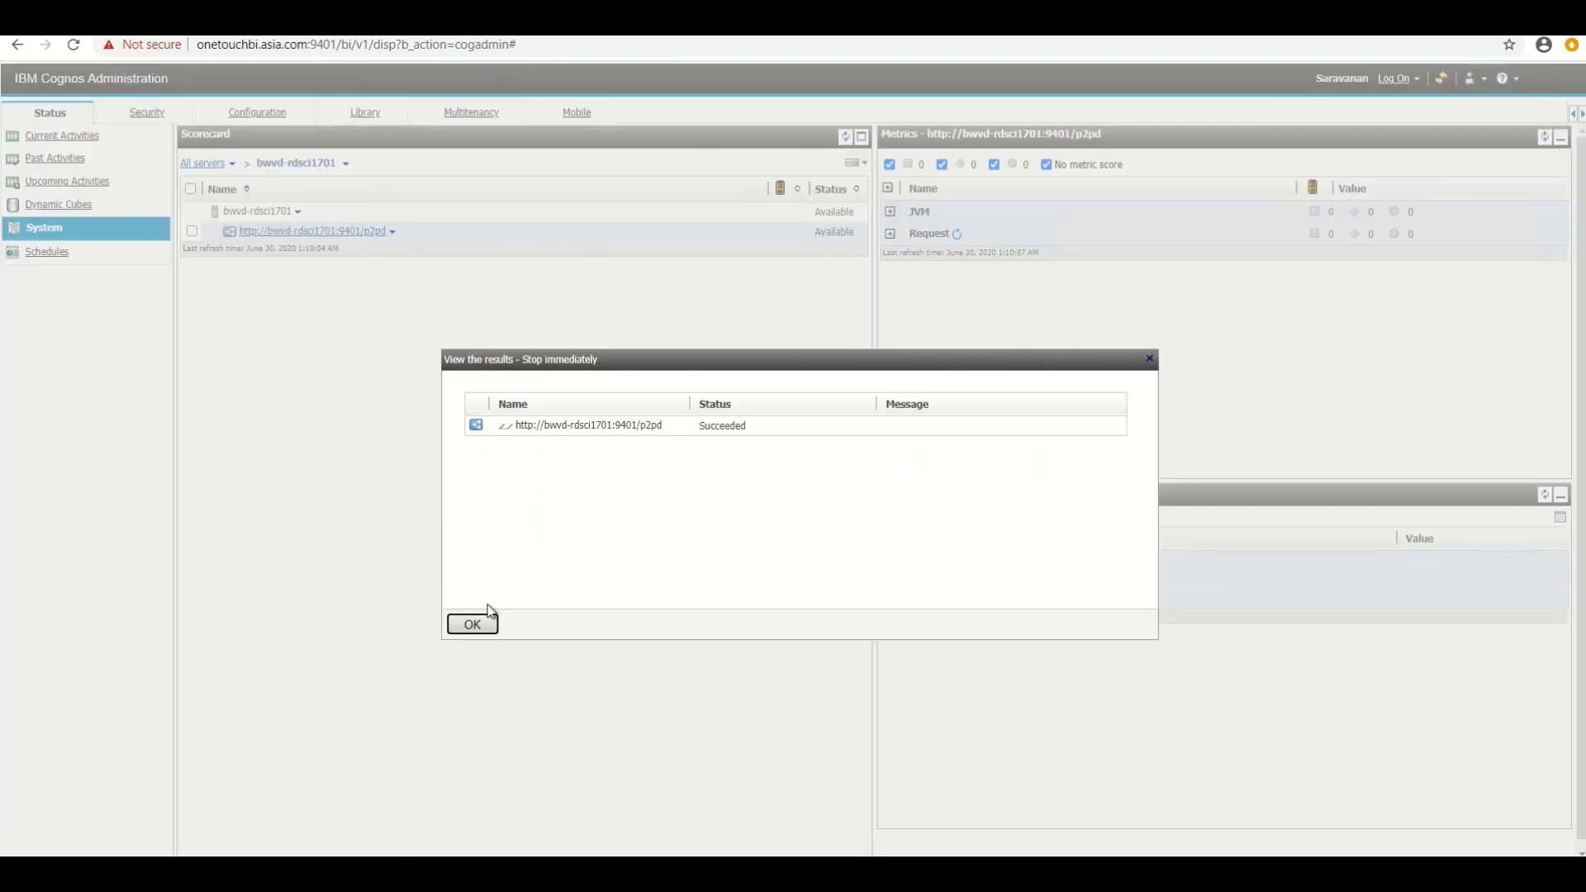
pyautogui.click(472, 625)
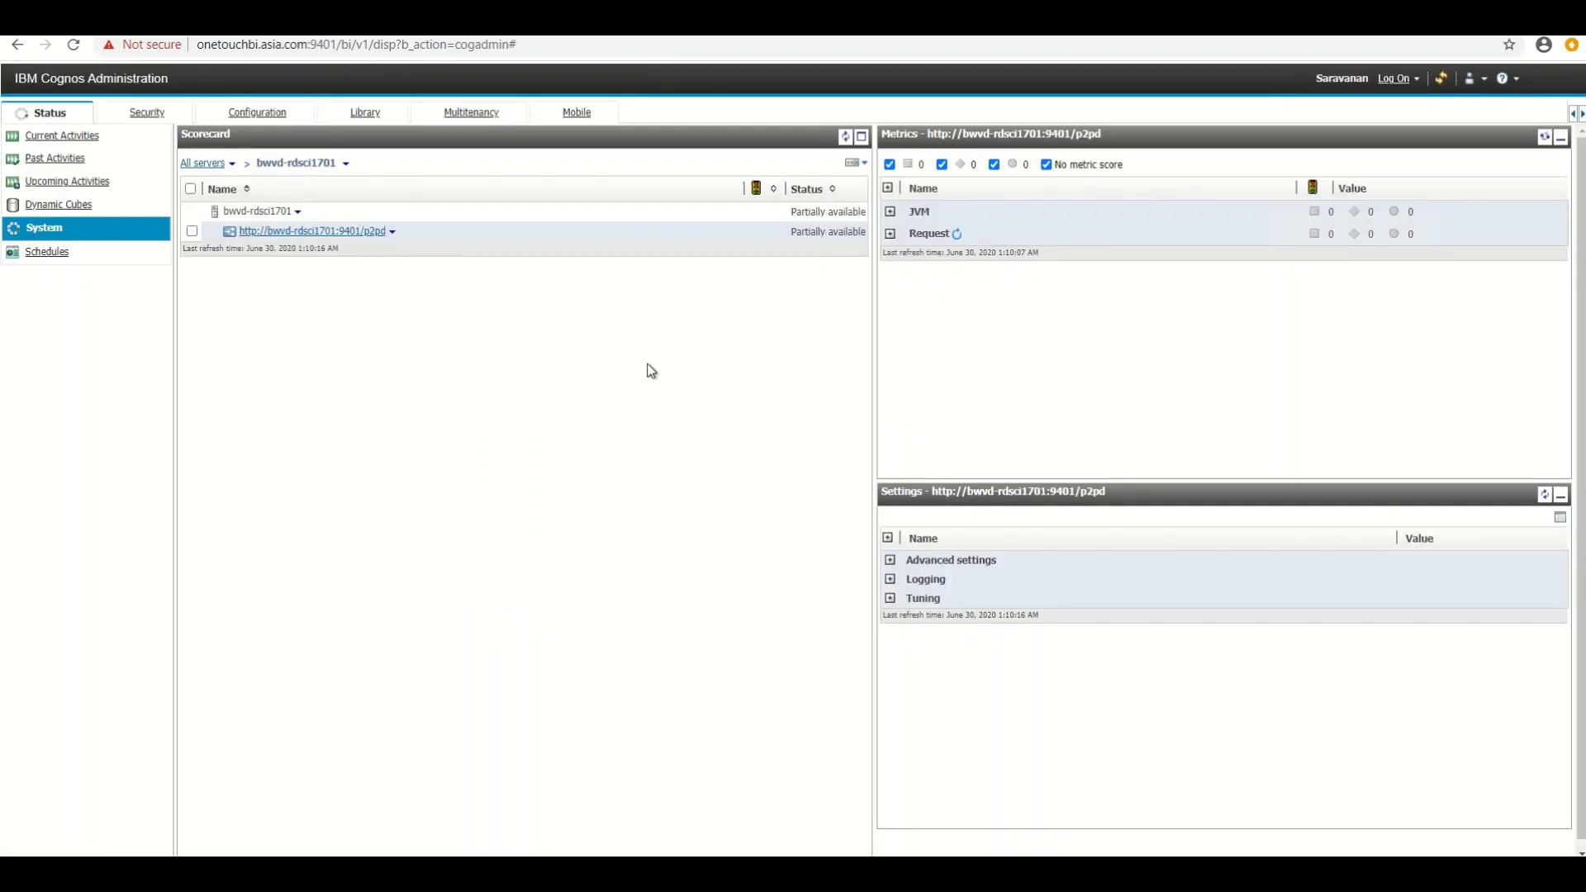
pyautogui.click(394, 232)
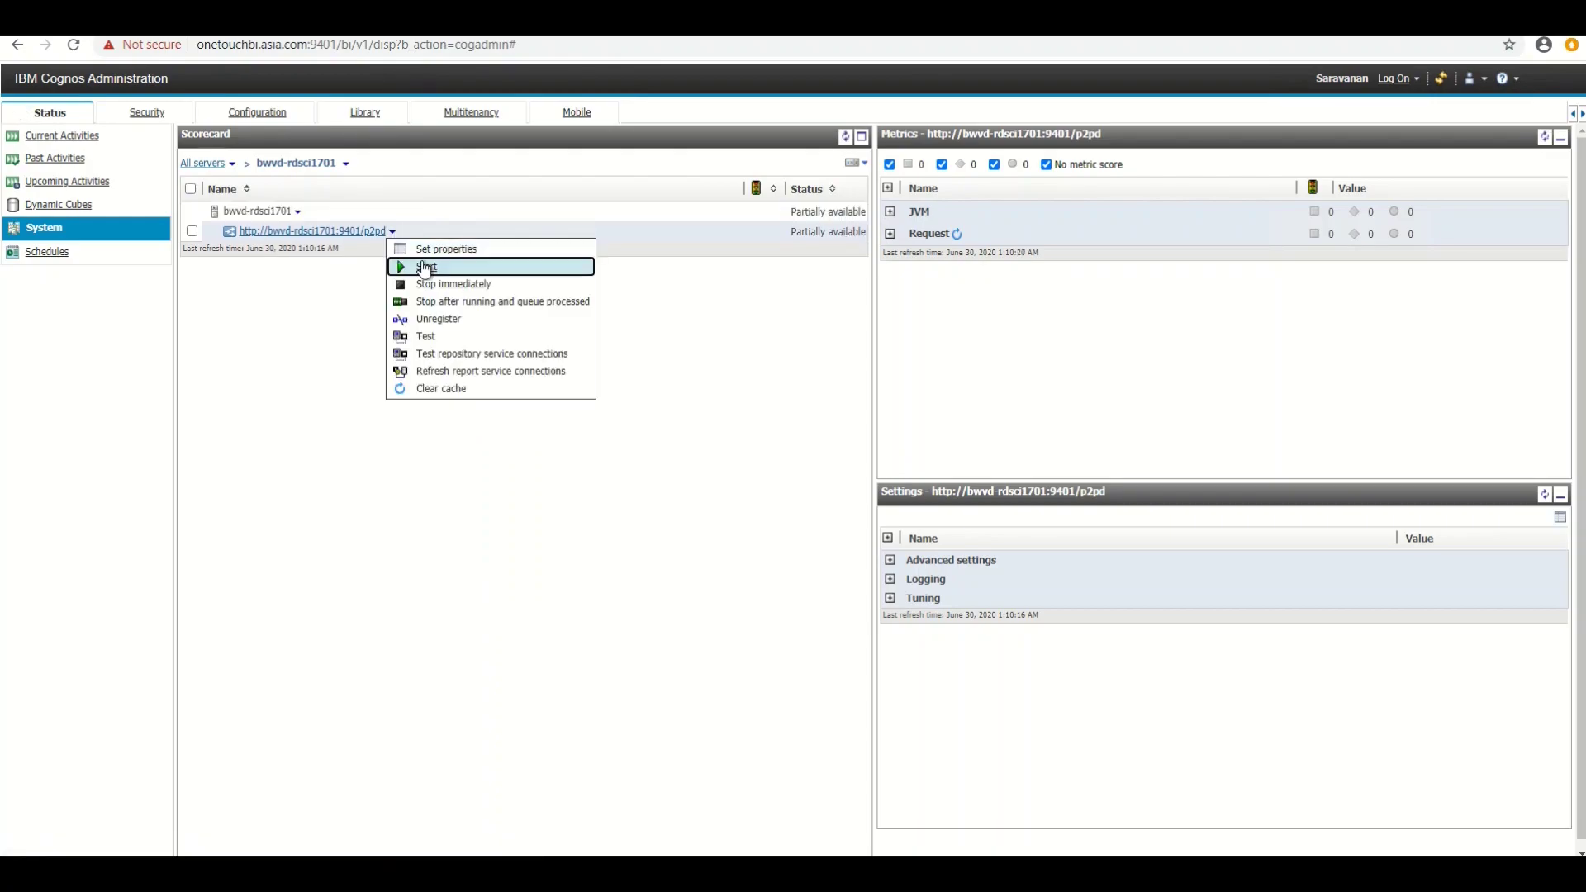
pyautogui.click(427, 267)
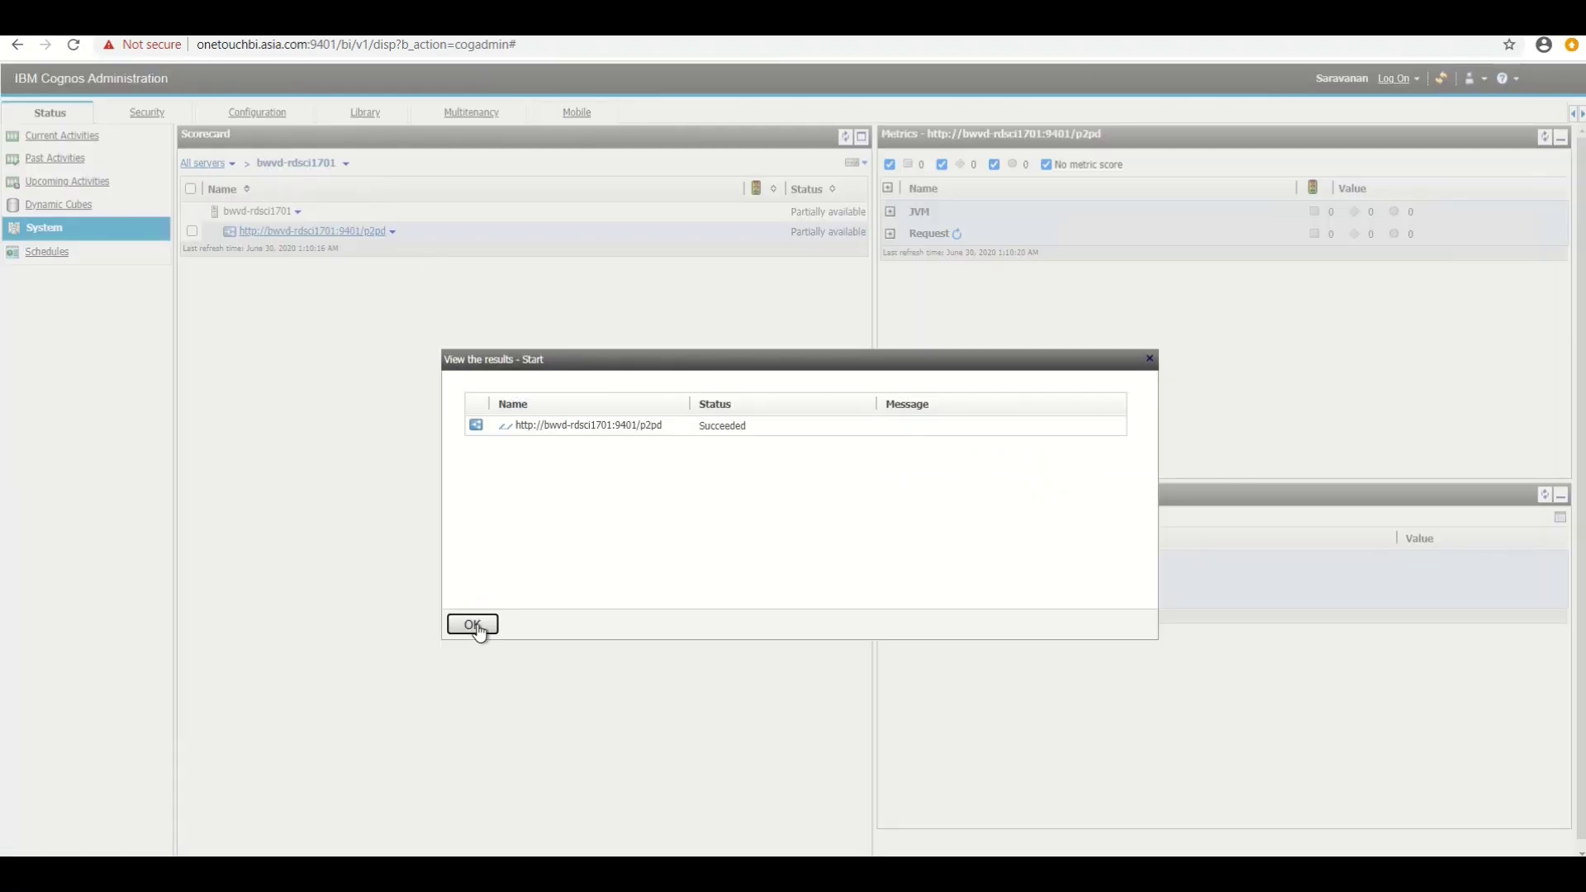
pyautogui.click(472, 625)
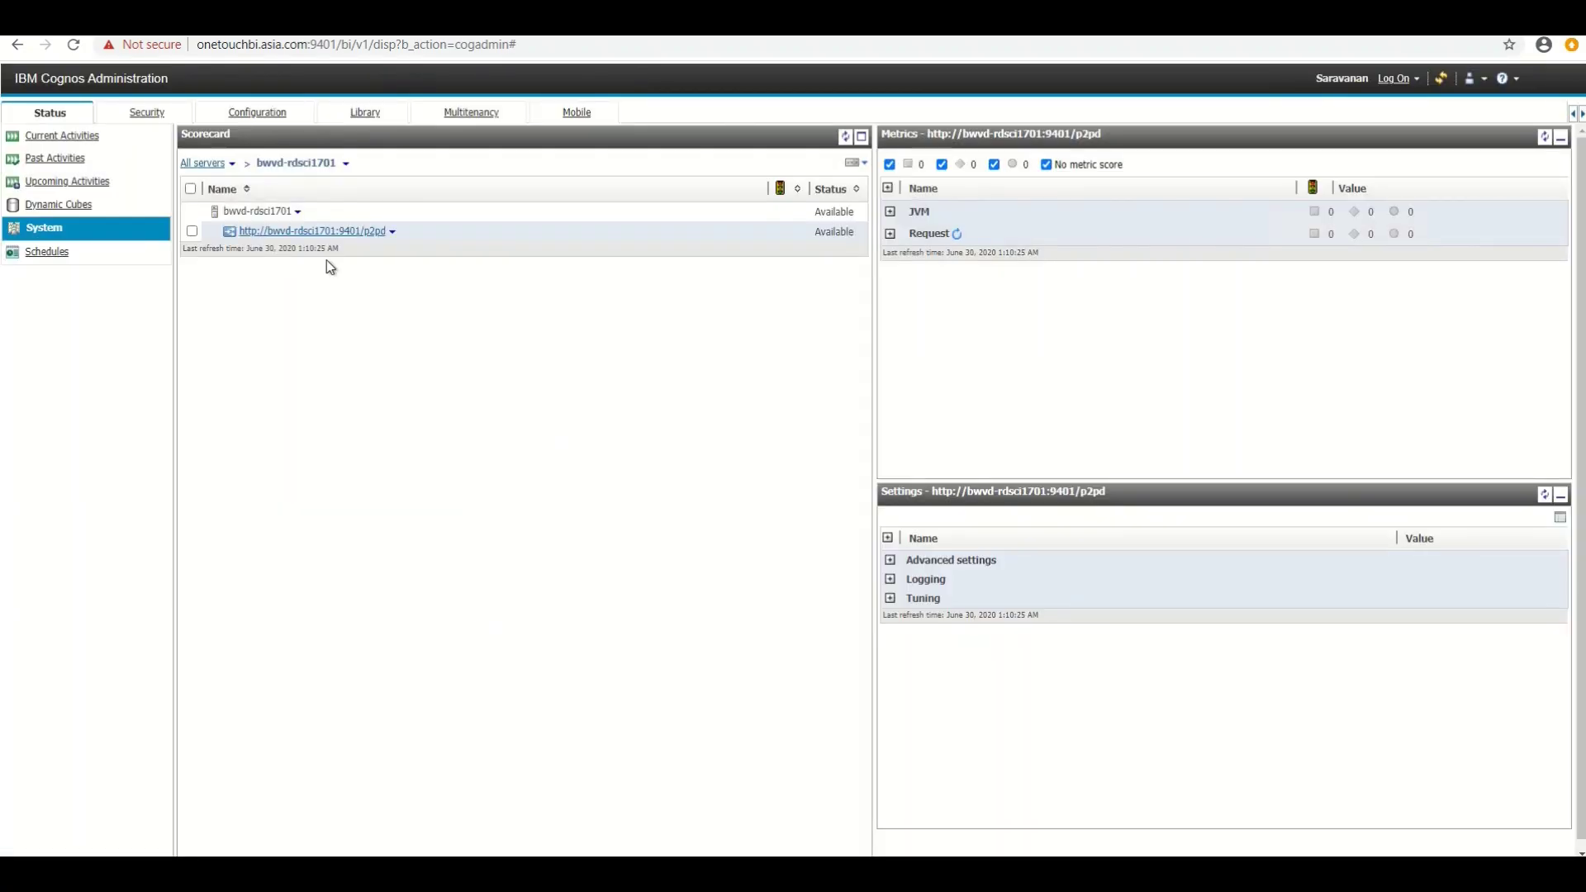
# Refresh the p2pd dispatcher's report service connections, acknowledge the result, then clear its cache.
pyautogui.click(393, 233)
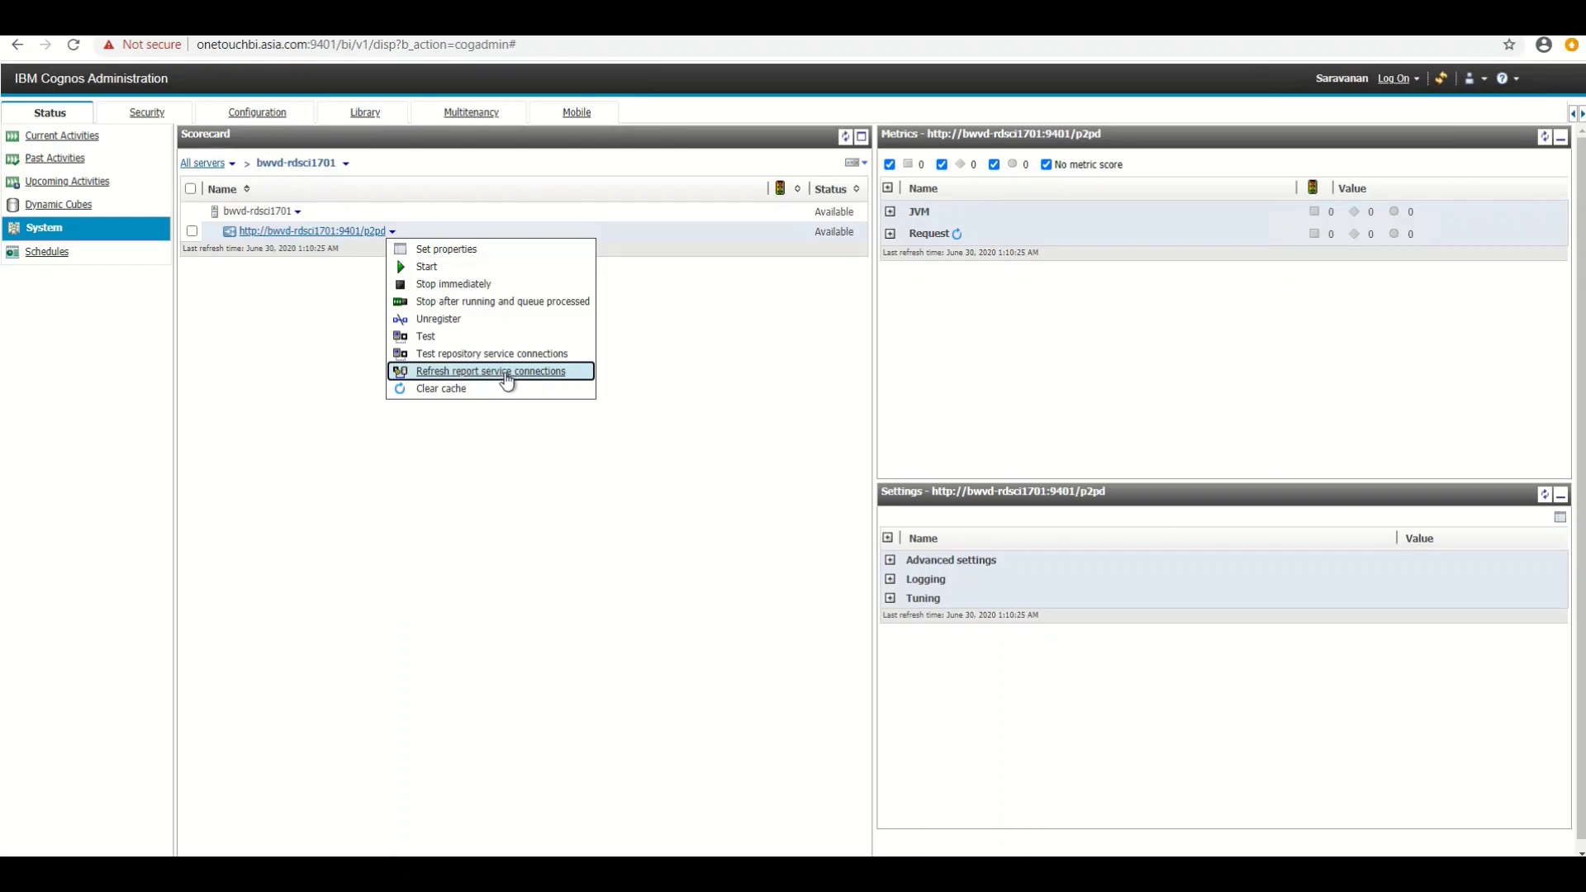
pyautogui.click(508, 376)
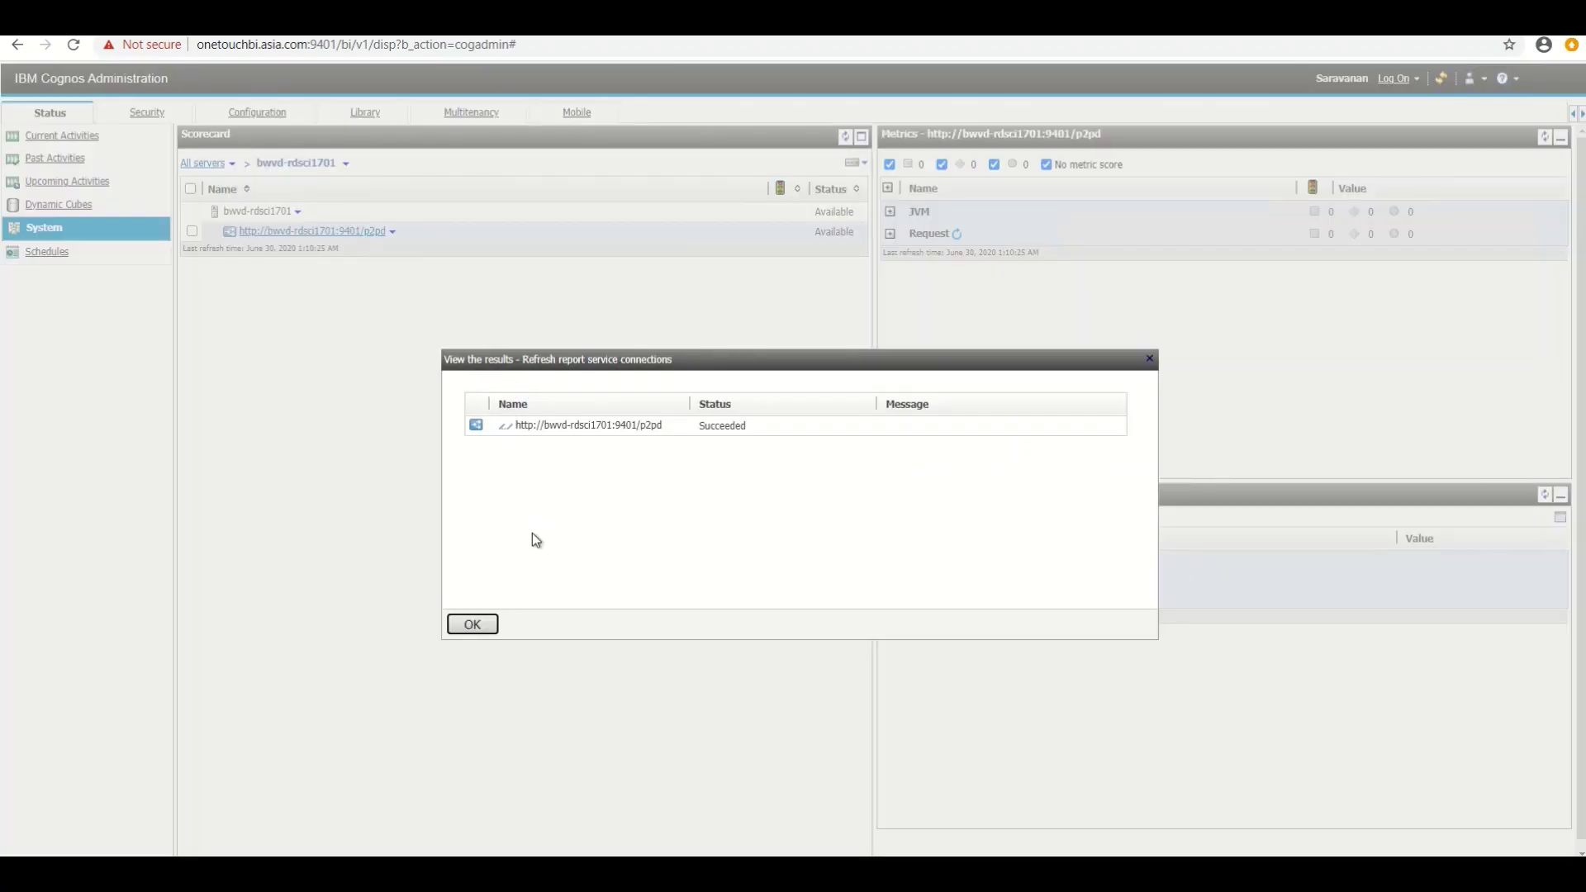
pyautogui.click(484, 626)
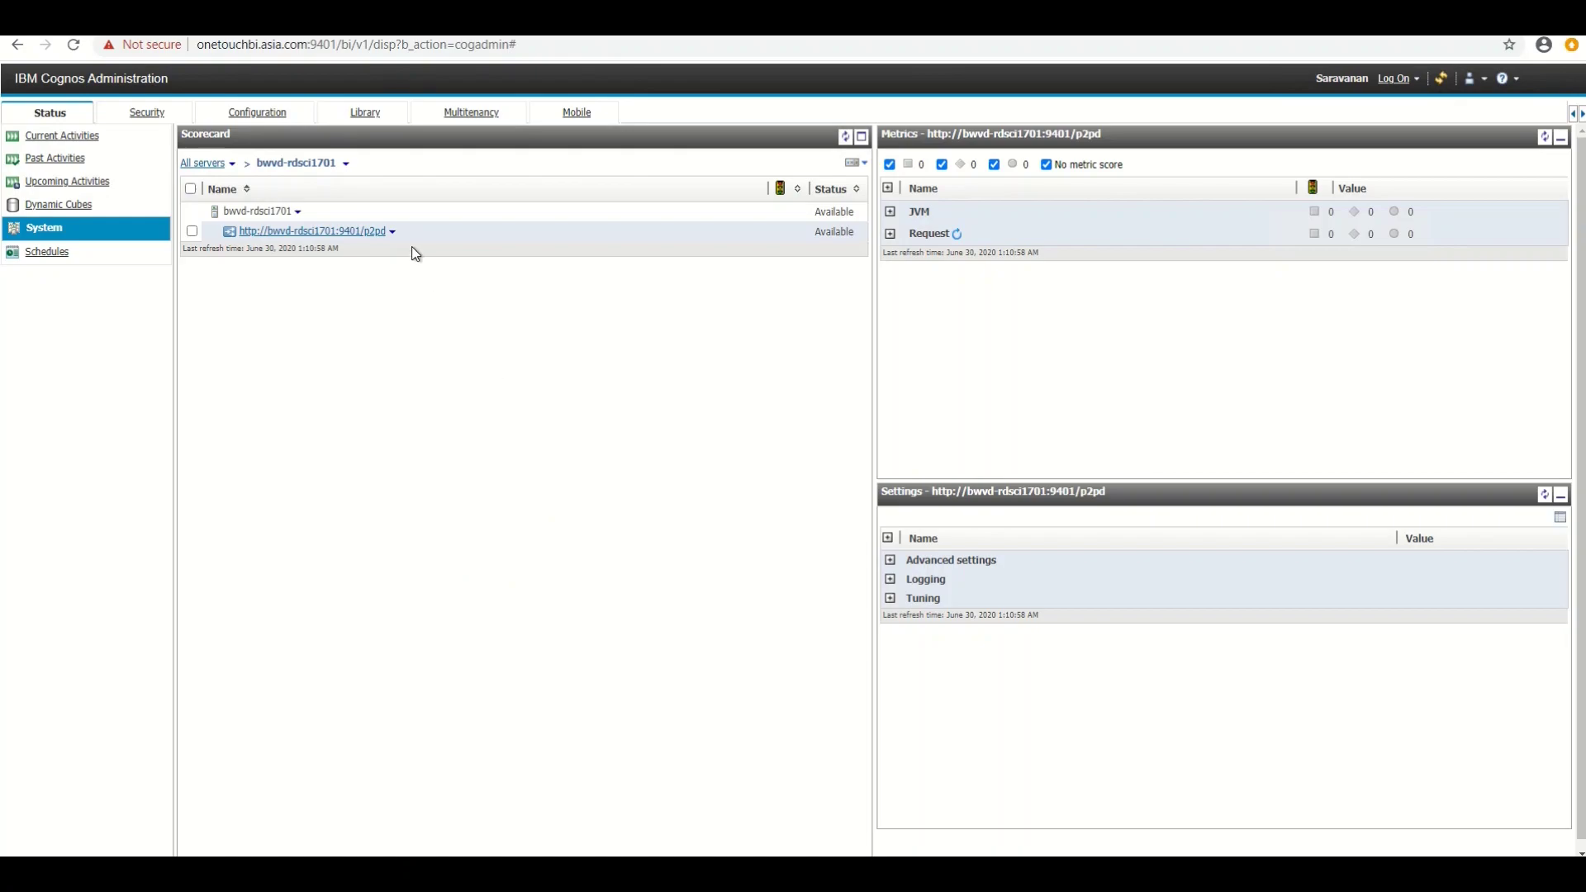
pyautogui.click(393, 234)
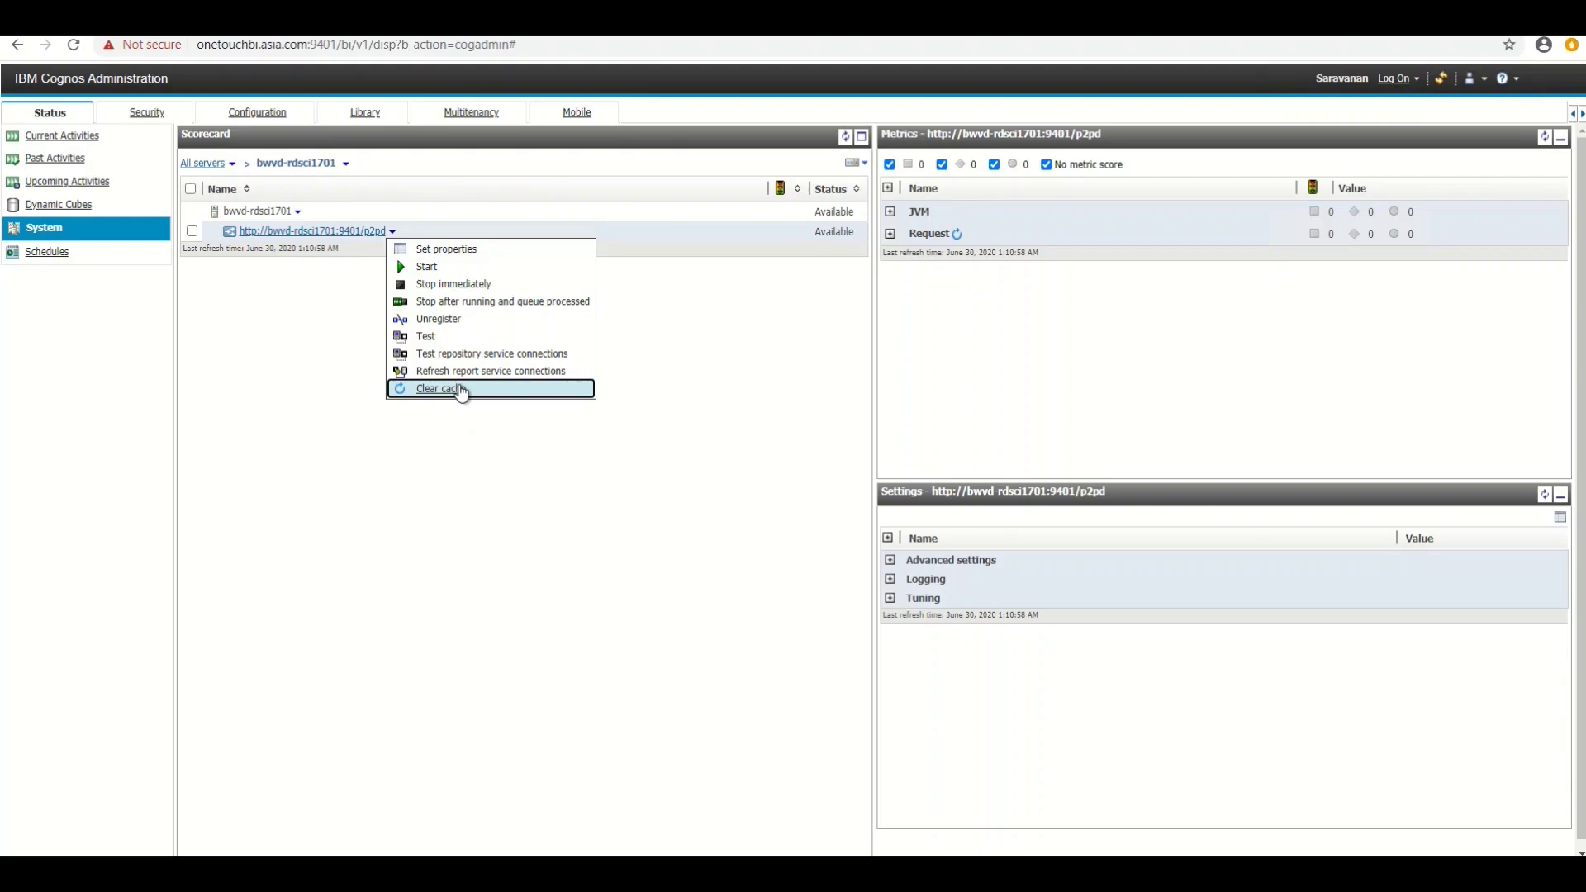
pyautogui.click(460, 390)
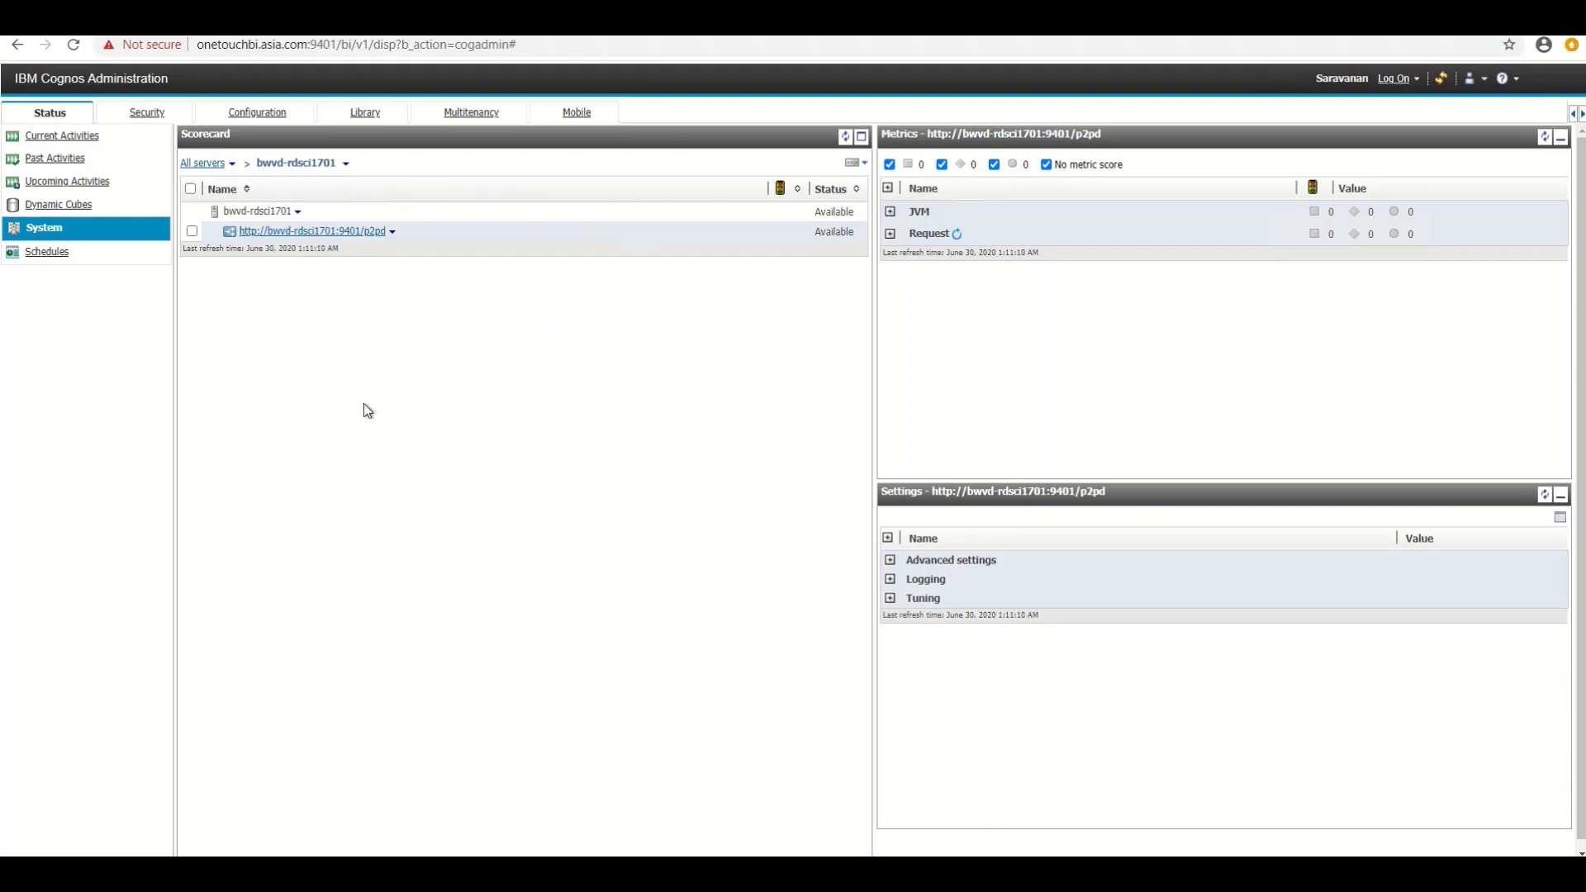
# Run a Test on the p2pd dispatcher and confirm the Succeeded result.
pyautogui.click(393, 234)
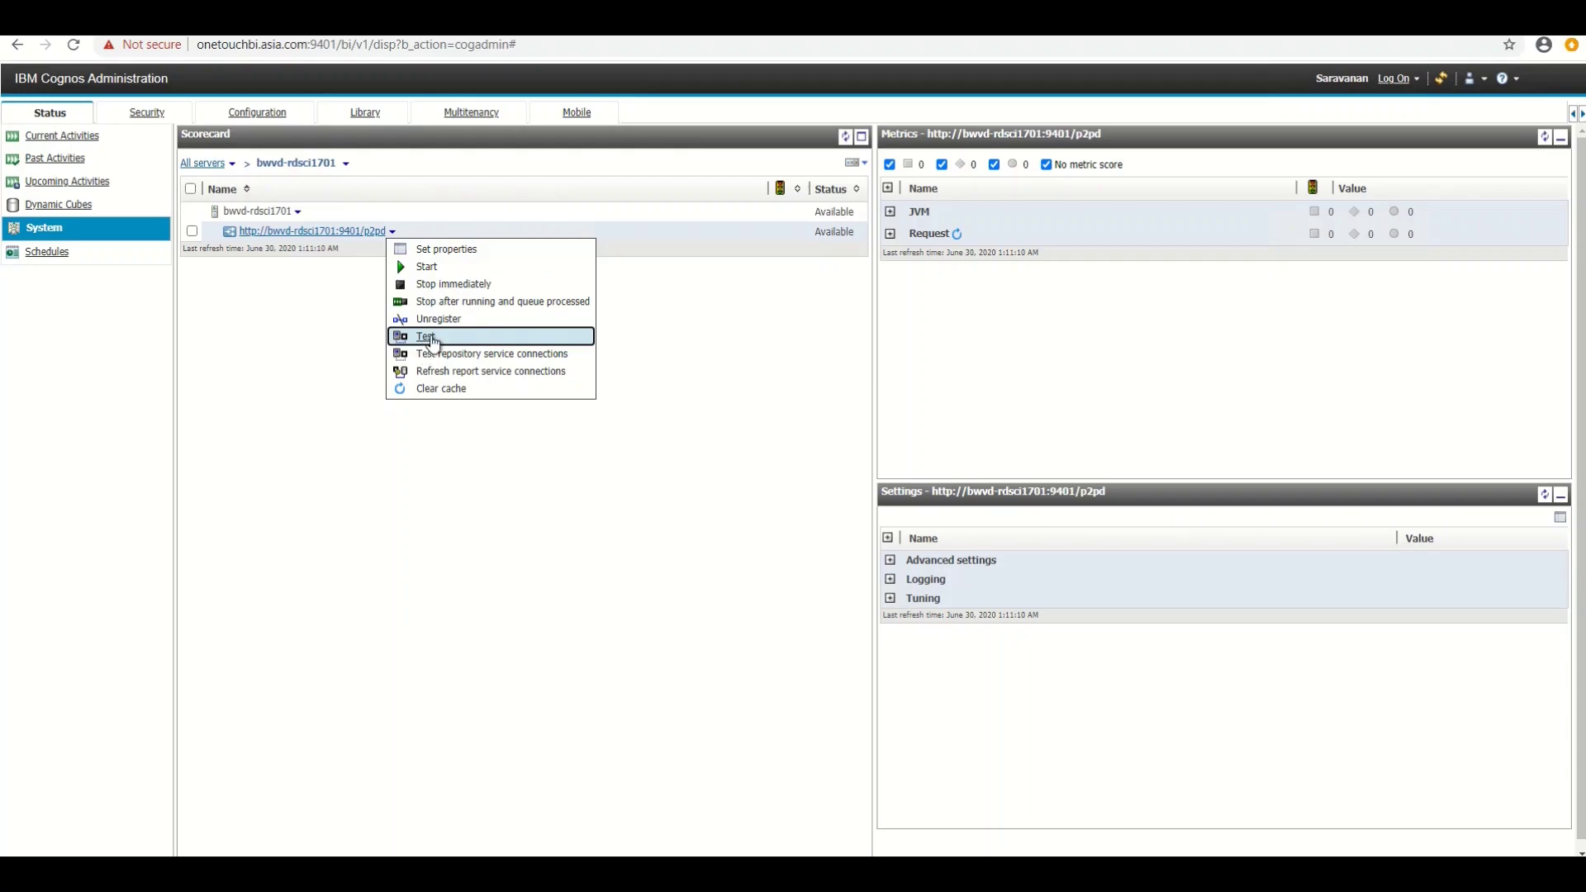
pyautogui.click(427, 338)
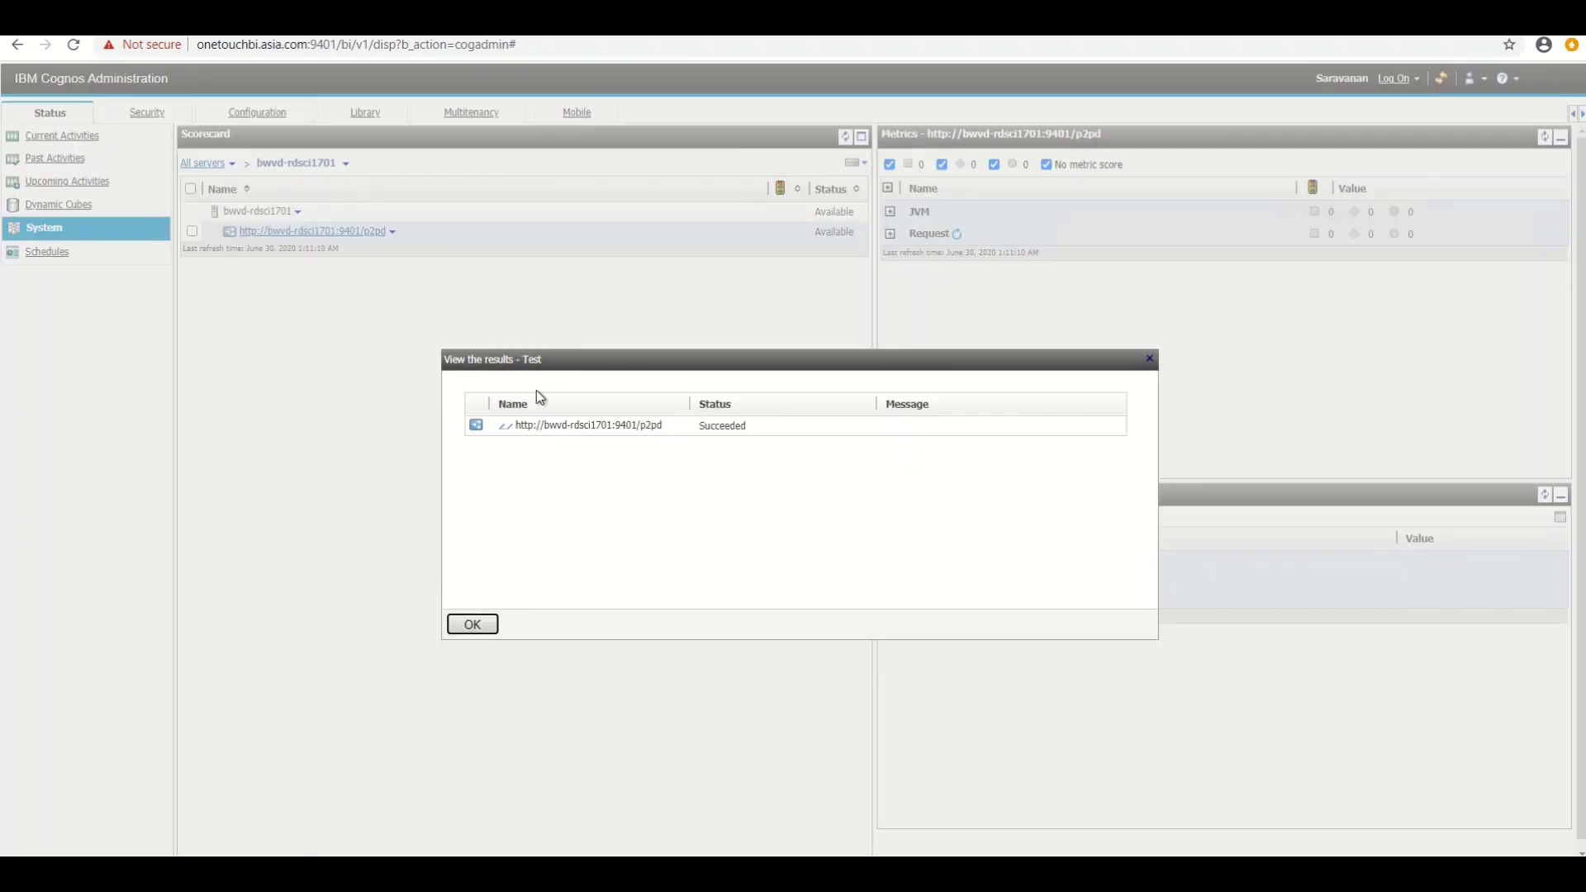
pyautogui.click(471, 624)
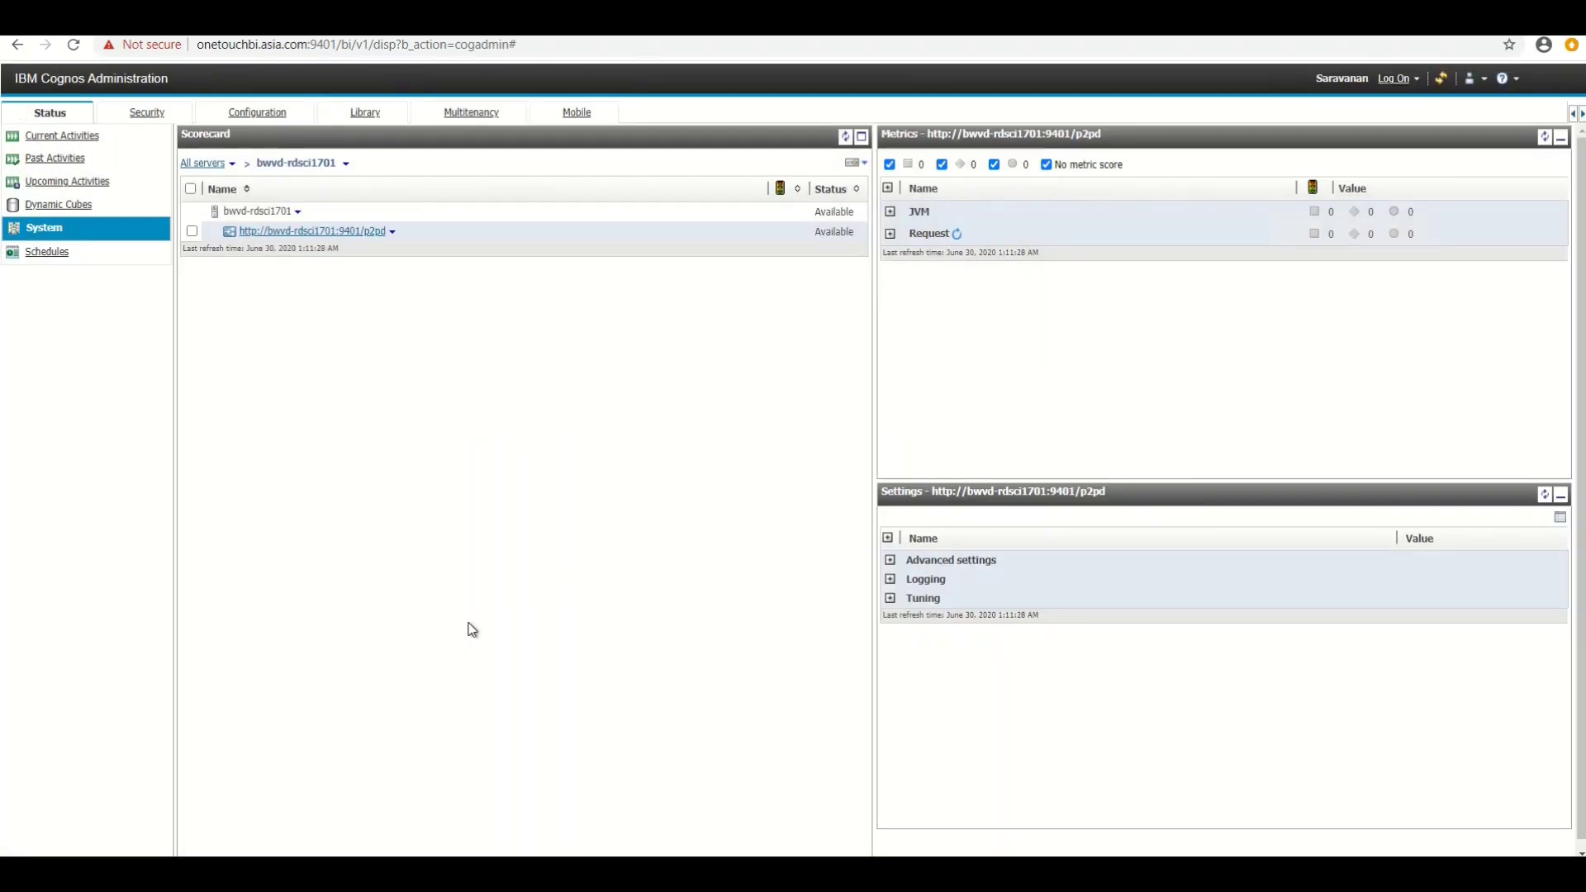